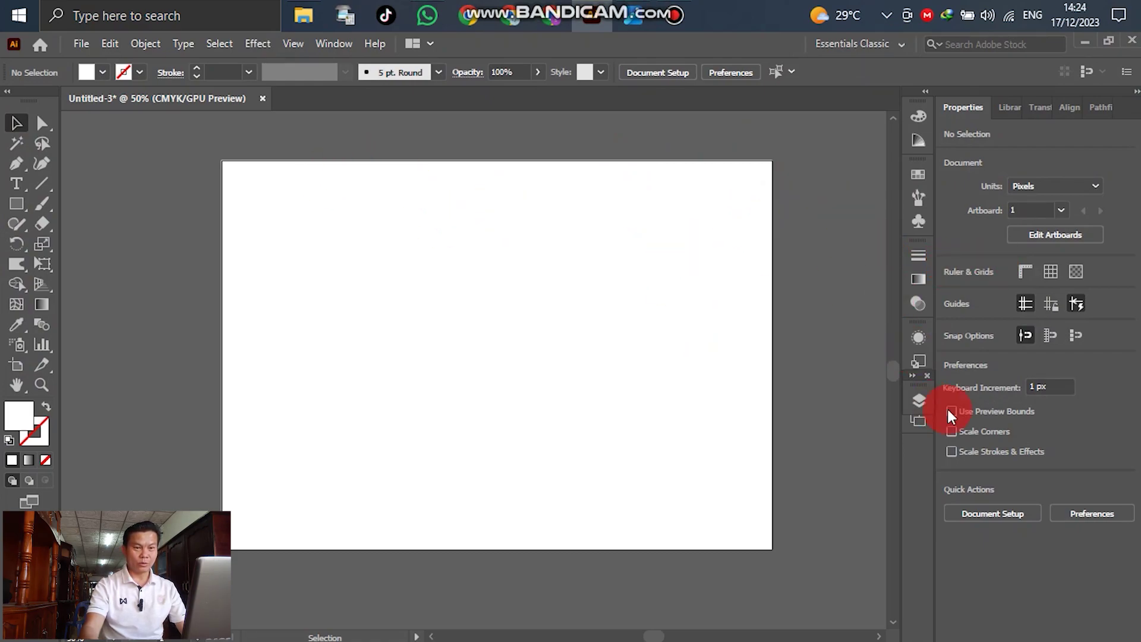
# Step: Rename the document's only layer as BG
pyautogui.scroll(-1, 391, 380)
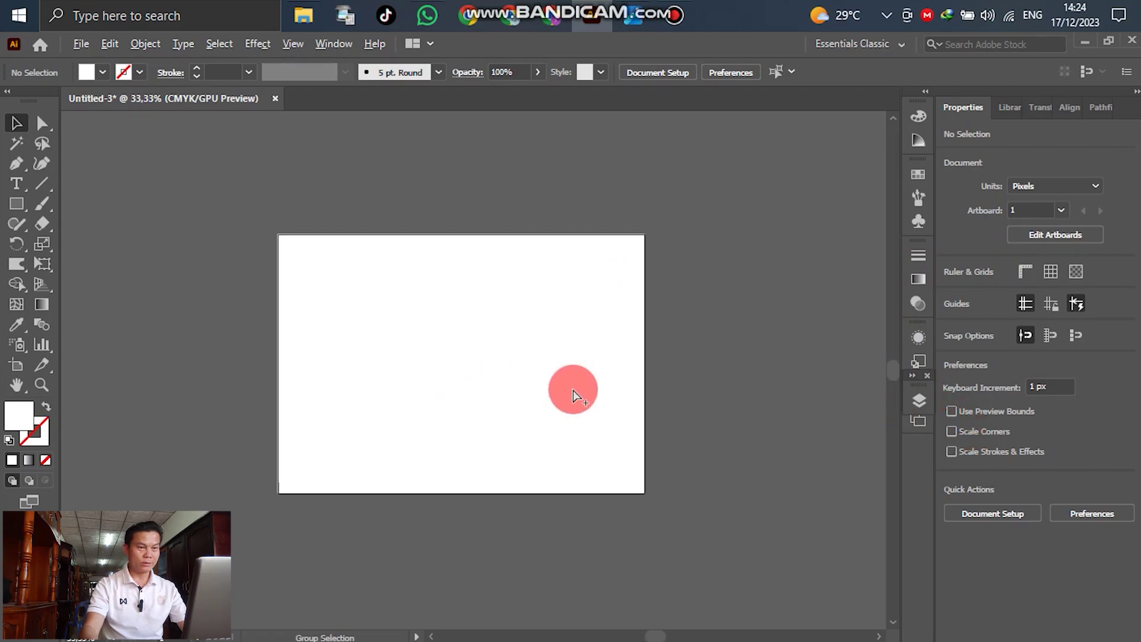
pyautogui.scroll(1, 573, 390)
pyautogui.click(808, 251)
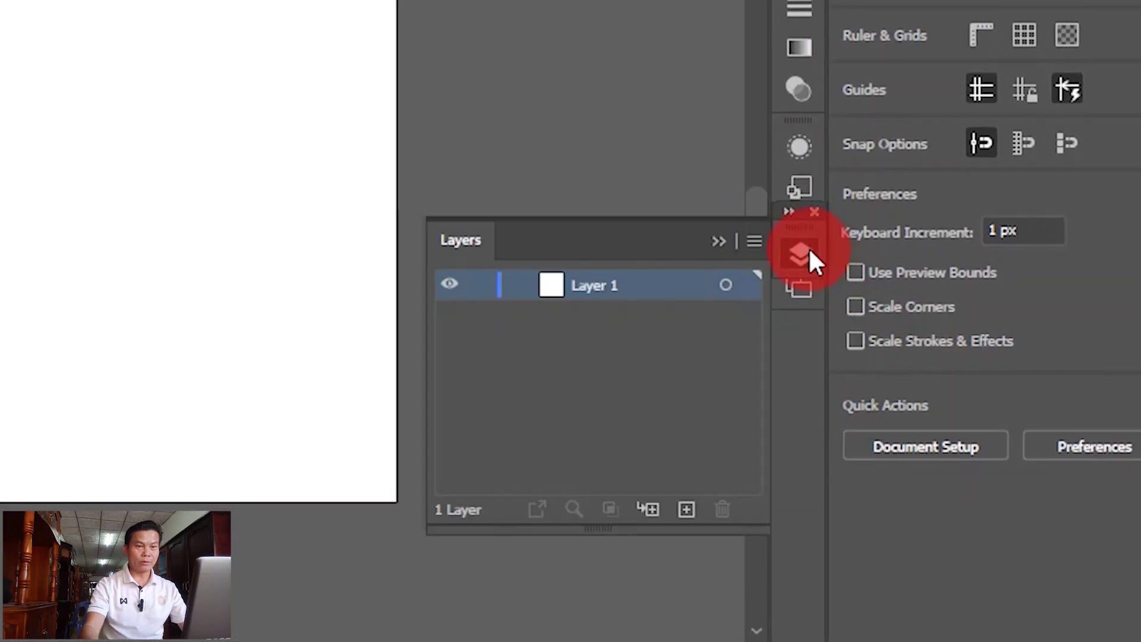
pyautogui.doubleClick(581, 283)
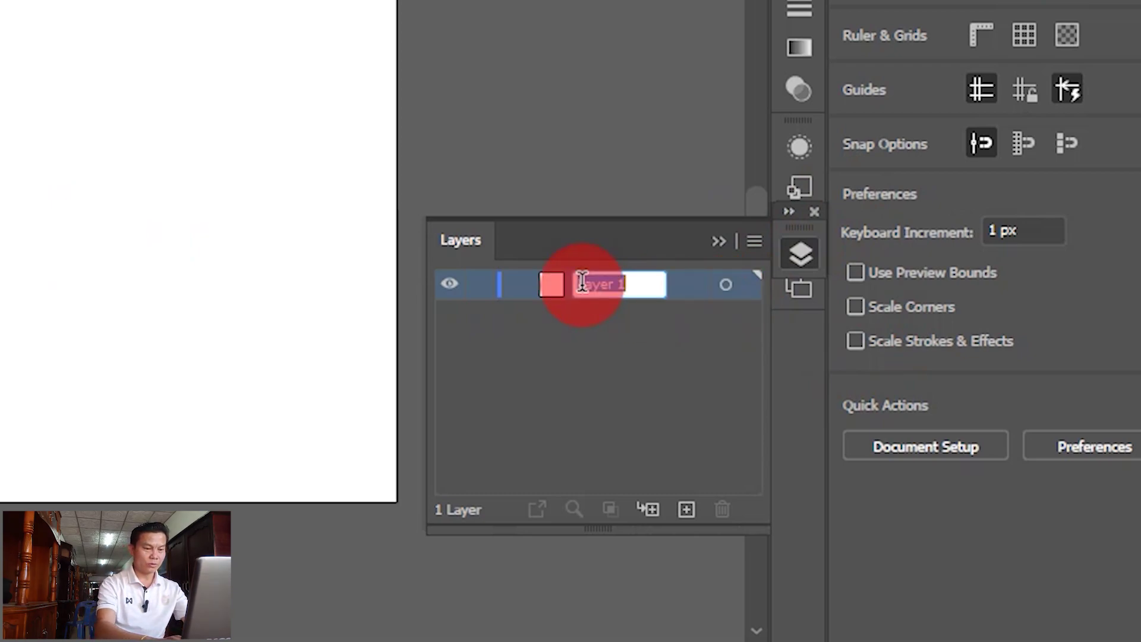
pyautogui.write('BG')
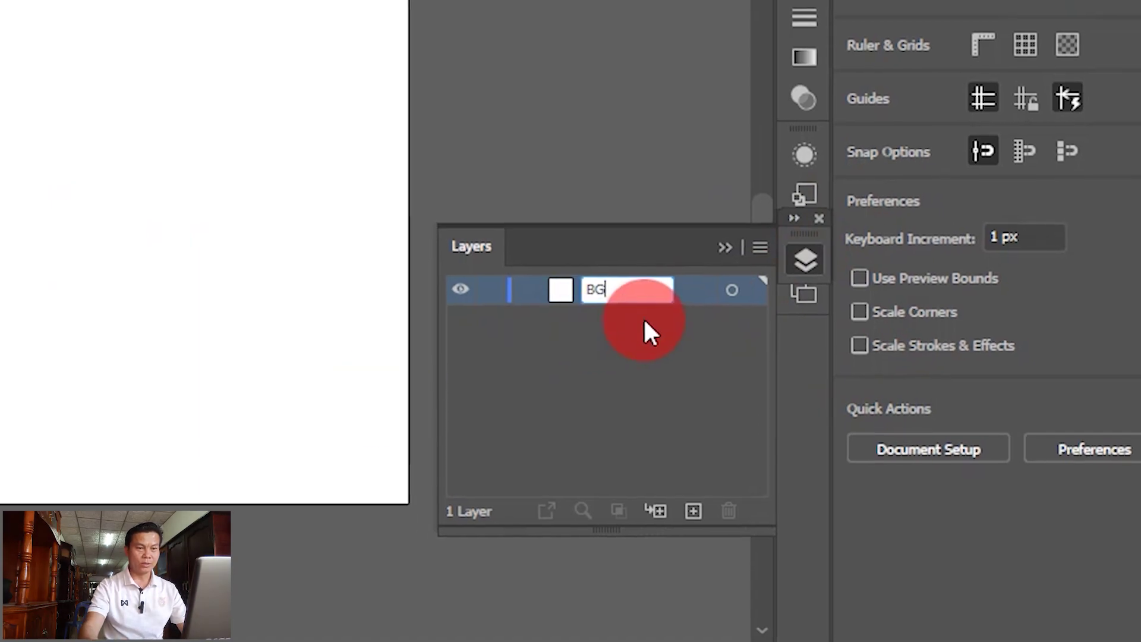
pyautogui.click(805, 259)
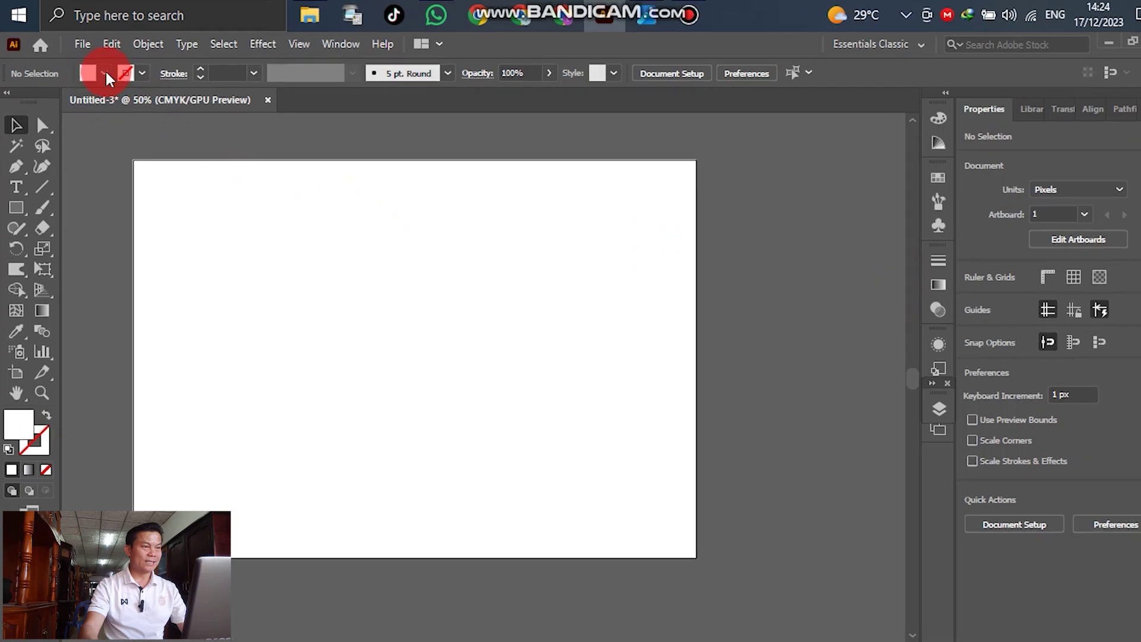
# Step: Draw a magenta rectangle without stroke covering the whole artboard, about 842 by 595 px
pyautogui.click(105, 71)
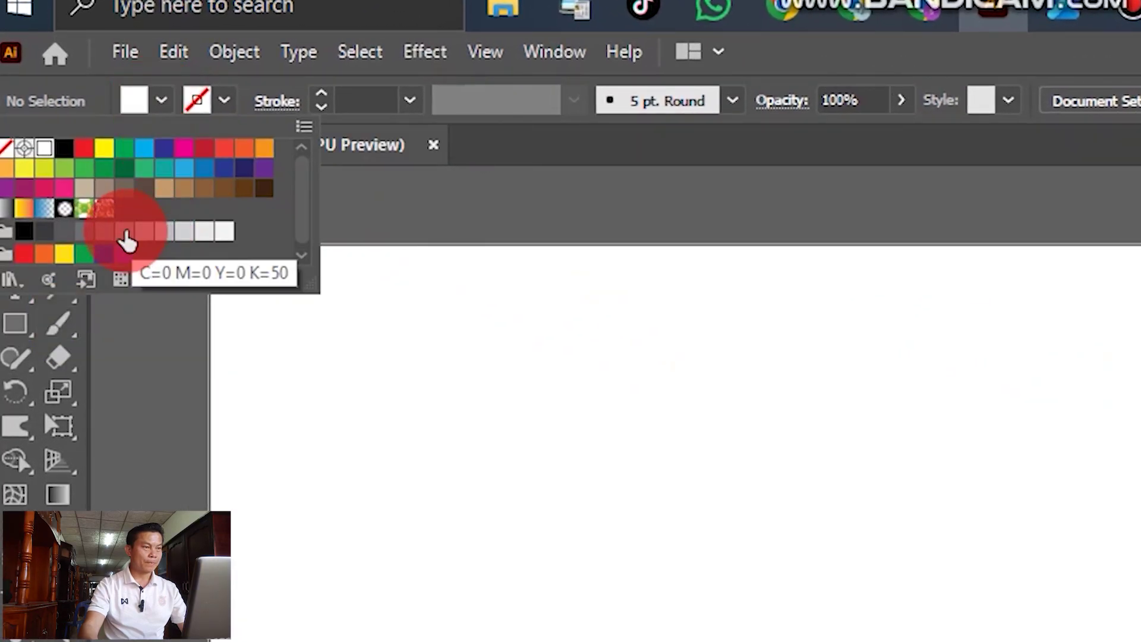
pyautogui.click(183, 152)
pyautogui.click(134, 385)
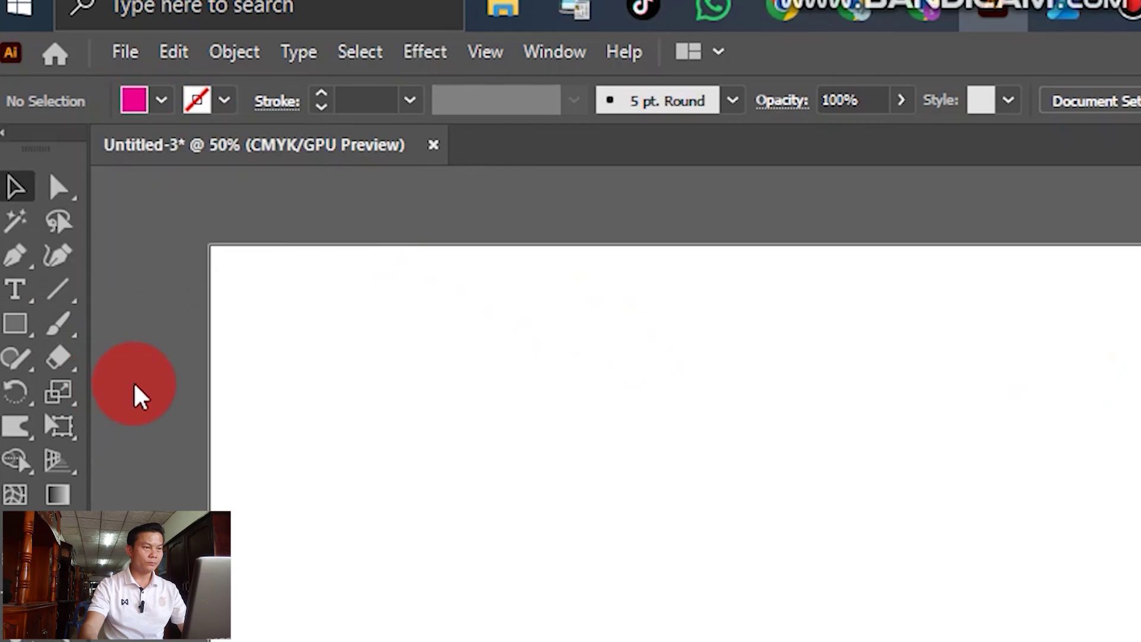
pyautogui.click(16, 321)
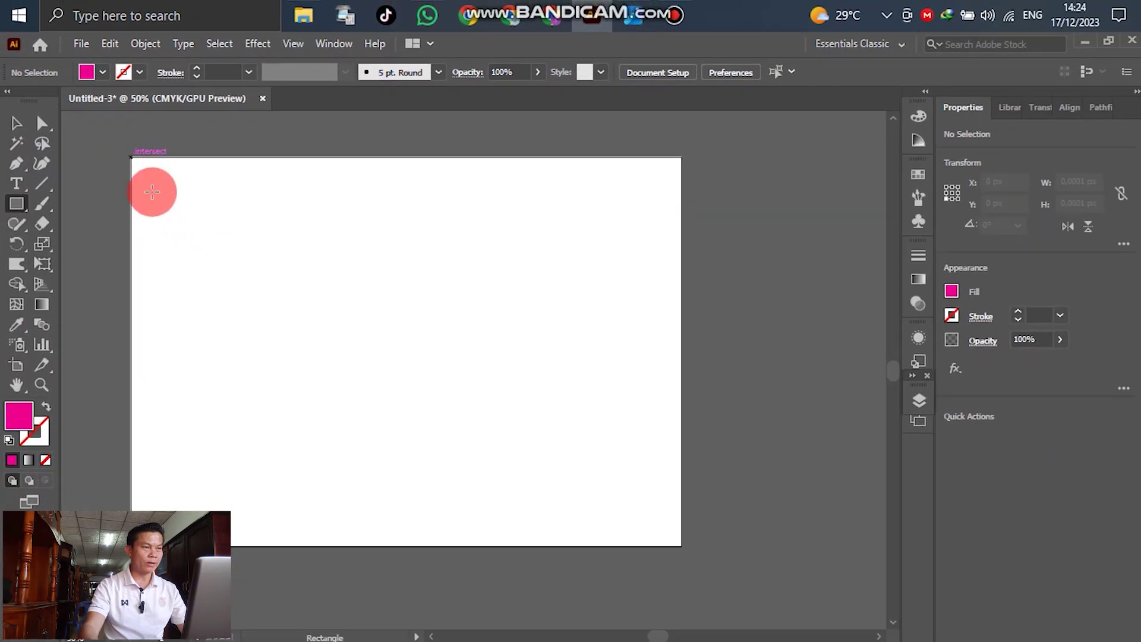
pyautogui.moveTo(152, 191); pyautogui.dragTo(683, 547)
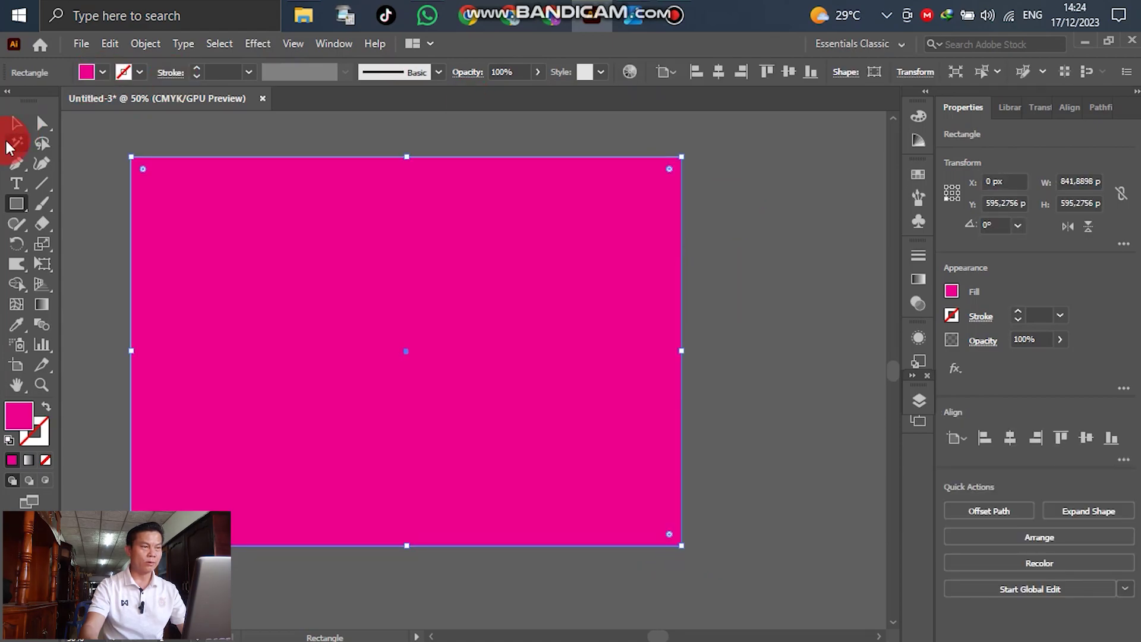
pyautogui.click(16, 124)
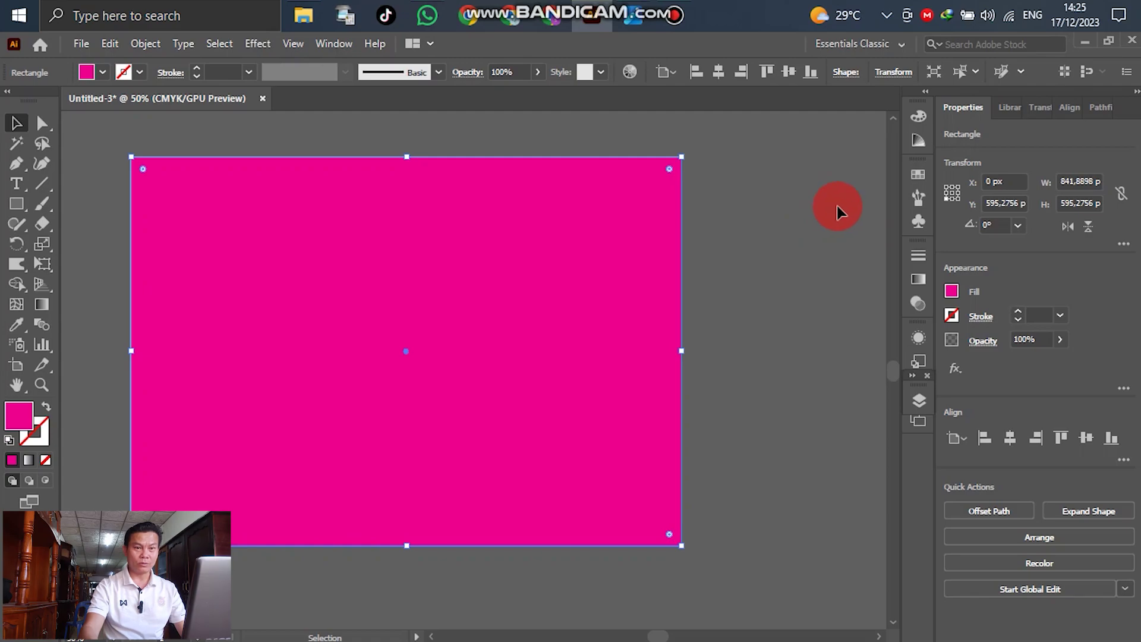
# Step: Give the rectangle a linear gradient fill with a magenta start stop and a white end stop
pyautogui.click(918, 280)
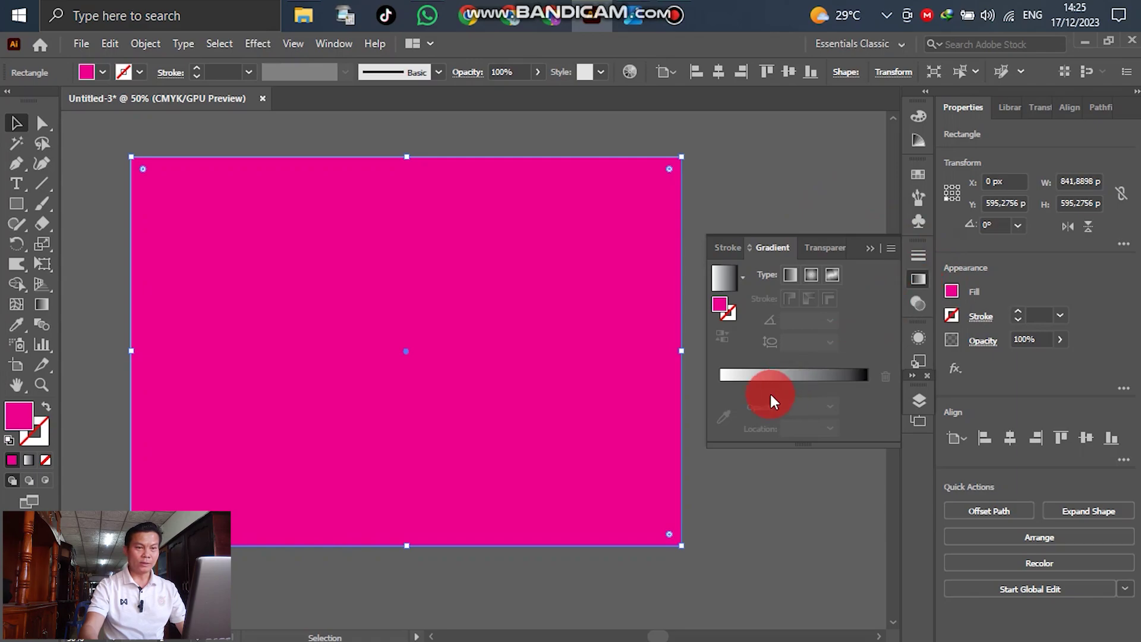
pyautogui.click(723, 382)
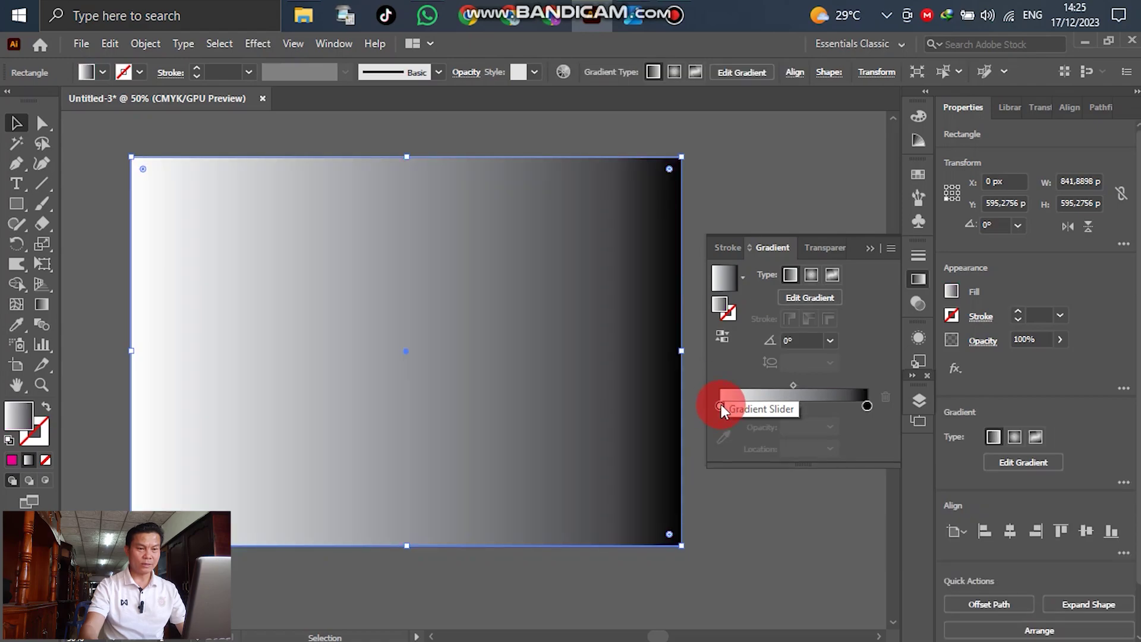
pyautogui.doubleClick(721, 406)
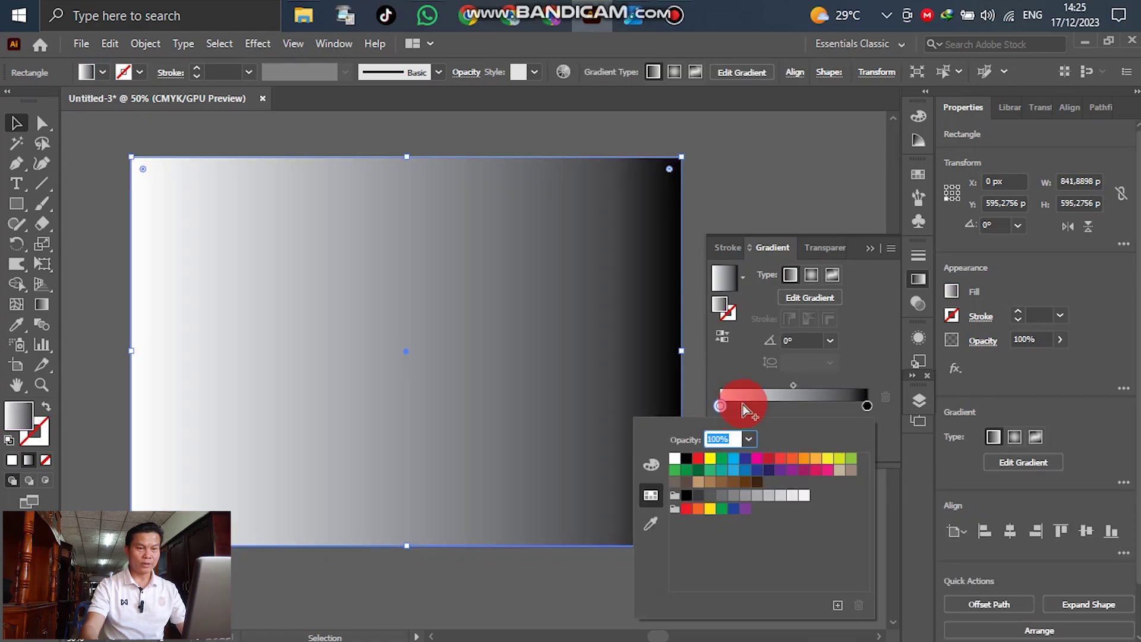
pyautogui.click(756, 460)
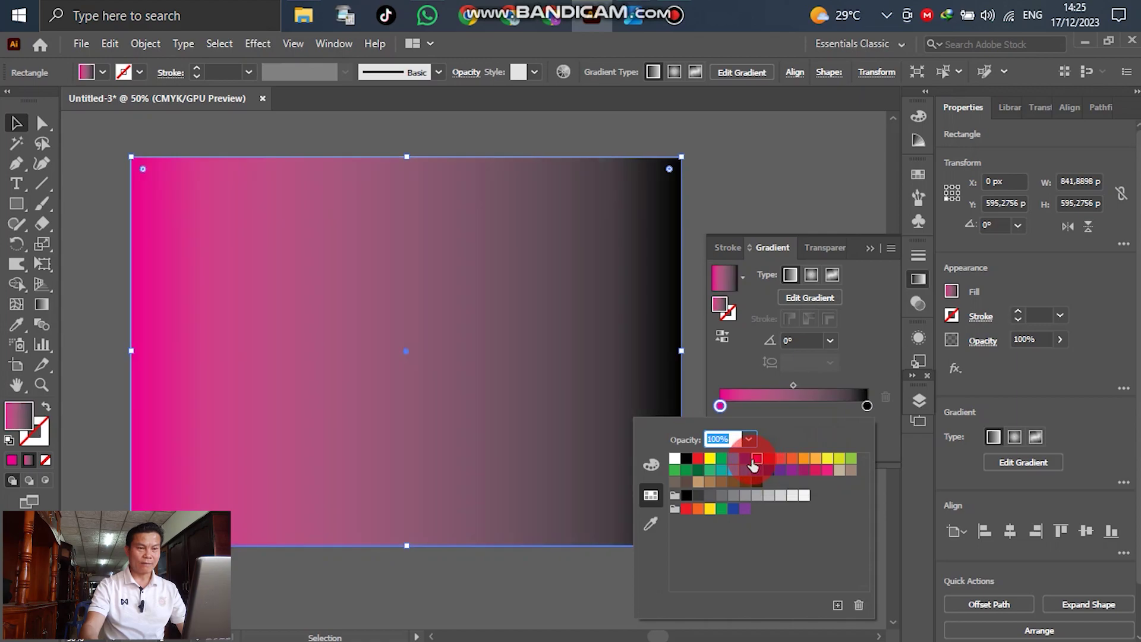
pyautogui.doubleClick(865, 404)
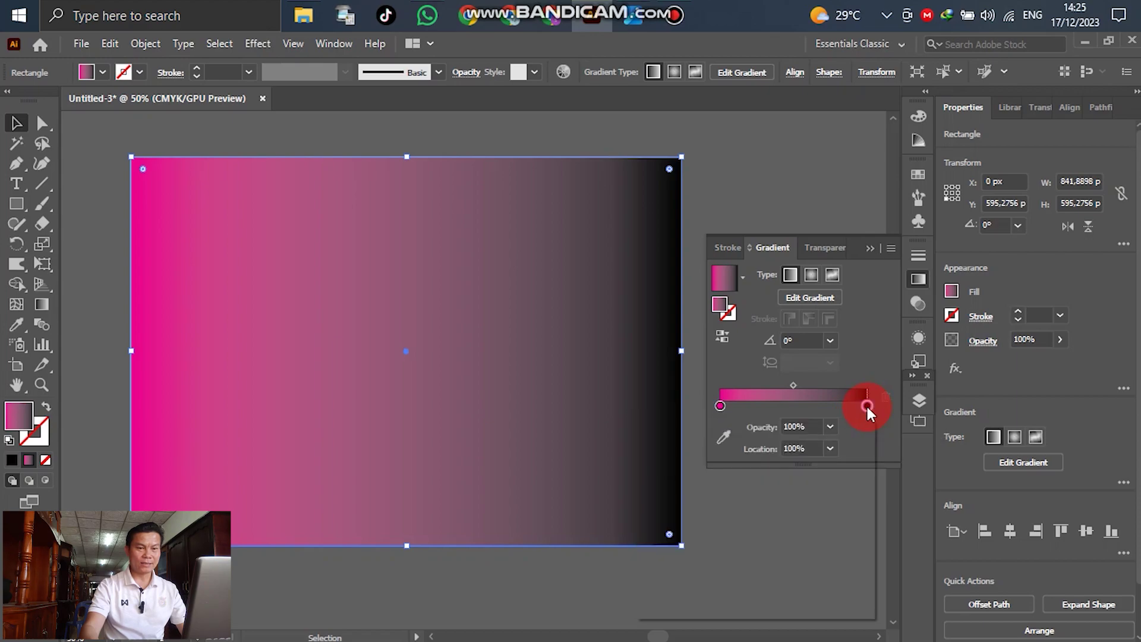
pyautogui.click(675, 458)
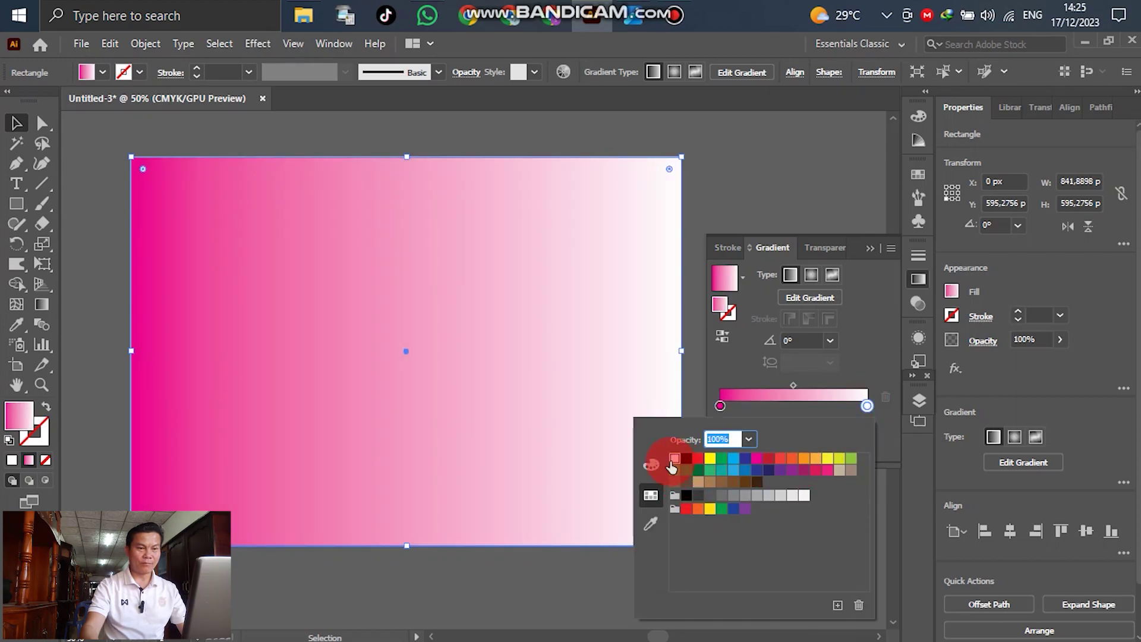
pyautogui.click(868, 405)
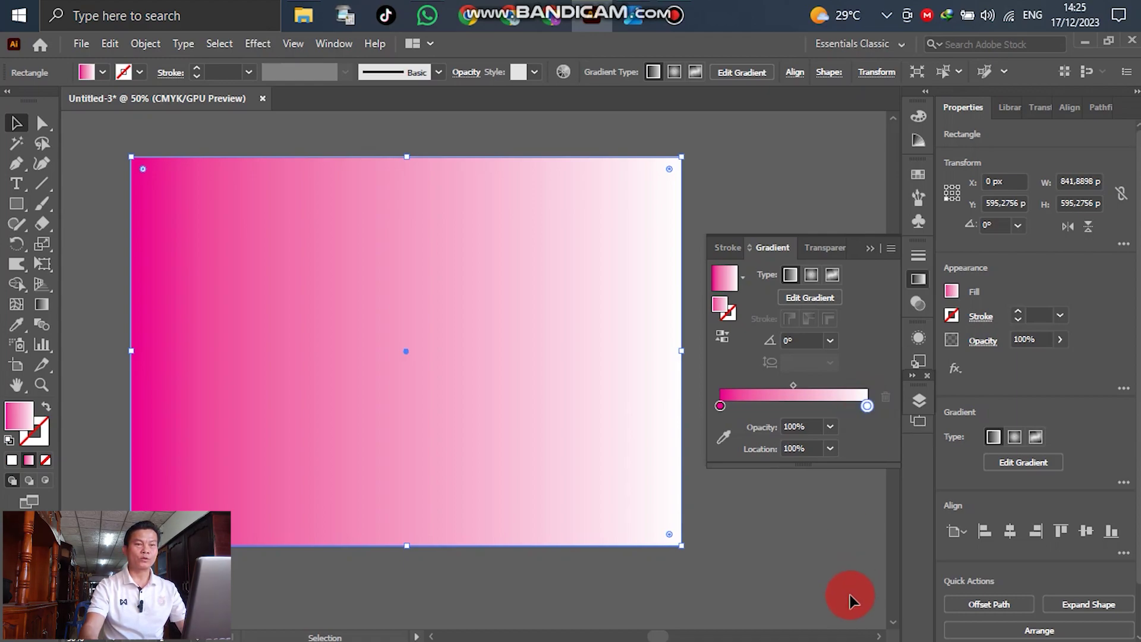
# Step: Redirect the rectangle's gradient diagonally at about -143°, from magenta at the upper right to white at the lower left, and deselect it
pyautogui.click(812, 298)
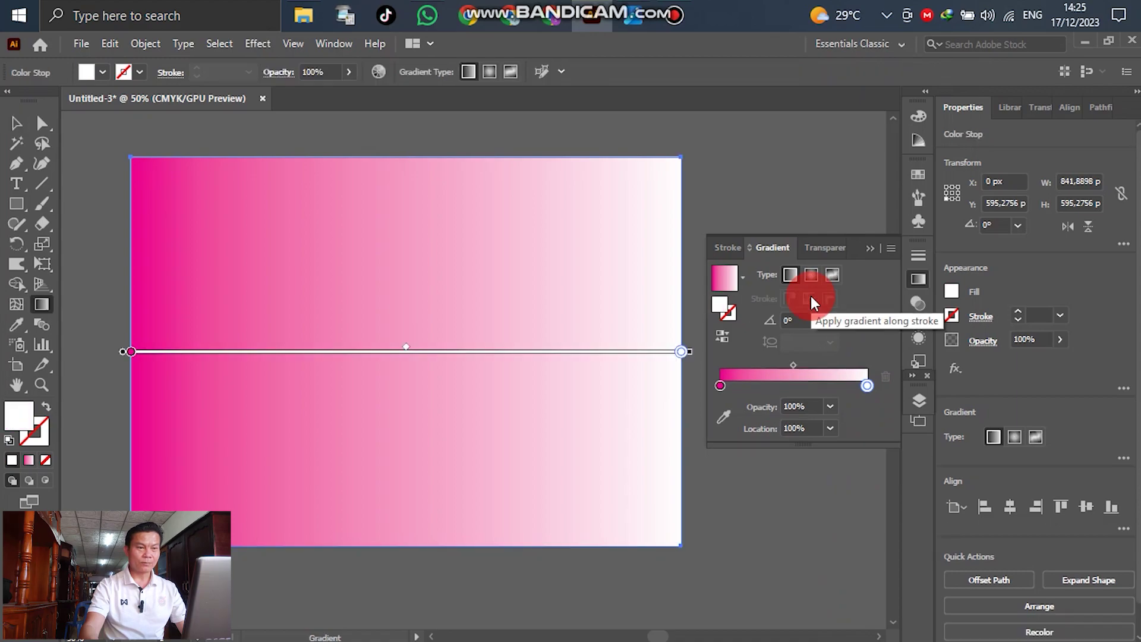
pyautogui.moveTo(152, 544); pyautogui.dragTo(515, 267)
pyautogui.moveTo(730, 158); pyautogui.dragTo(318, 403)
pyautogui.moveTo(594, 217); pyautogui.dragTo(149, 545)
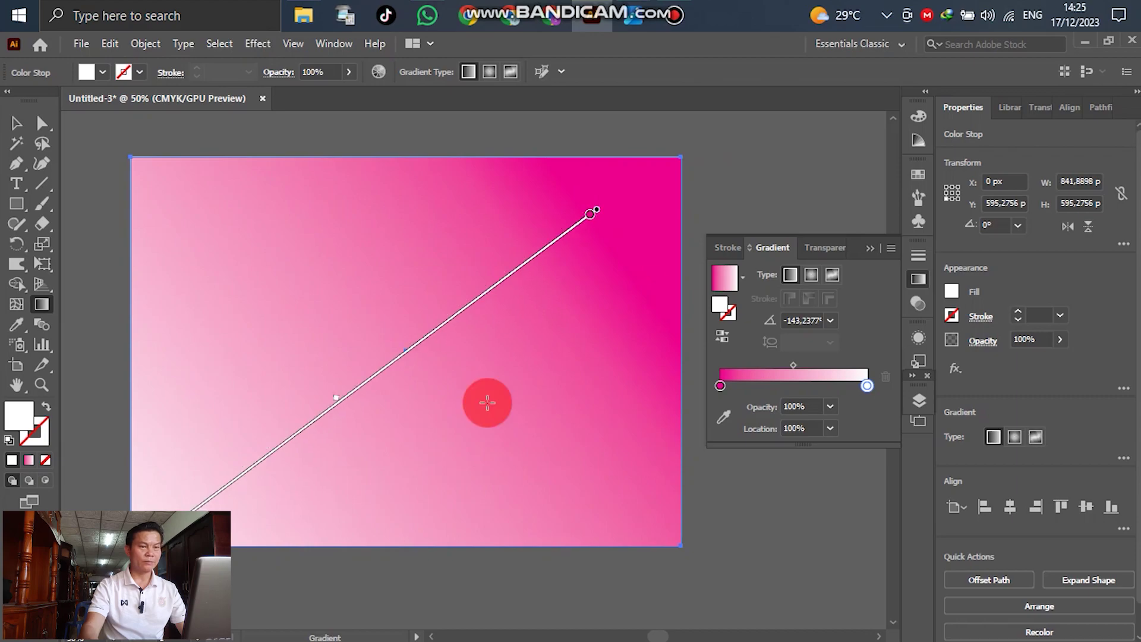
pyautogui.click(919, 278)
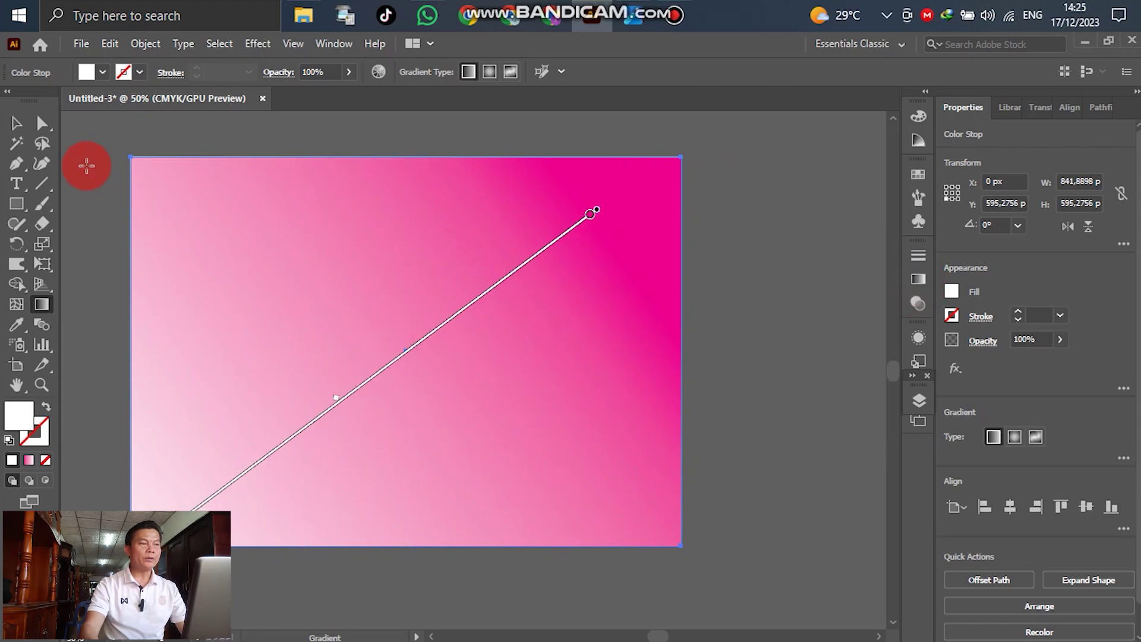
pyautogui.click(17, 123)
pyautogui.click(101, 127)
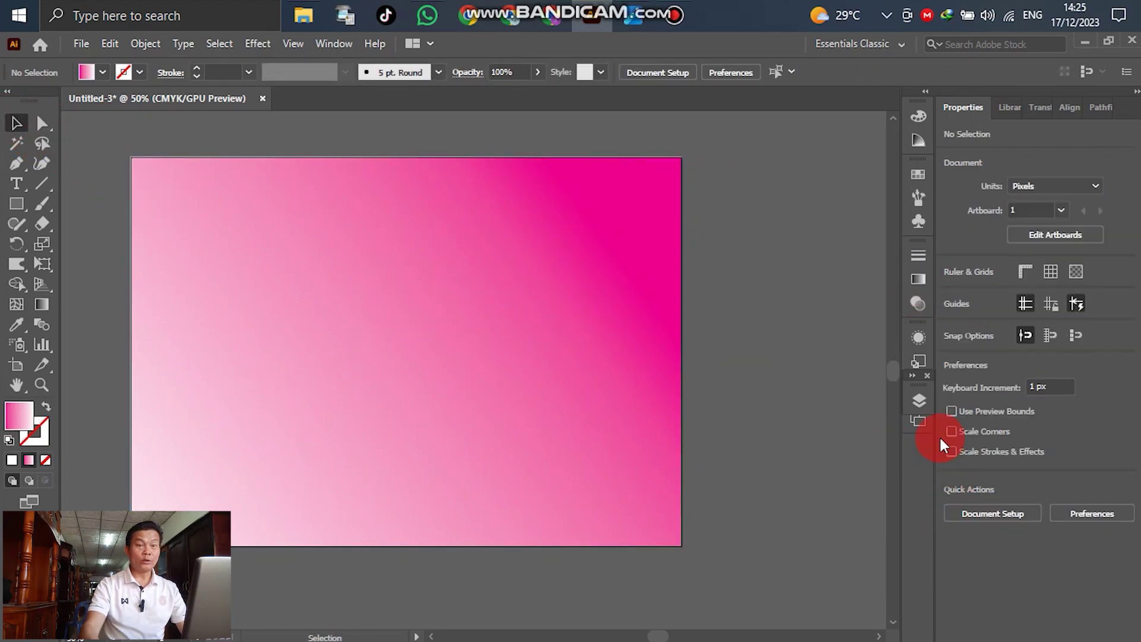
# Step: Lock the BG layer and add a new layer above it named bEAR CARTOON
pyautogui.click(921, 401)
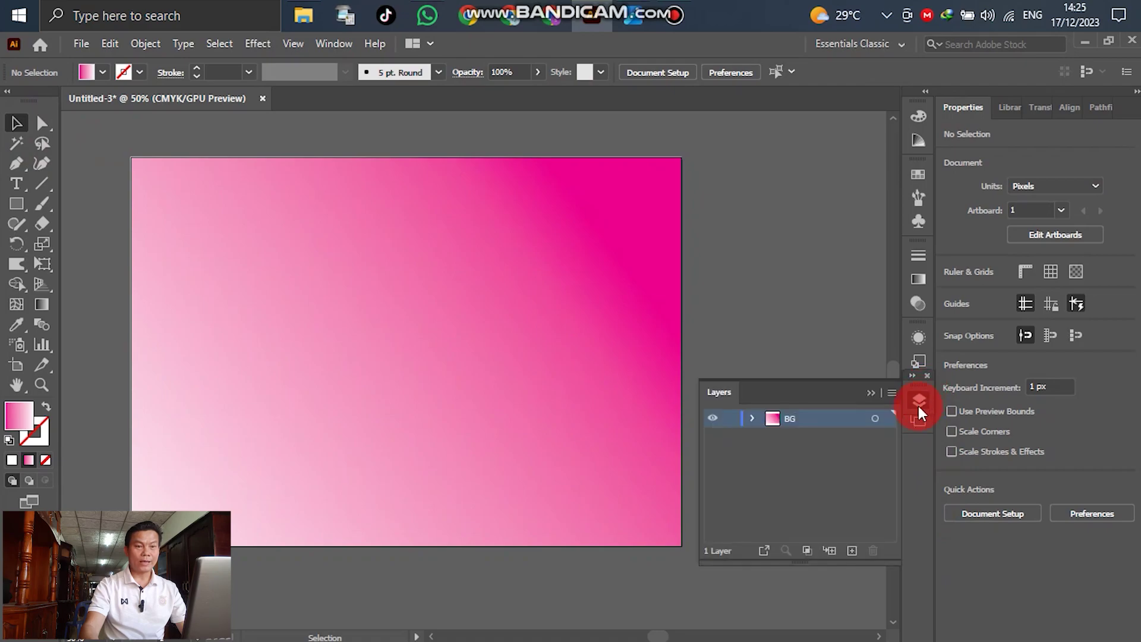
pyautogui.click(731, 419)
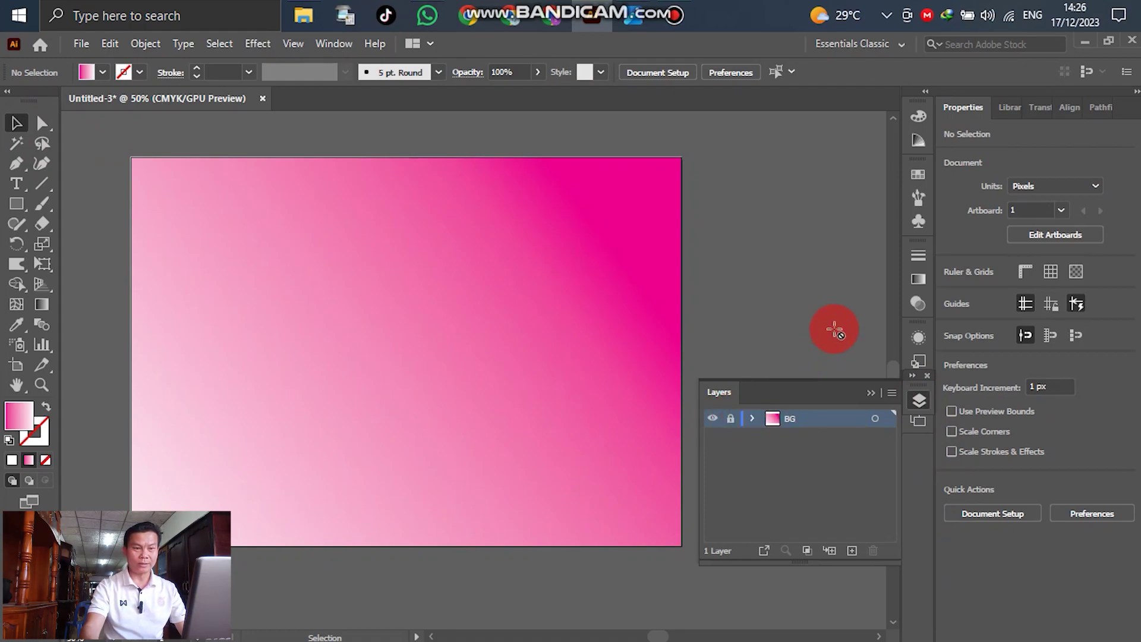
pyautogui.click(851, 550)
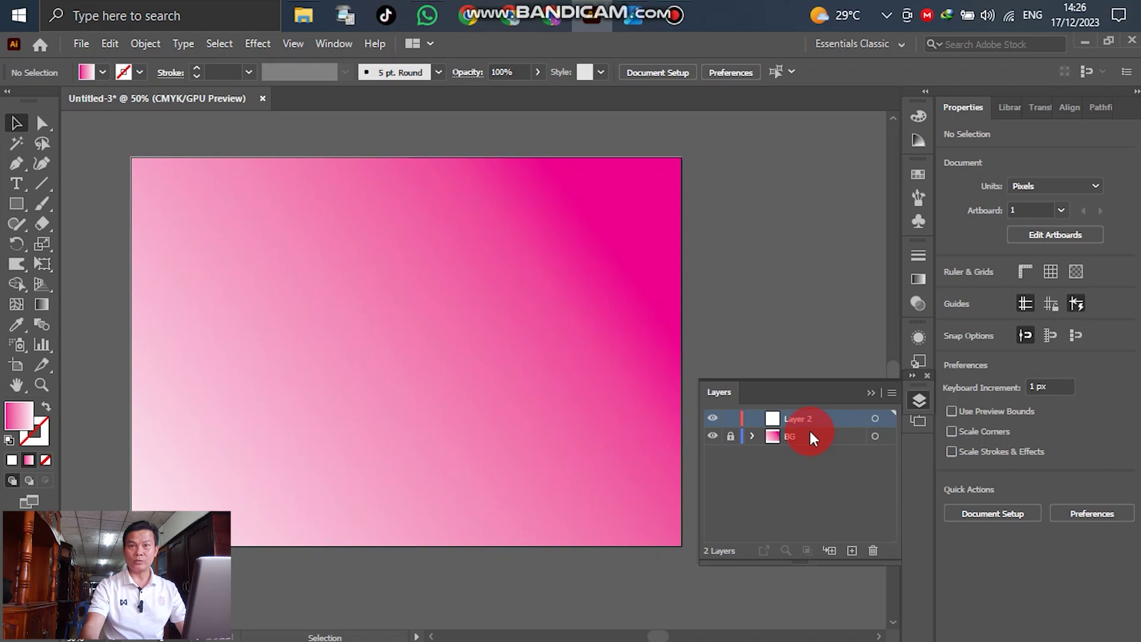
pyautogui.doubleClick(792, 420)
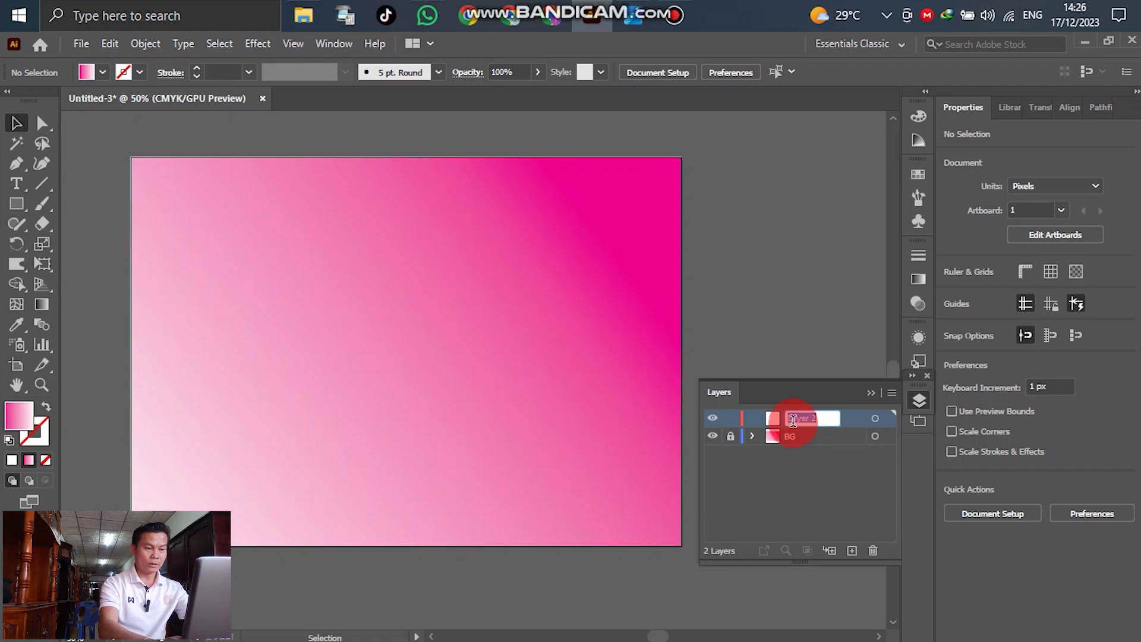
pyautogui.write('bEAR')
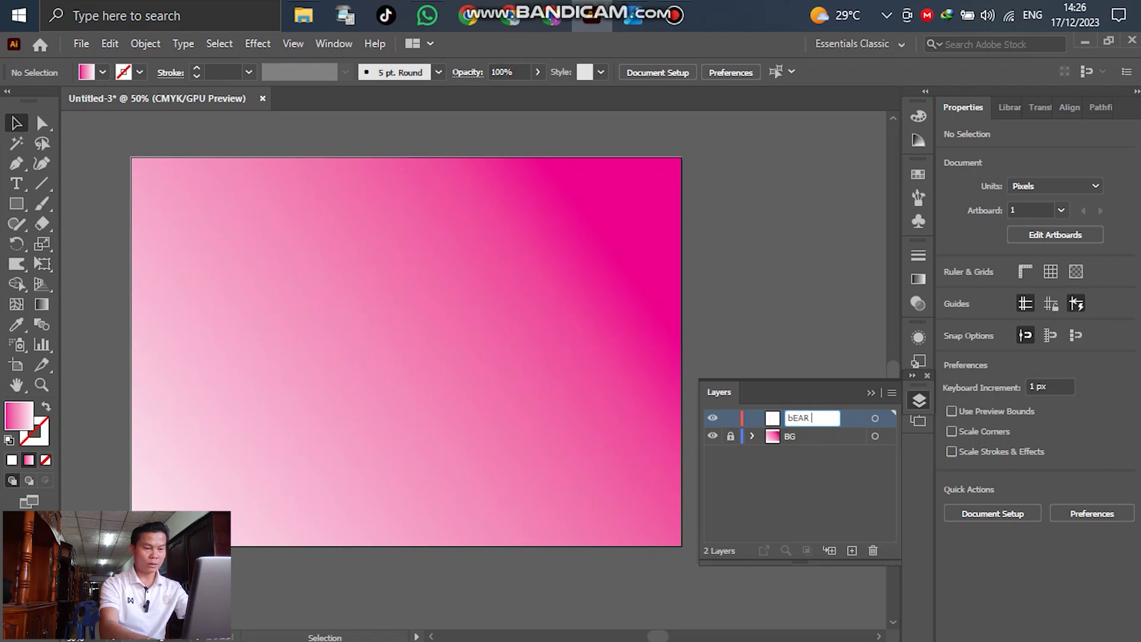
pyautogui.write(' CARTOON')
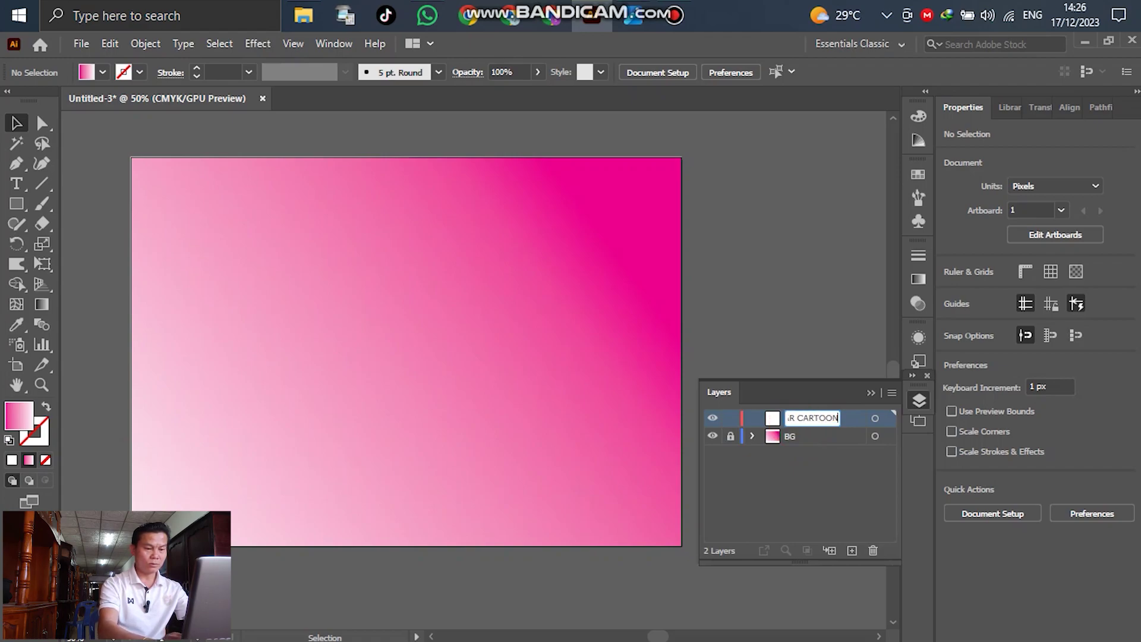
pyautogui.click(793, 423)
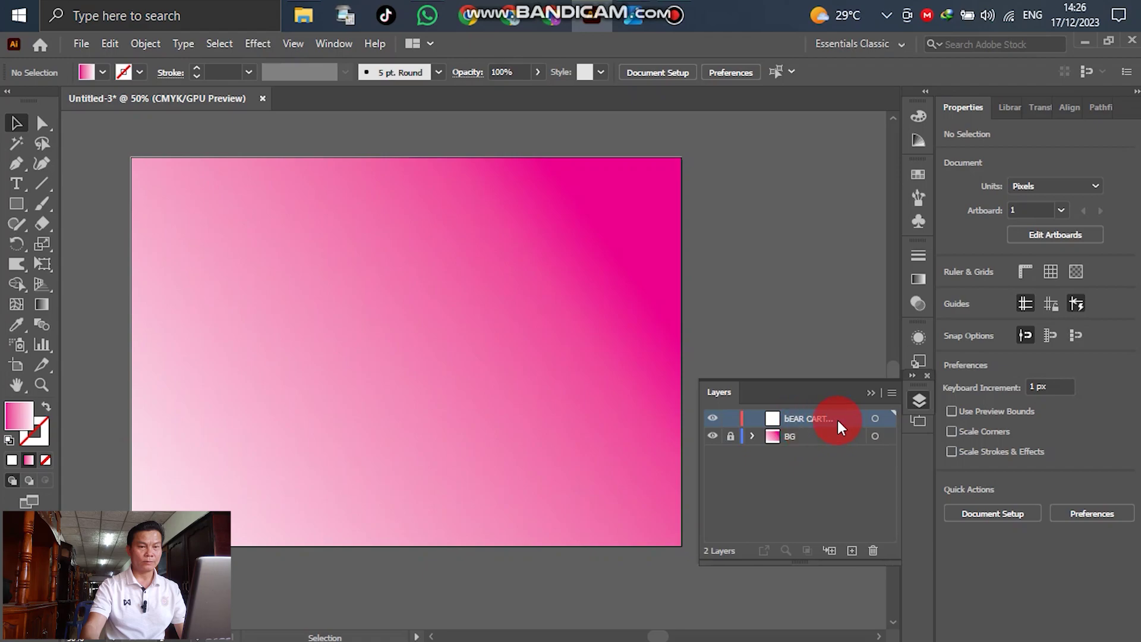
pyautogui.click(918, 399)
pyautogui.click(921, 398)
pyautogui.click(818, 418)
pyautogui.click(915, 402)
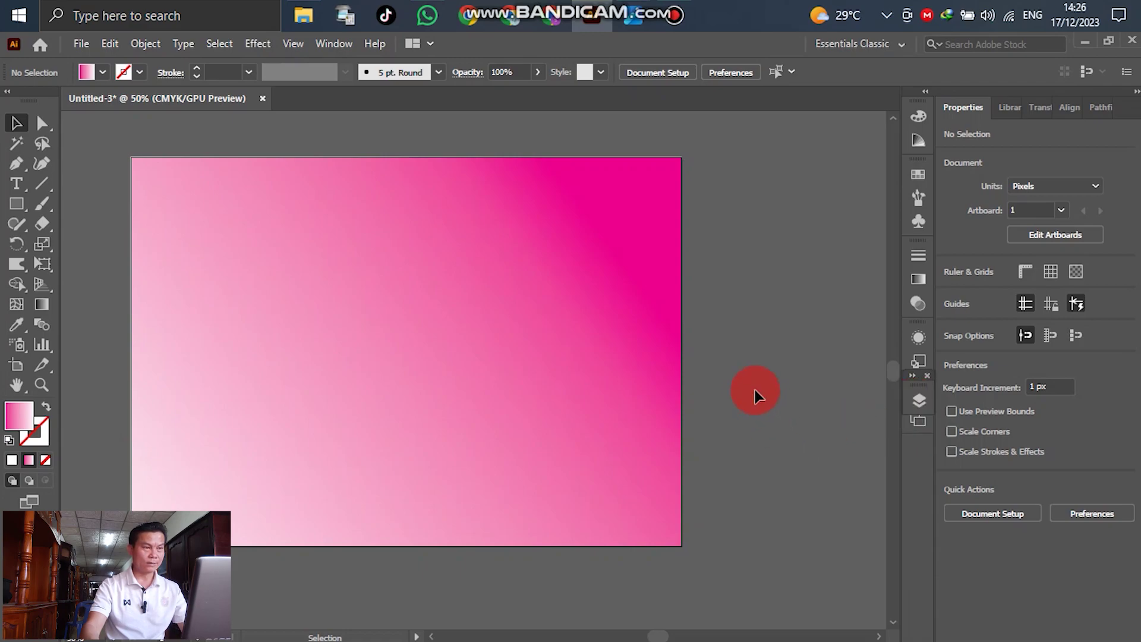
# Step: Create a 40-point star near the artboard's centre with radius 1 of 113,3858 px and radius 2 of 56,6929 px
pyautogui.scroll(-1, 656, 391)
pyautogui.scroll(1, 550, 386)
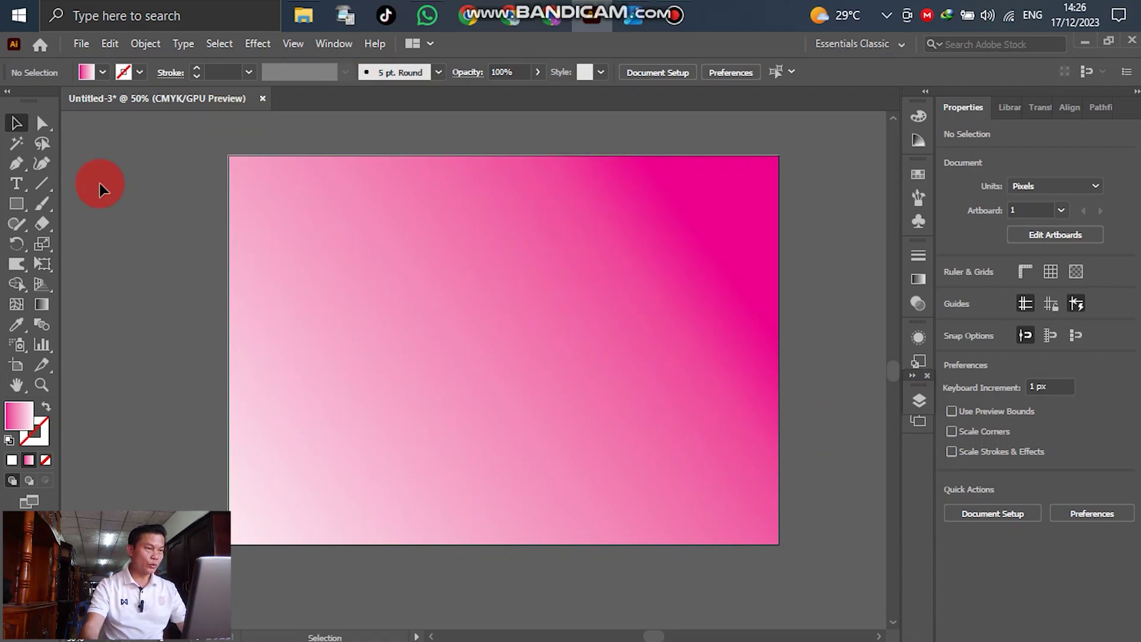
pyautogui.click(16, 201)
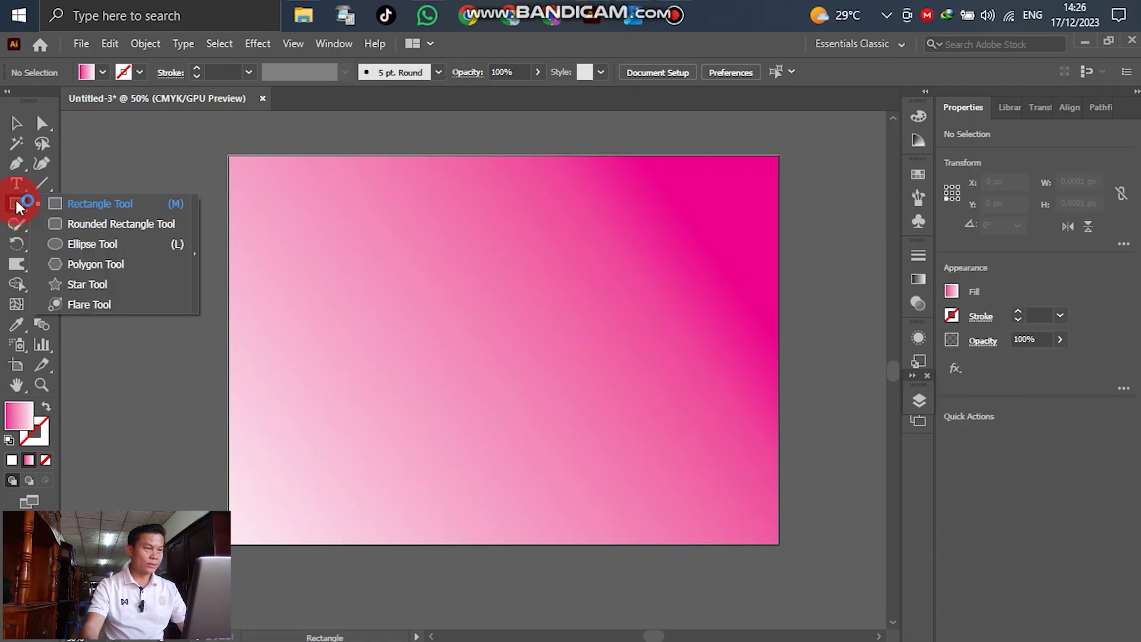
pyautogui.moveTo(17, 201); pyautogui.dragTo(80, 283)
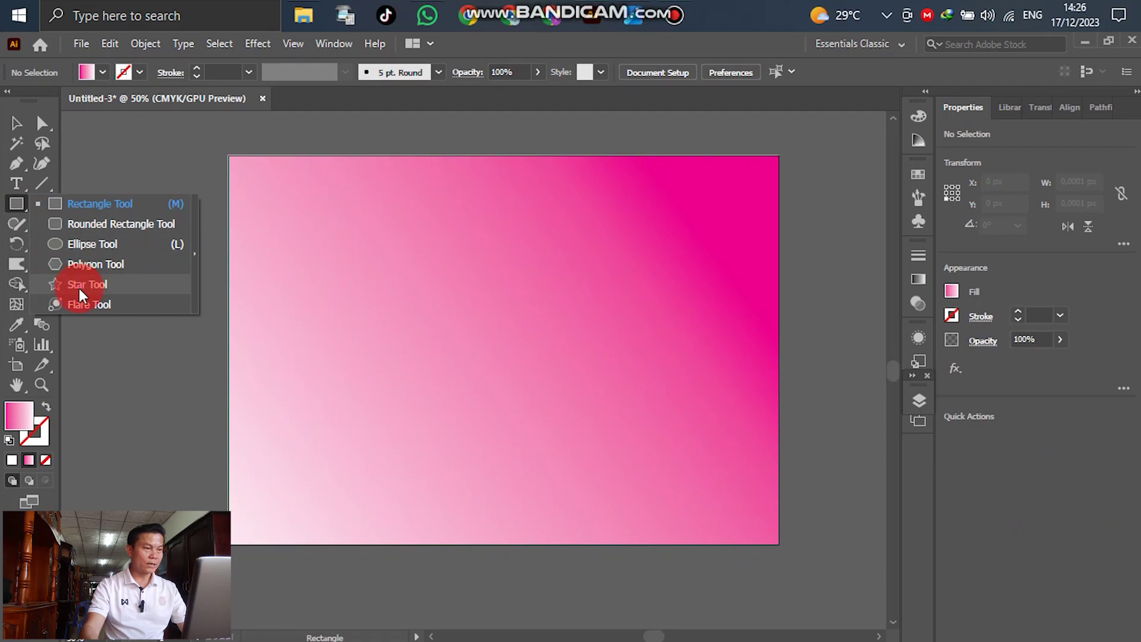
pyautogui.moveTo(80, 288); pyautogui.dragTo(80, 287)
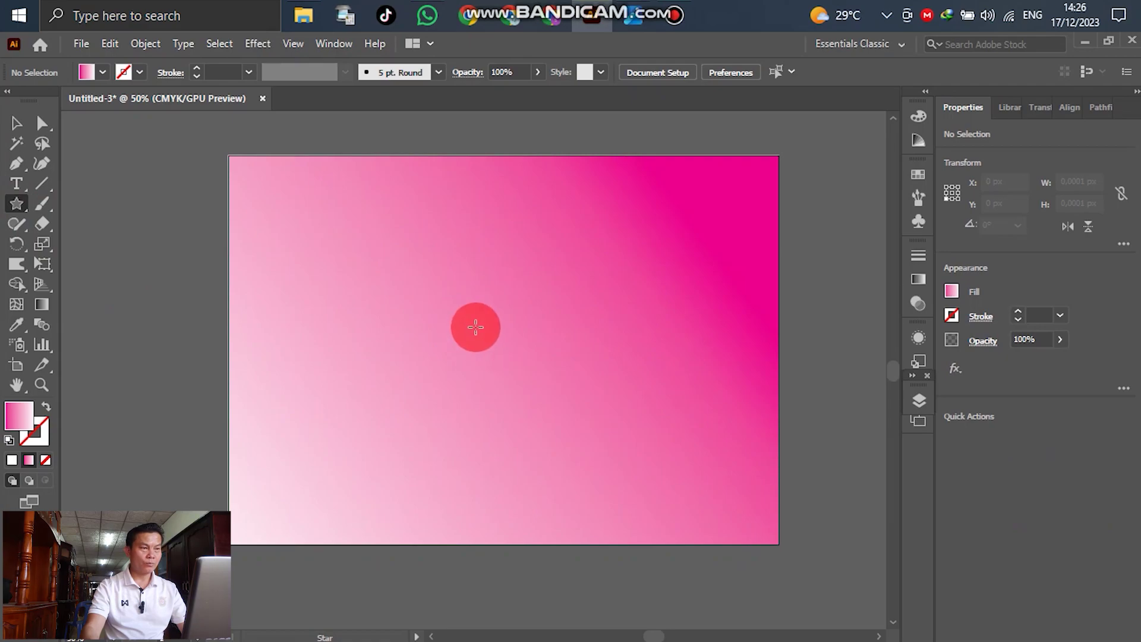
pyautogui.click(475, 327)
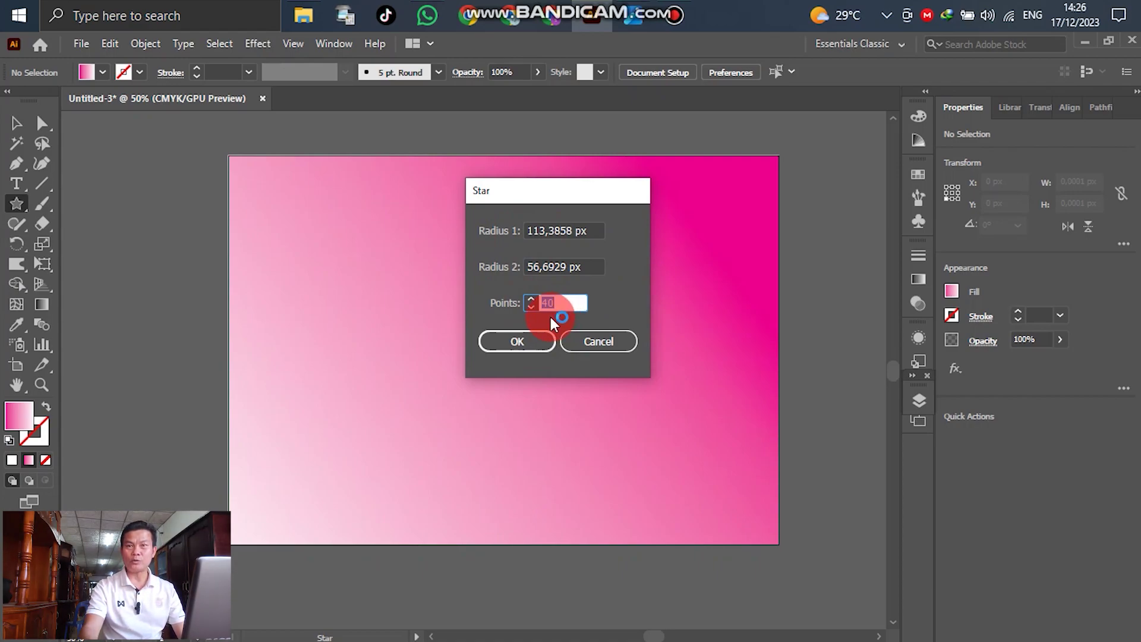
pyautogui.click(520, 340)
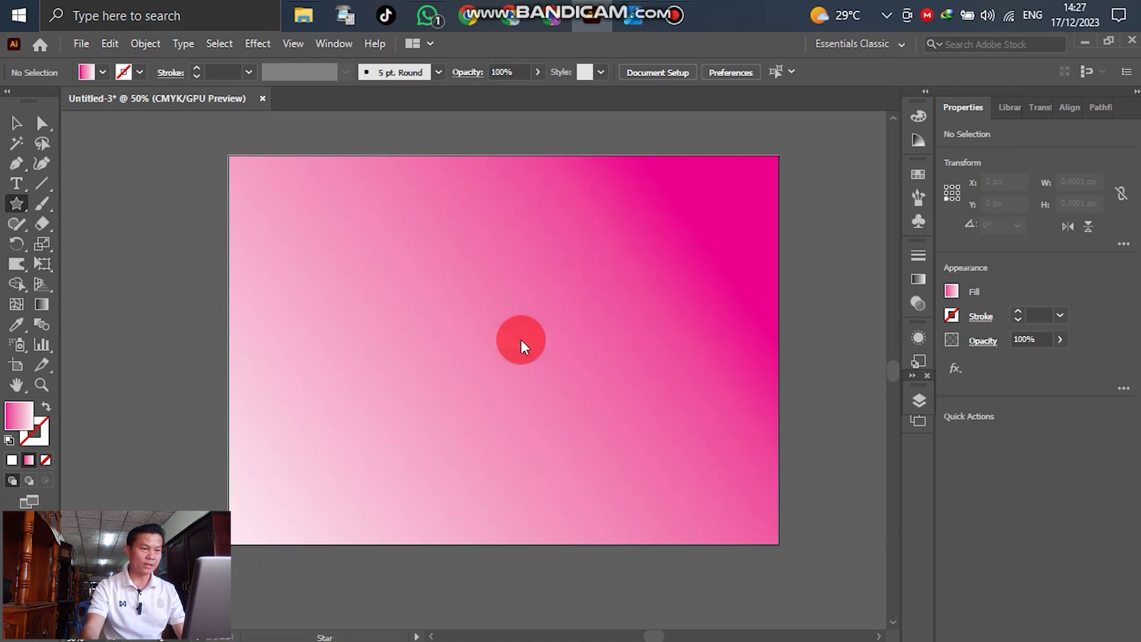
# Step: Enlarge the star to about 455 px wide and high and reposition it near the artboard's centre
pyautogui.click(18, 124)
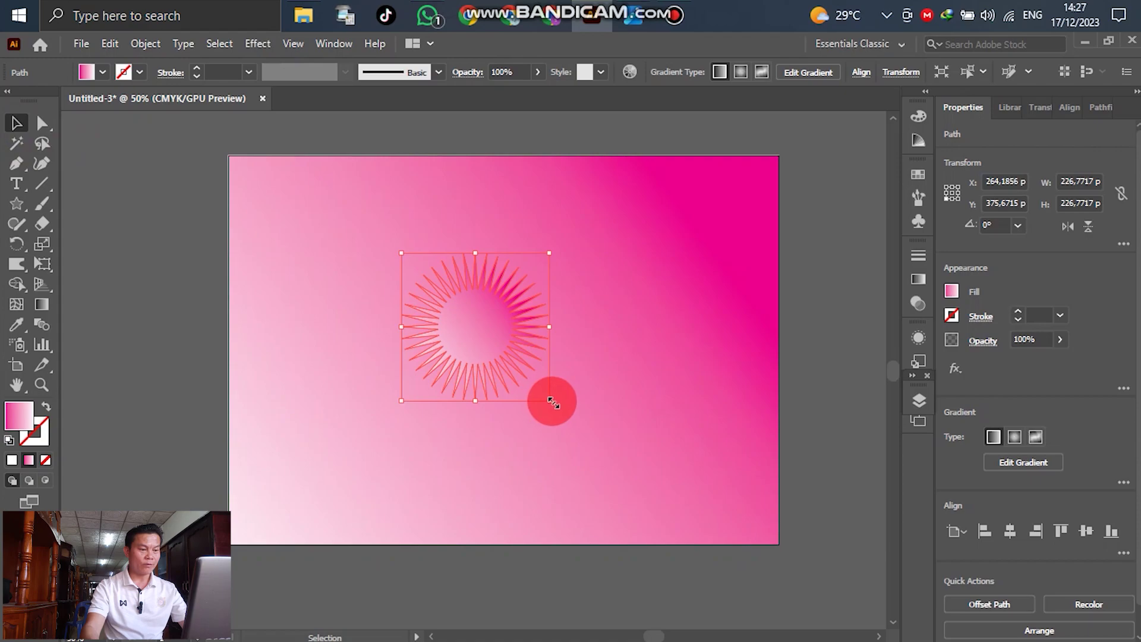
pyautogui.moveTo(553, 402); pyautogui.dragTo(624, 475)
pyautogui.moveTo(476, 321); pyautogui.dragTo(501, 313)
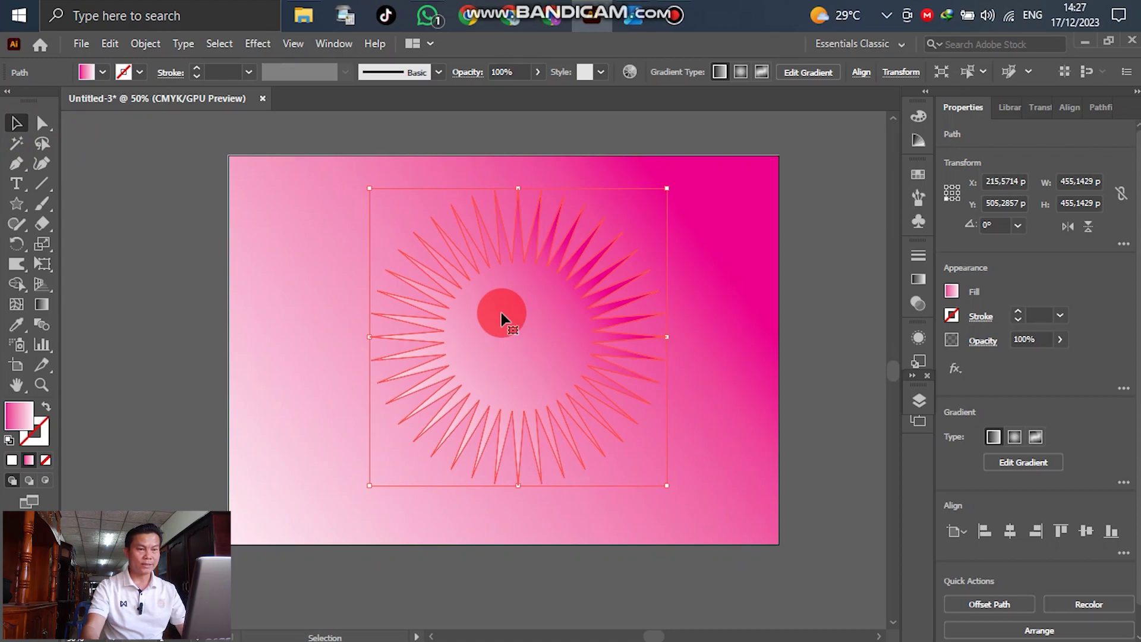
# Step: Change the star's gradient fill from linear to radial
pyautogui.click(919, 280)
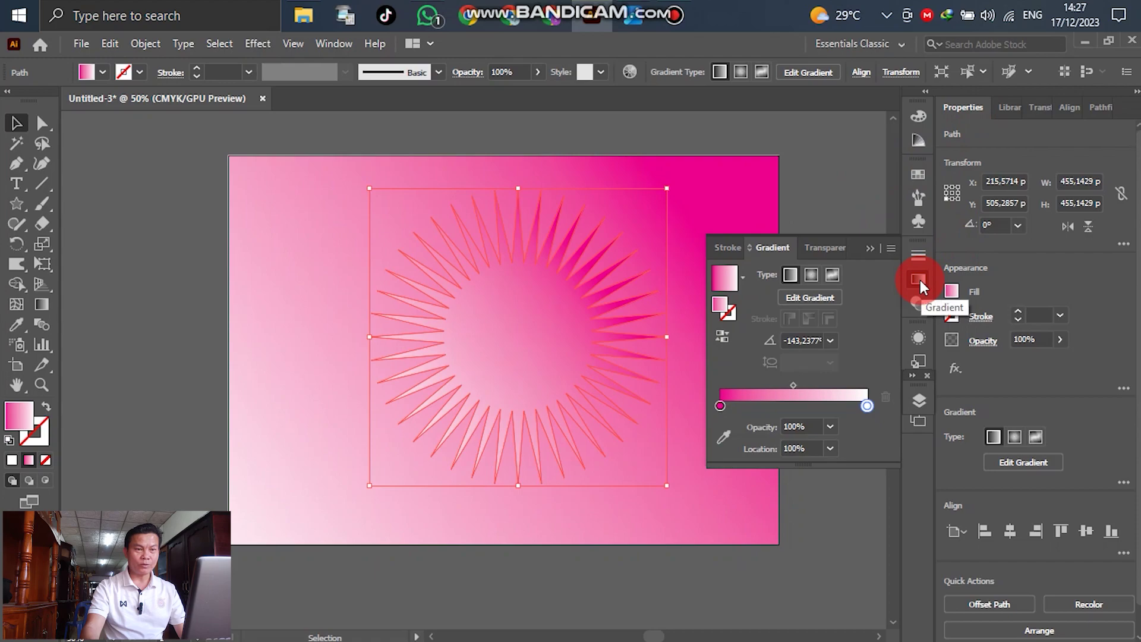
pyautogui.click(811, 273)
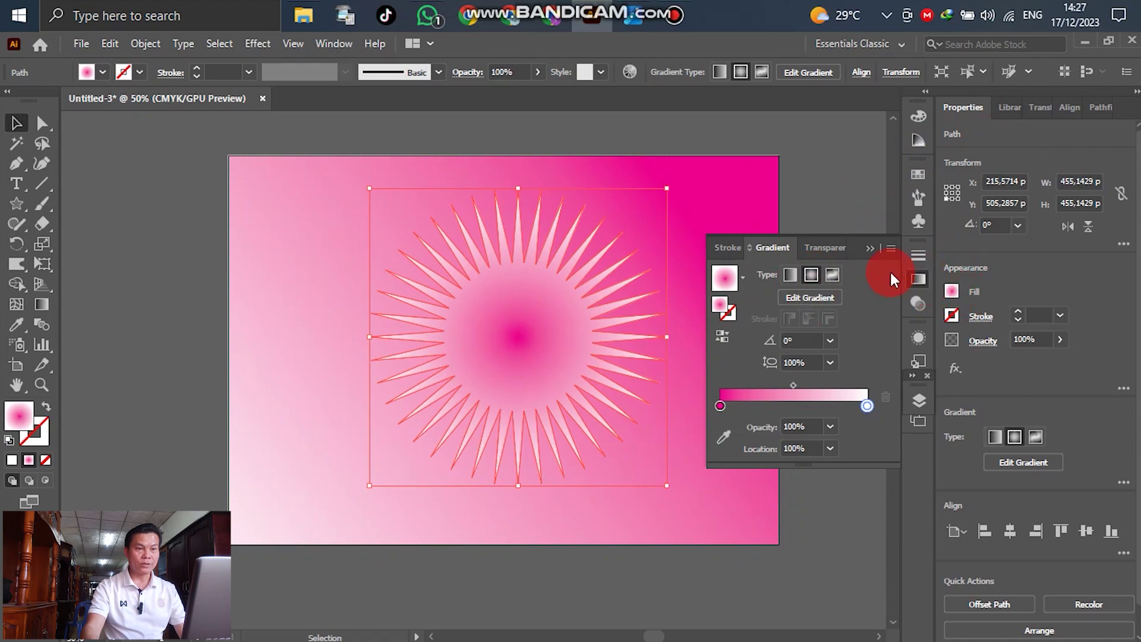
pyautogui.click(921, 278)
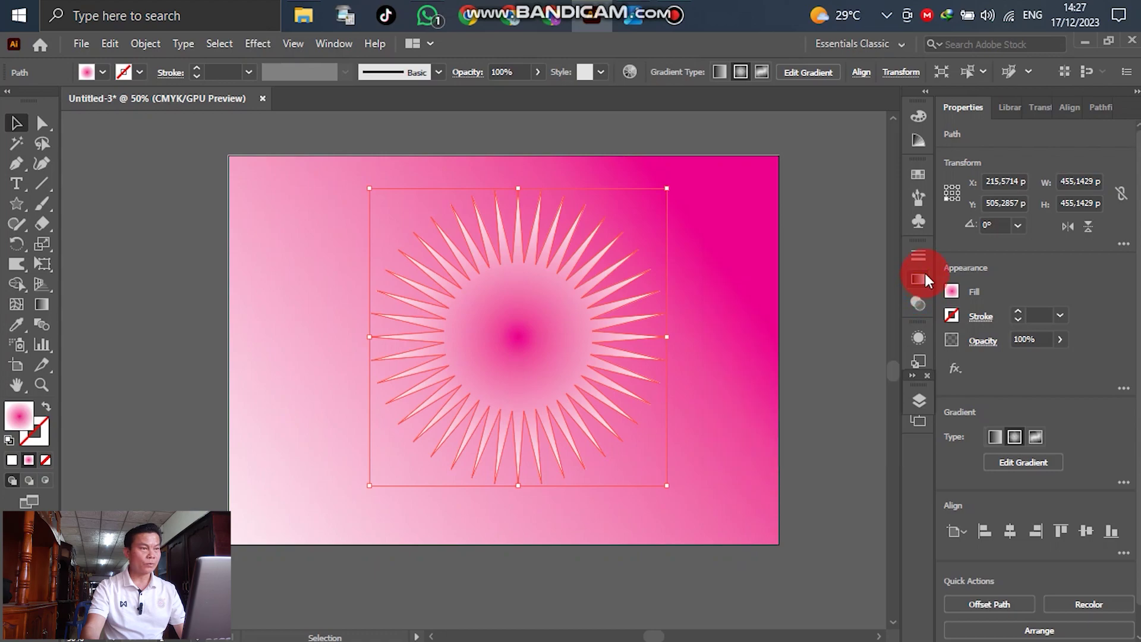
# Step: Round all the star's corners so it shrinks to a scalloped disc about 314 px wide, and deselect it
pyautogui.click(41, 122)
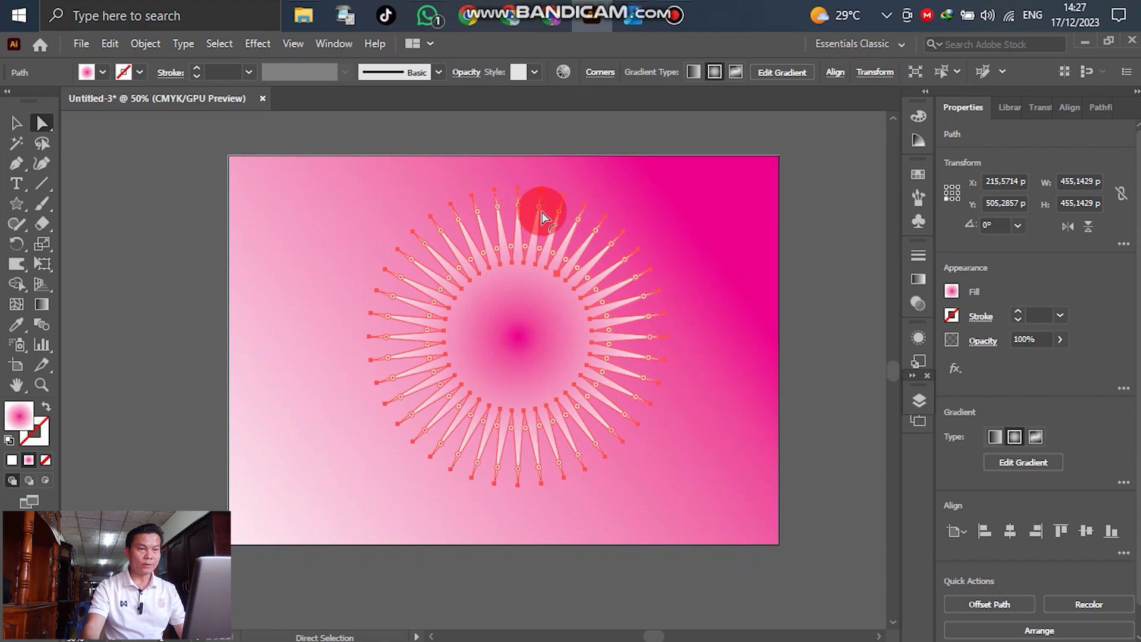
pyautogui.moveTo(537, 205); pyautogui.dragTo(594, 281)
pyautogui.click(834, 325)
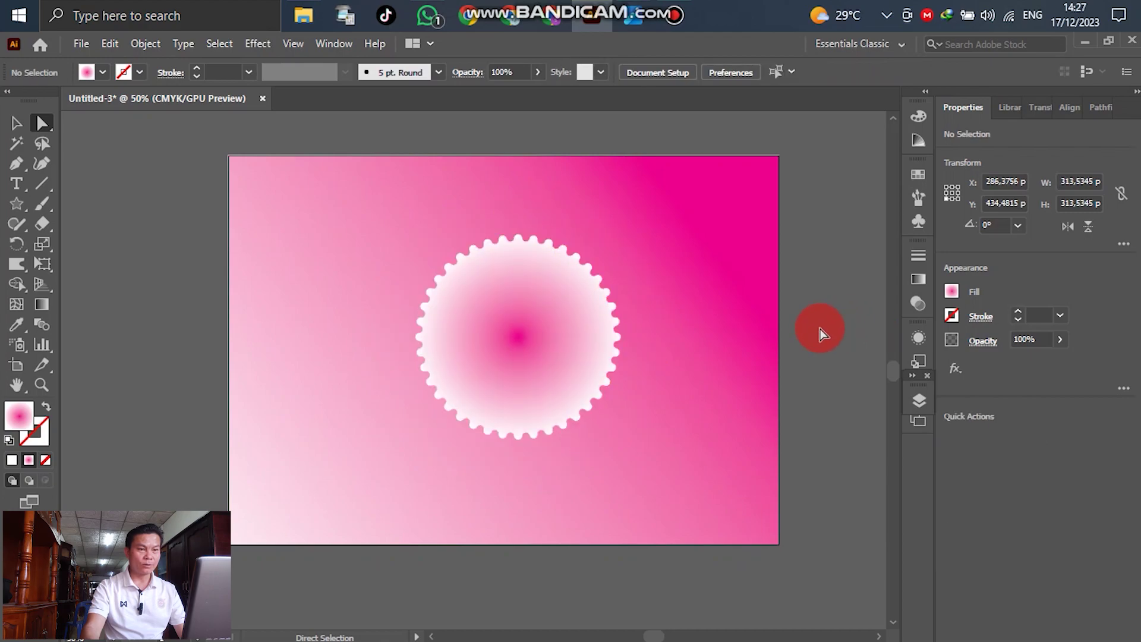
# Step: Move the scalloped disc's white gradient stop to about 52% and recolour it C=0 M=95 Y=20 K=0
pyautogui.click(537, 284)
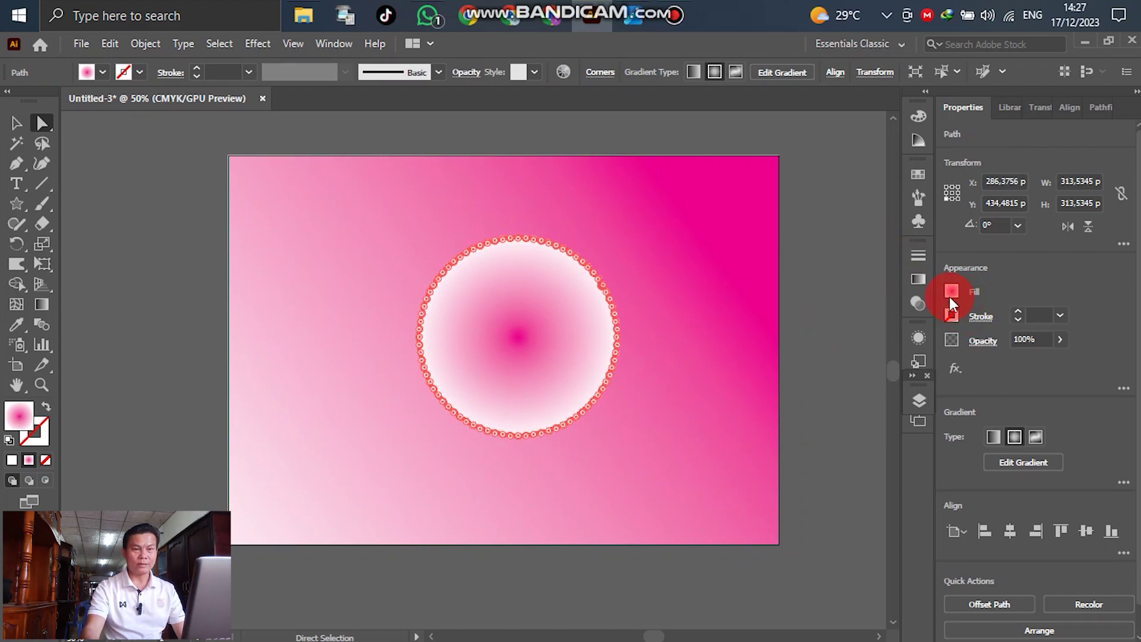
pyautogui.click(919, 279)
pyautogui.moveTo(858, 406); pyautogui.dragTo(802, 409)
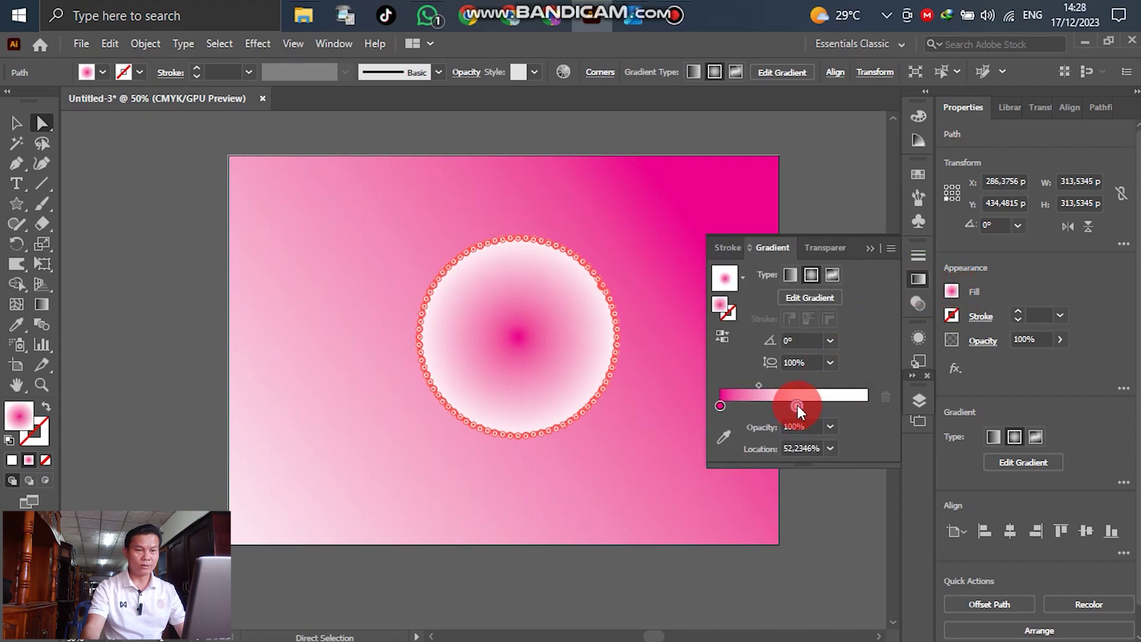
pyautogui.doubleClick(797, 404)
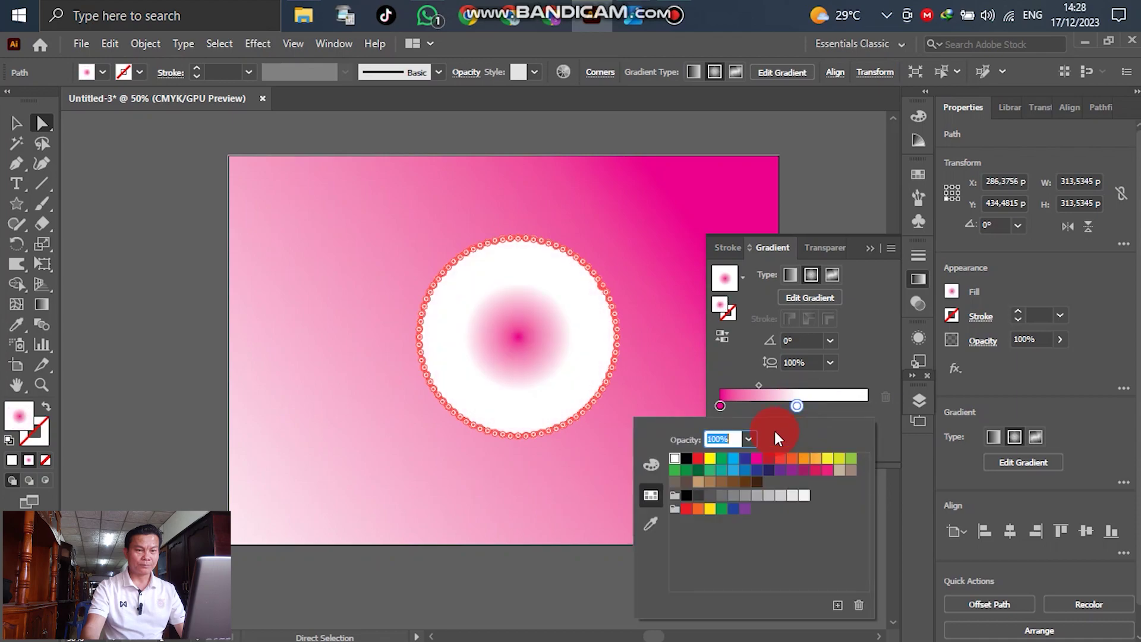
pyautogui.click(826, 471)
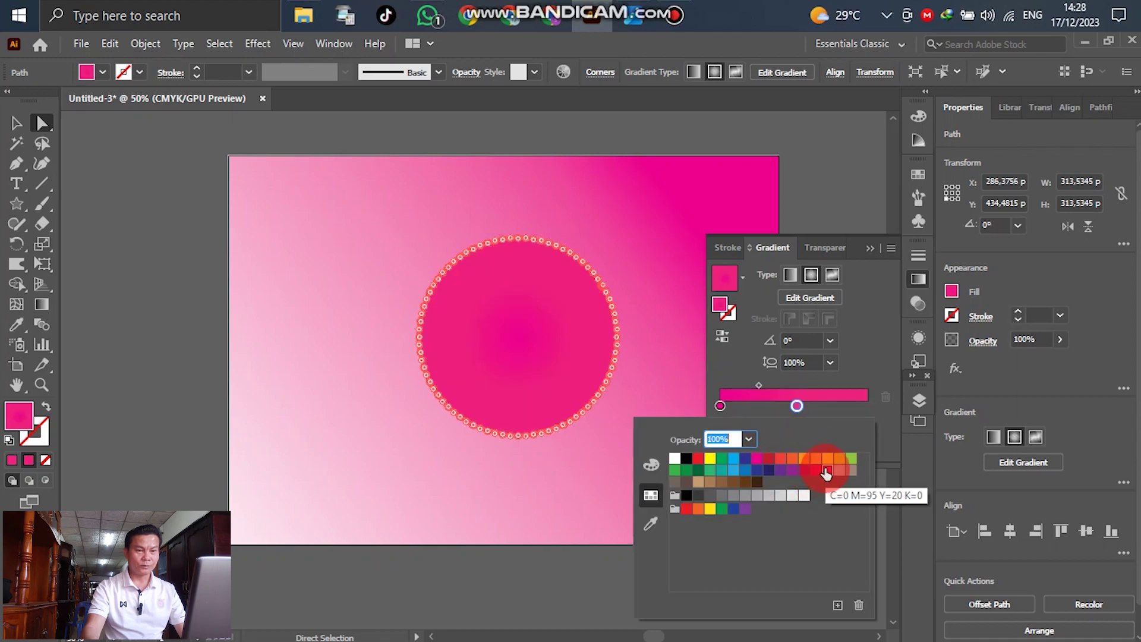
pyautogui.click(796, 405)
# Step: Add a third gradient stop in the lightest grey swatch and place it at 100%
pyautogui.click(856, 406)
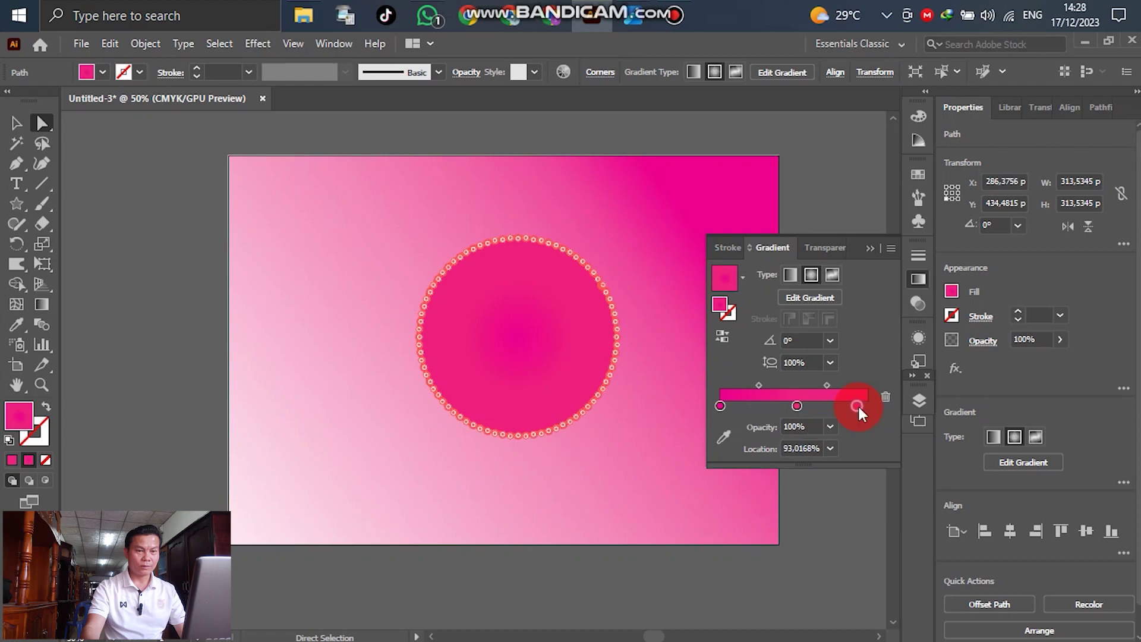
pyautogui.doubleClick(858, 404)
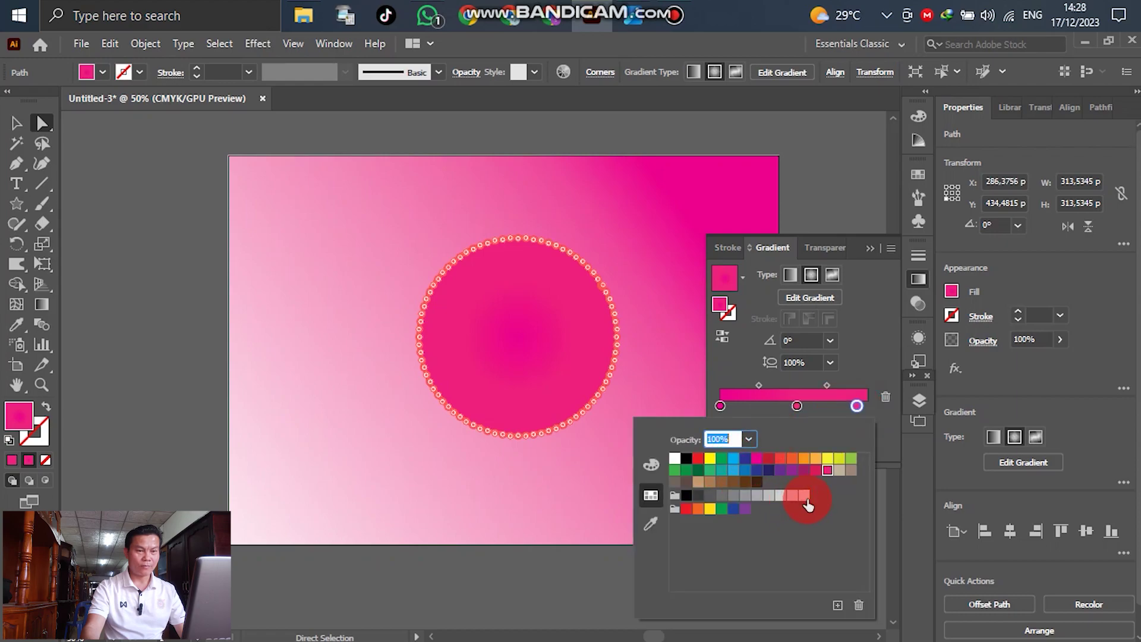
pyautogui.click(804, 497)
pyautogui.click(857, 405)
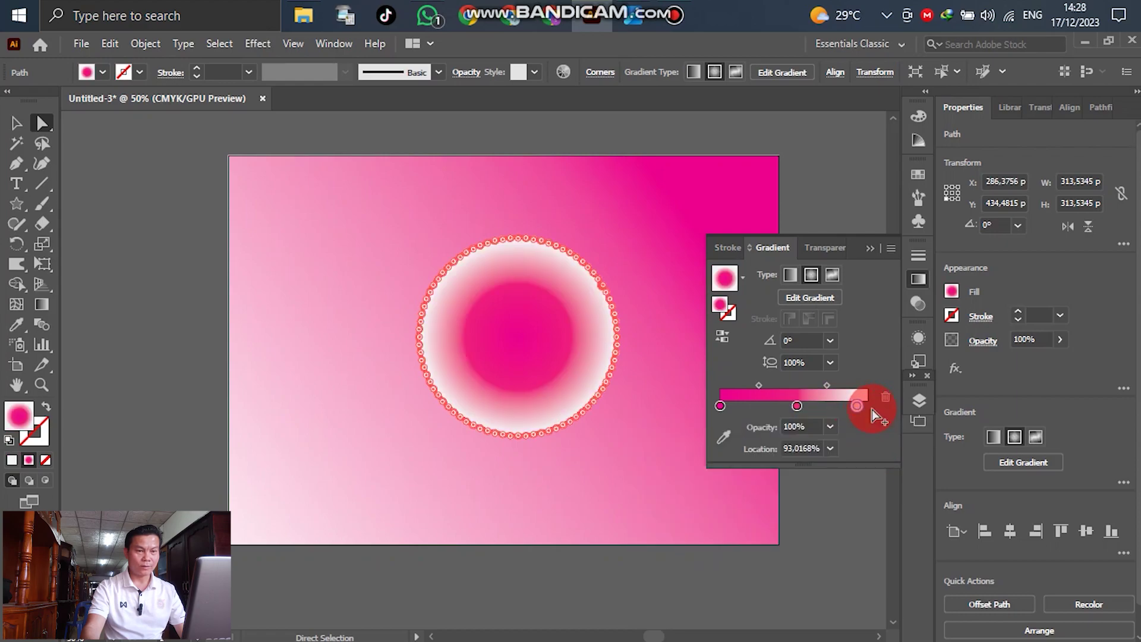
pyautogui.moveTo(859, 401); pyautogui.dragTo(867, 404)
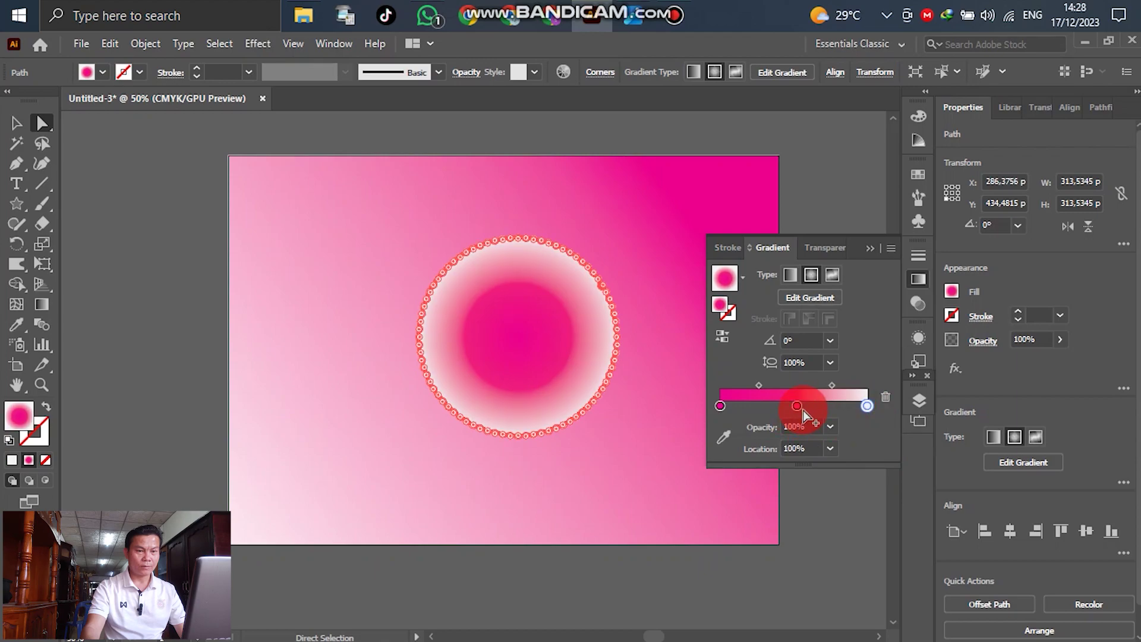
# Step: Shift the disc's middle gradient stop inward to about 33% to shrink the solid magenta core
pyautogui.click(797, 407)
pyautogui.moveTo(794, 406); pyautogui.dragTo(776, 405)
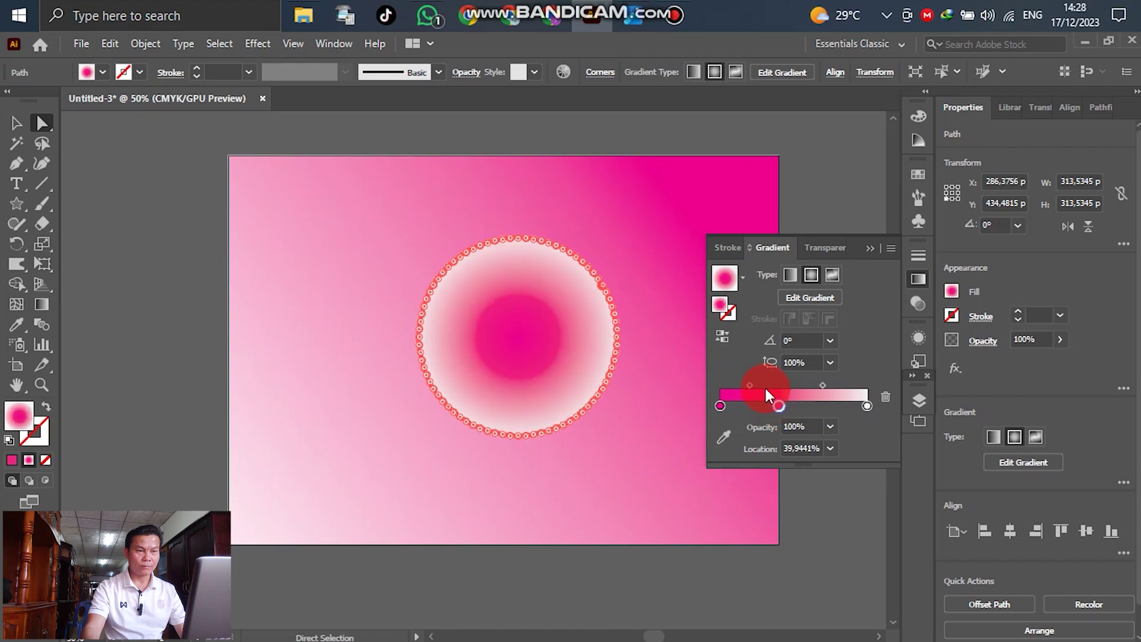
pyautogui.click(723, 330)
pyautogui.click(725, 334)
pyautogui.click(779, 406)
pyautogui.moveTo(784, 406)
pyautogui.mouseDown()
pyautogui.moveTo(803, 402)
pyautogui.moveTo(772, 403)
pyautogui.moveTo(782, 403)
pyautogui.mouseUp()
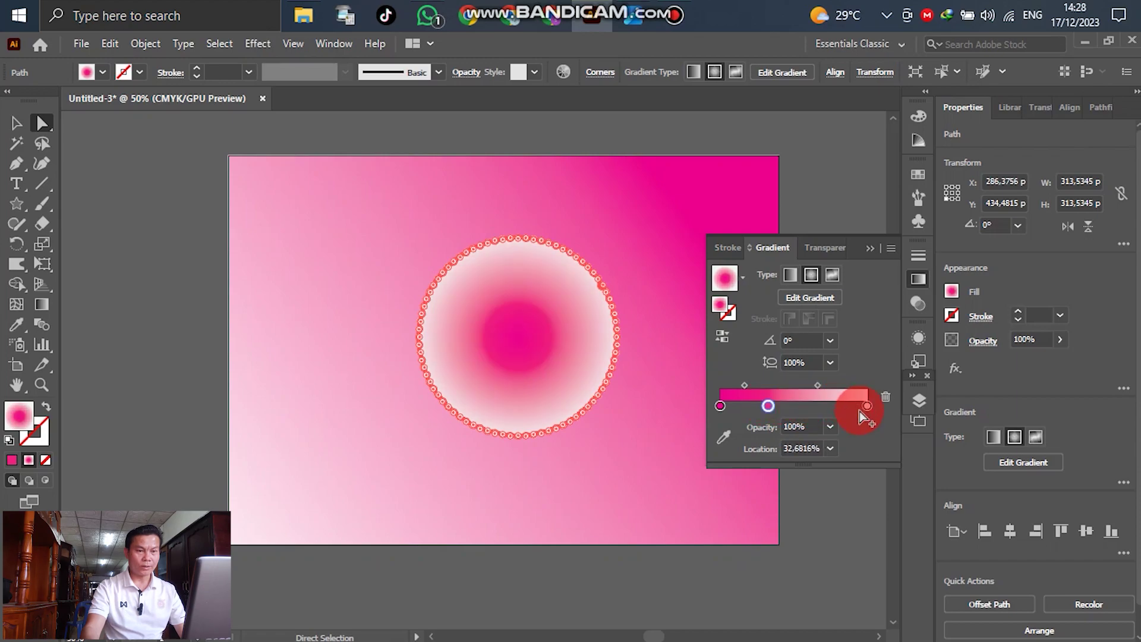
pyautogui.click(918, 277)
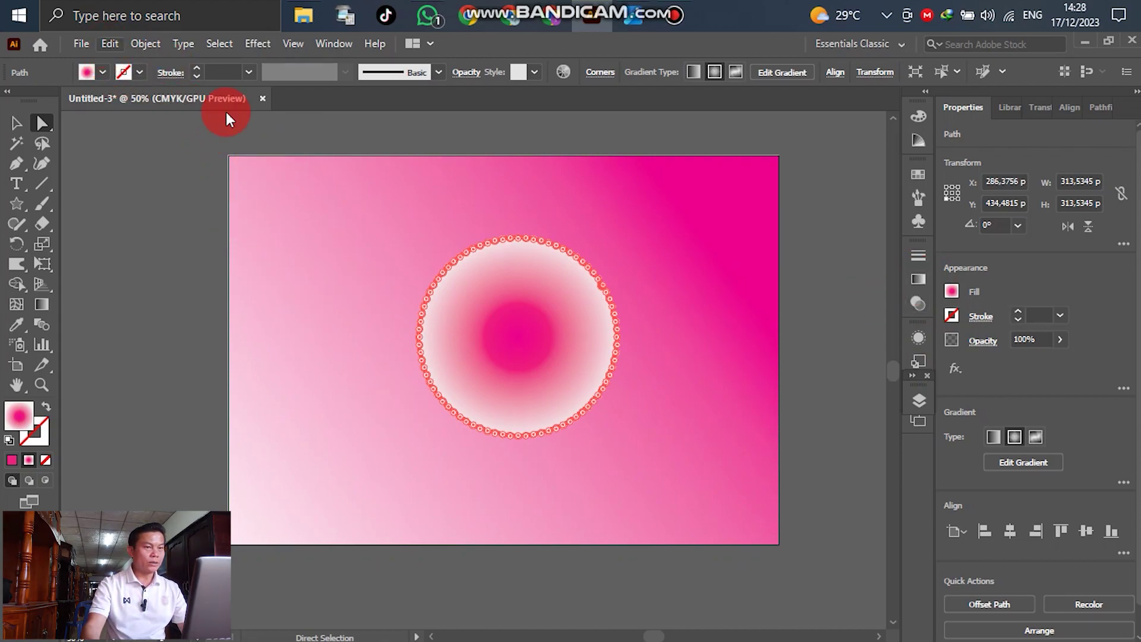
# Step: Paste a copy of the scalloped disc in front and scale it about its centre to 18 px
pyautogui.click(15, 123)
pyautogui.click(321, 275)
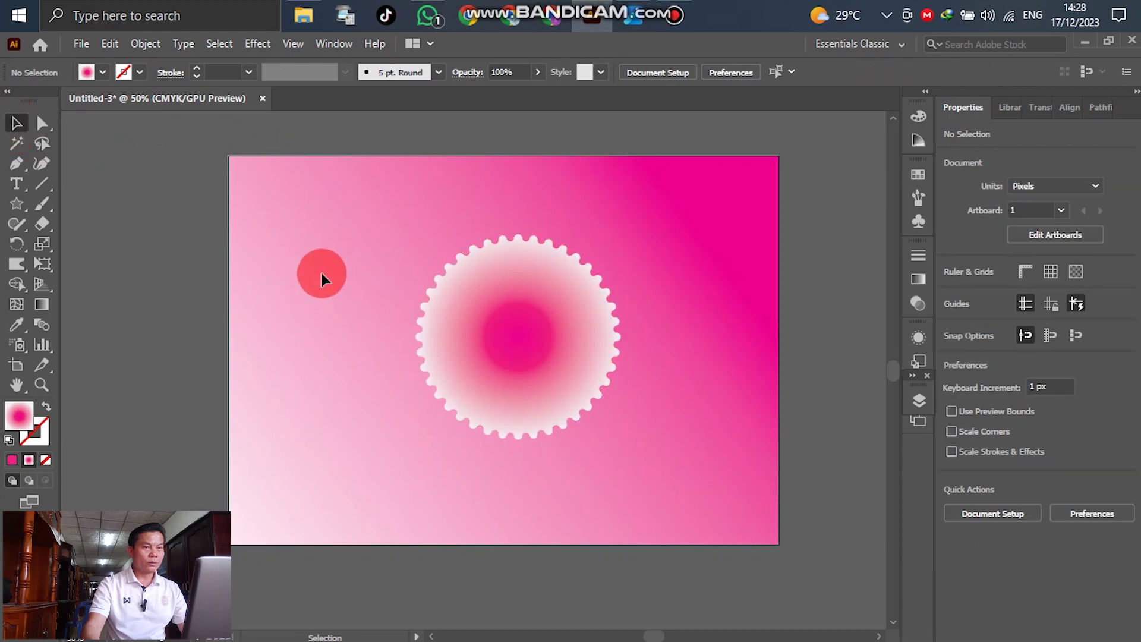
pyautogui.hotkey('ctrl', 'a')
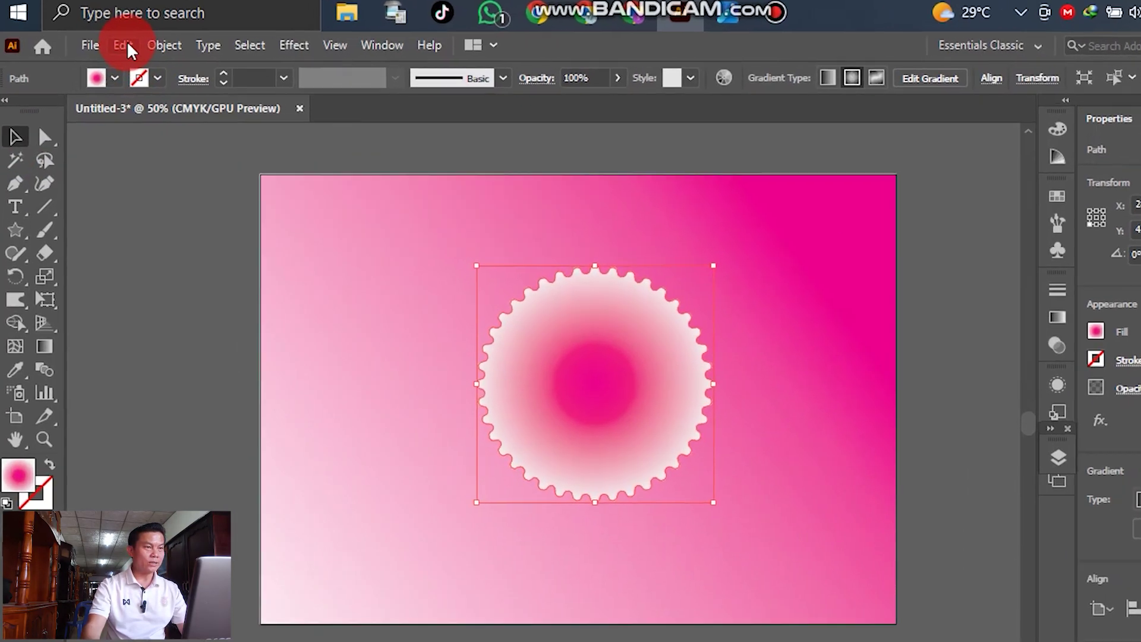
pyautogui.click(111, 43)
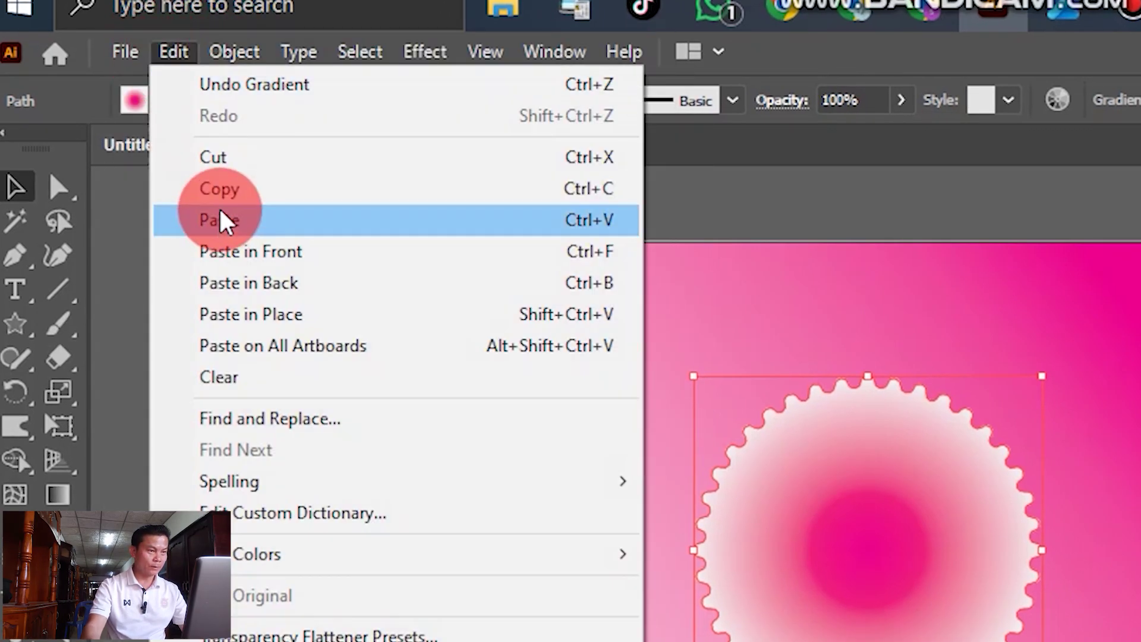
pyautogui.click(220, 188)
pyautogui.click(159, 59)
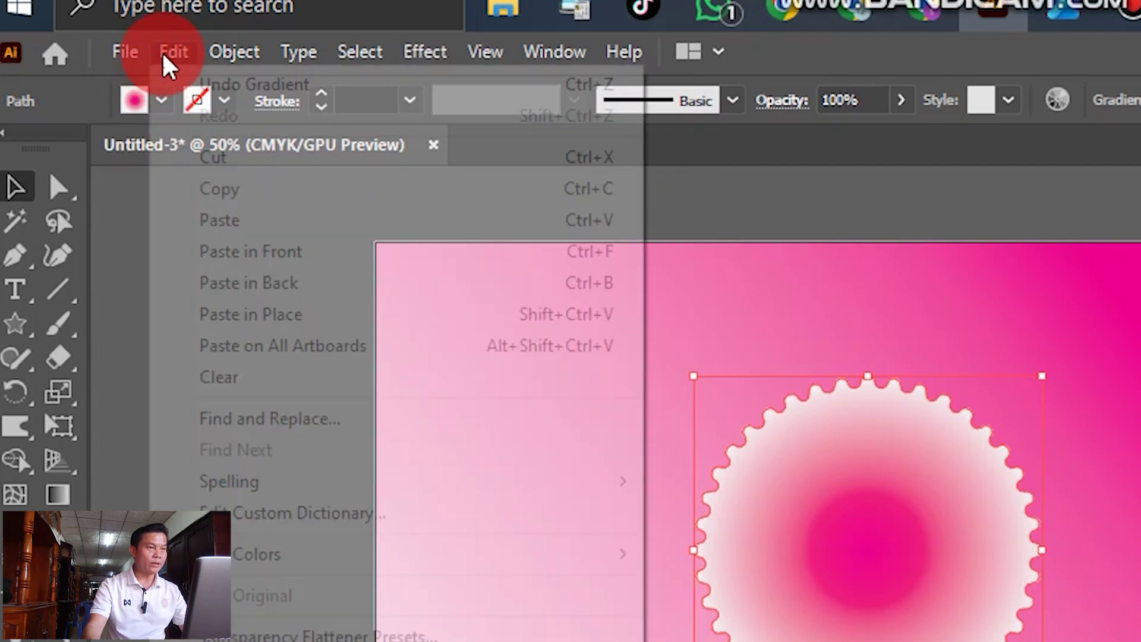
pyautogui.click(248, 252)
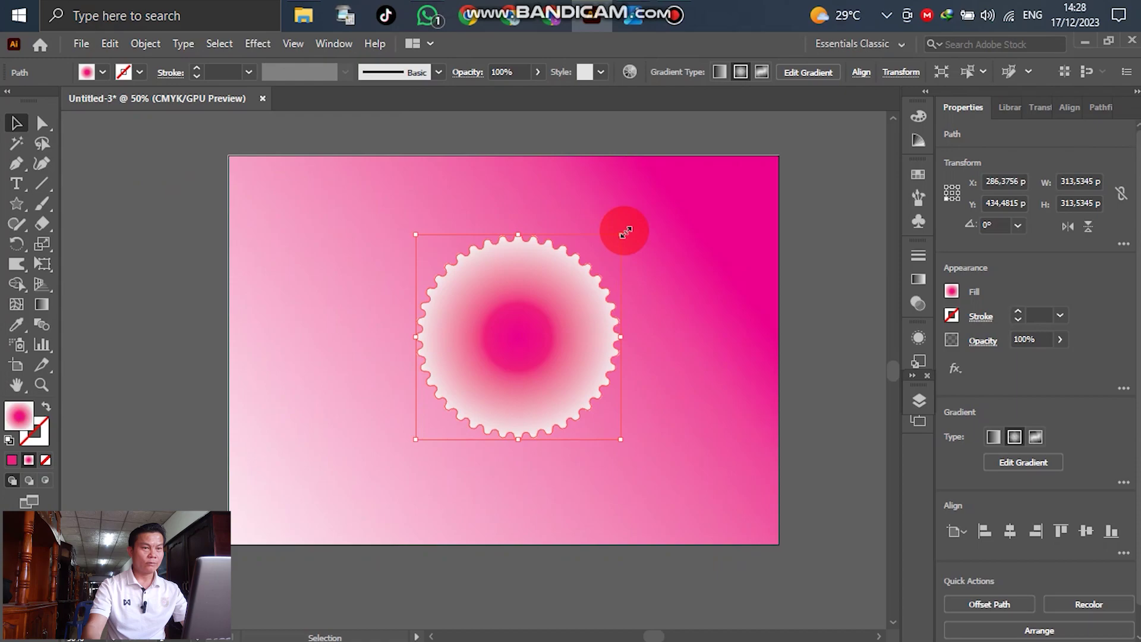
pyautogui.moveTo(621, 234); pyautogui.dragTo(531, 332)
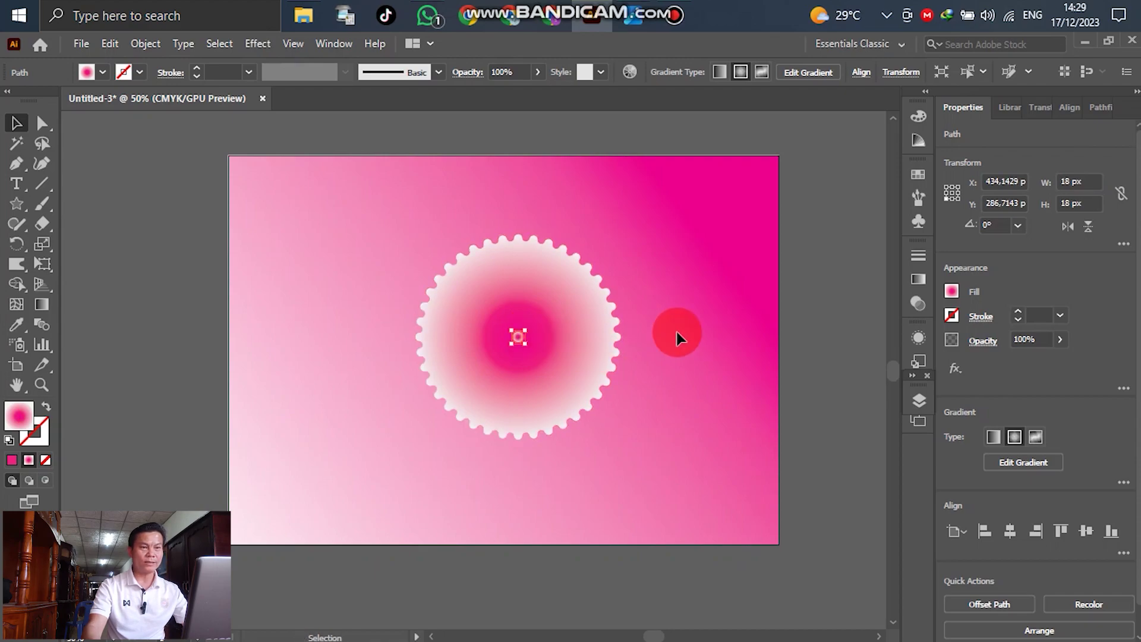
# Step: Select both scalloped discs and set the blend options to Specified Steps with 60 steps
pyautogui.moveTo(675, 476); pyautogui.dragTo(375, 212)
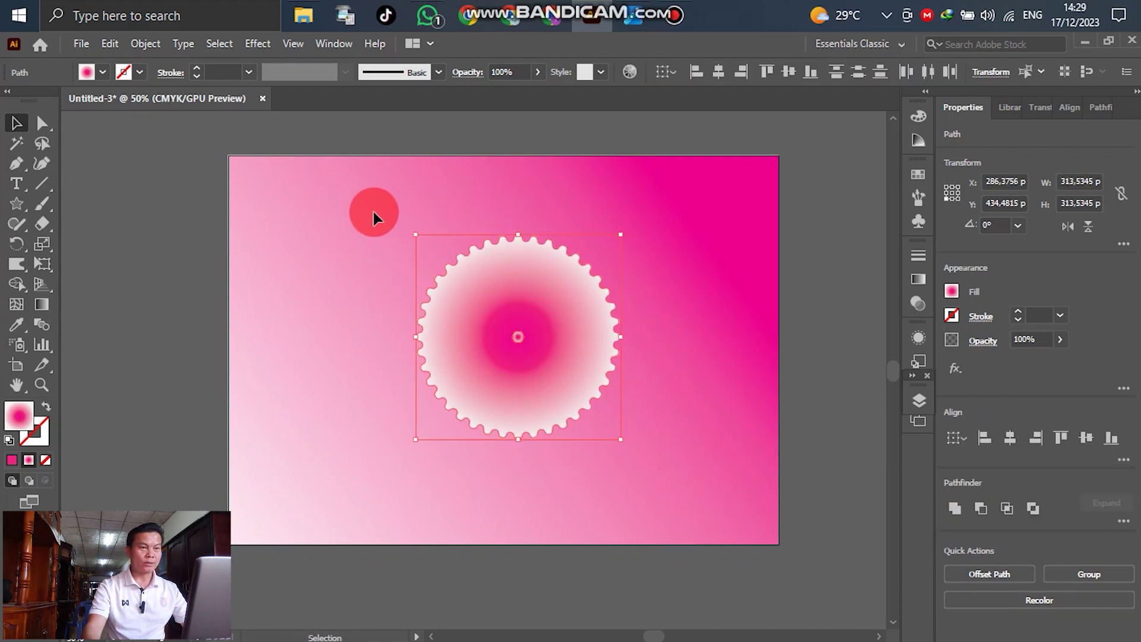
pyautogui.click(152, 42)
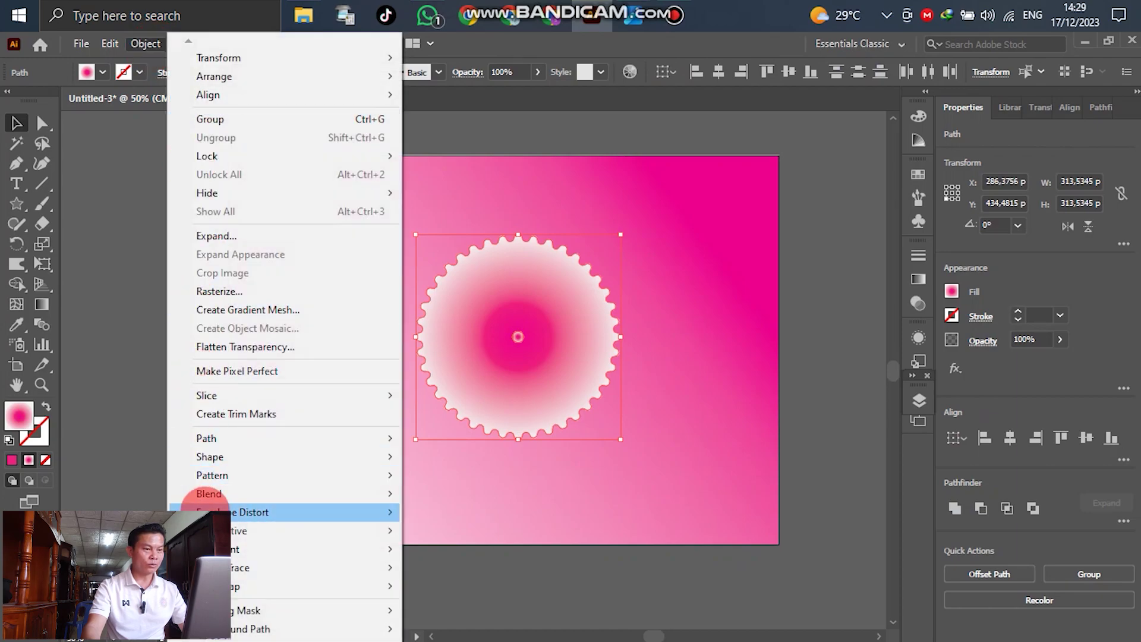
pyautogui.moveTo(212, 494)
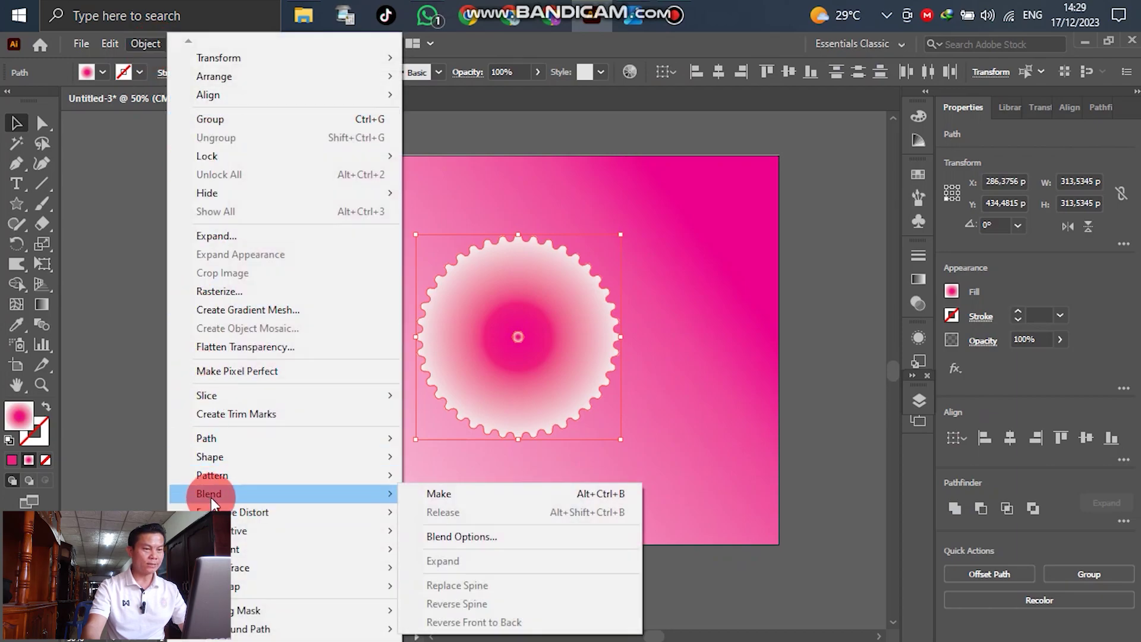
pyautogui.click(469, 538)
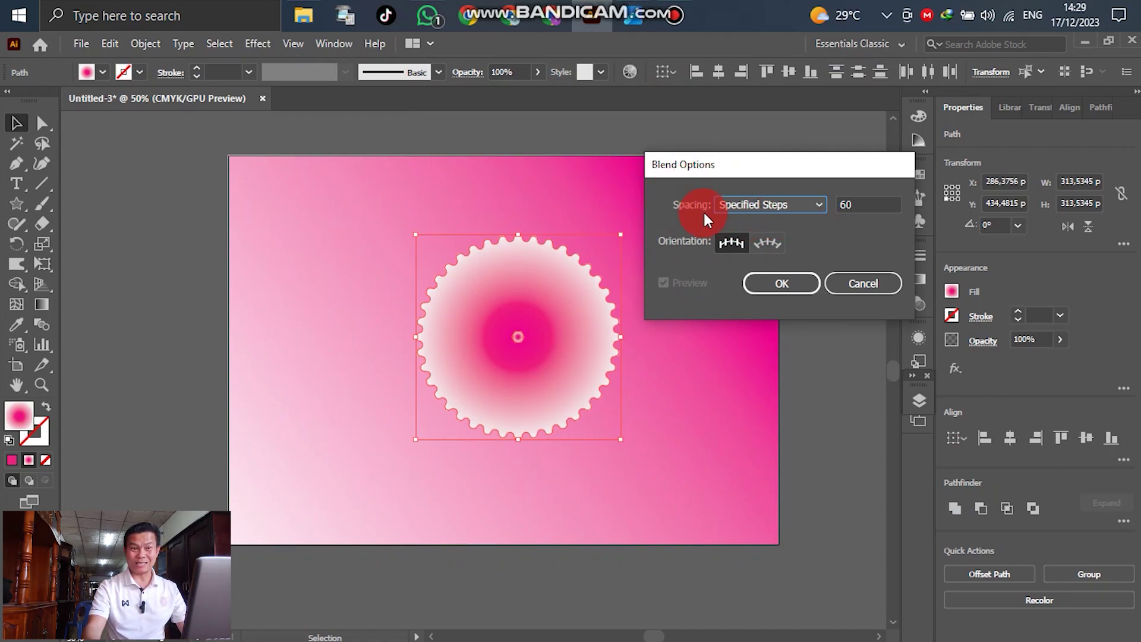
pyautogui.click(796, 205)
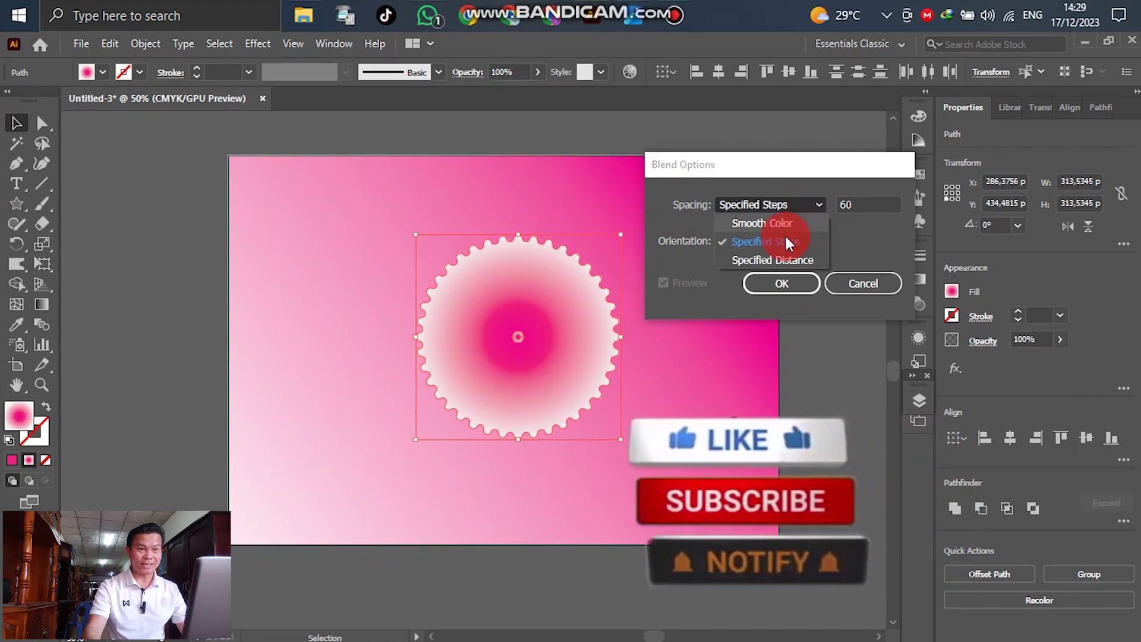
pyautogui.click(766, 242)
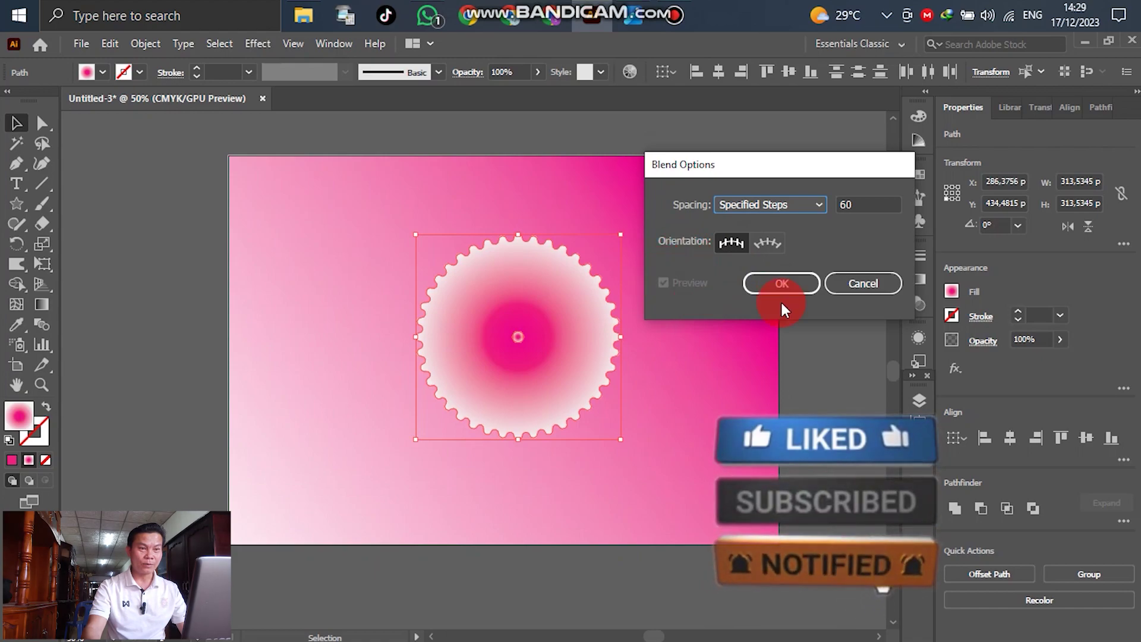
pyautogui.click(781, 283)
pyautogui.click(856, 202)
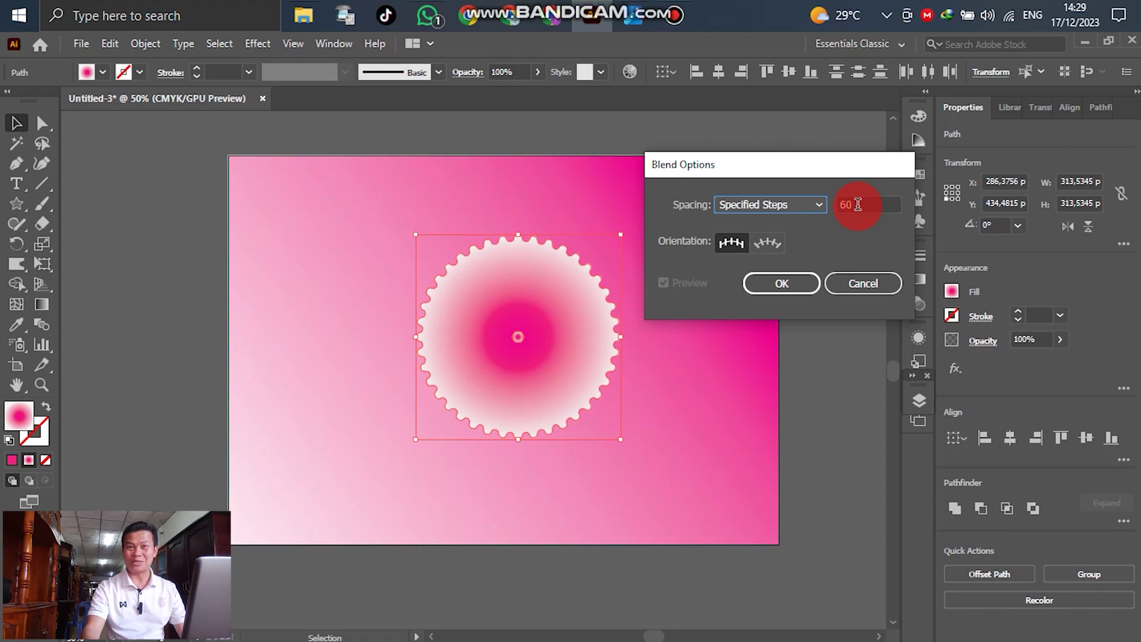
pyautogui.click(780, 285)
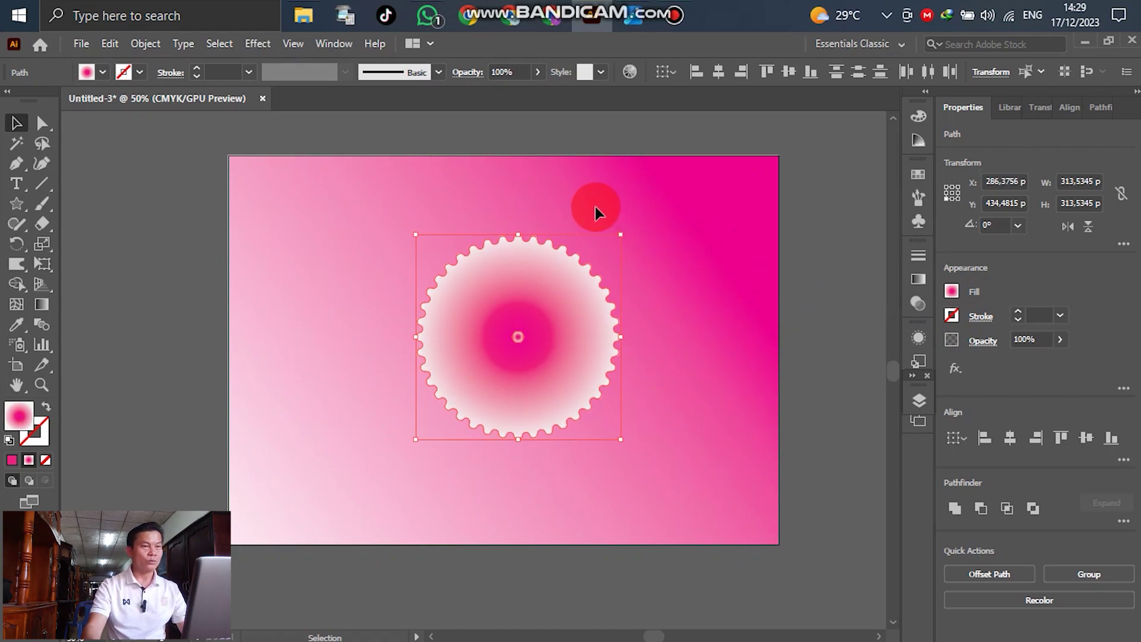
# Step: Apply a Pucker & Bloat effect to both scalloped discs, puckering their scallops into long thin spikes, and keep both discs selected
pyautogui.click(254, 48)
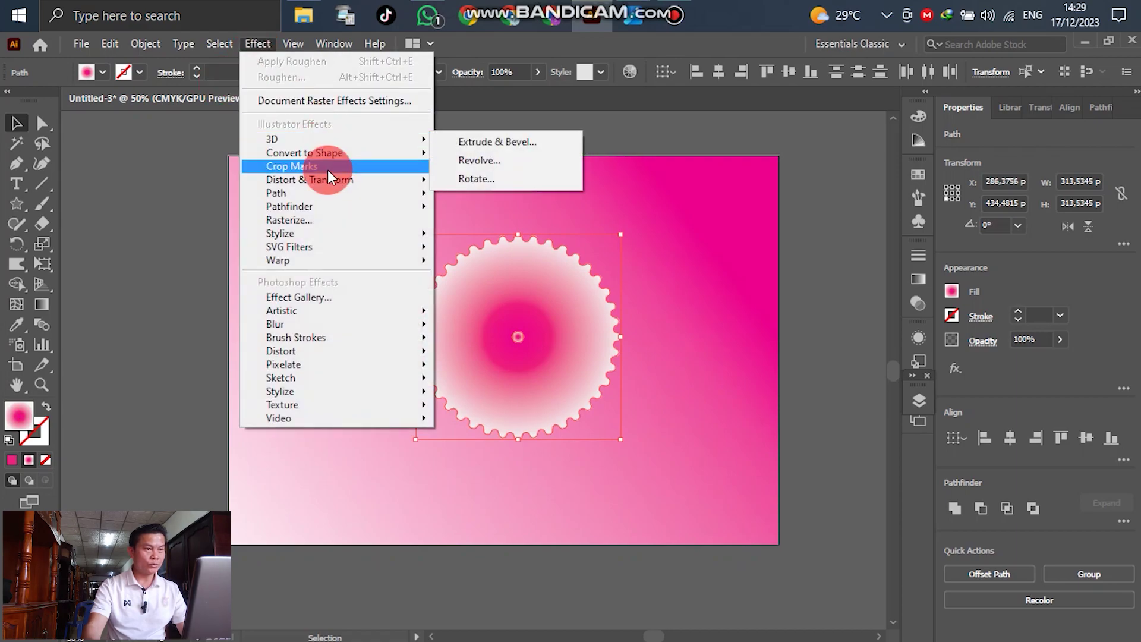
pyautogui.moveTo(325, 180)
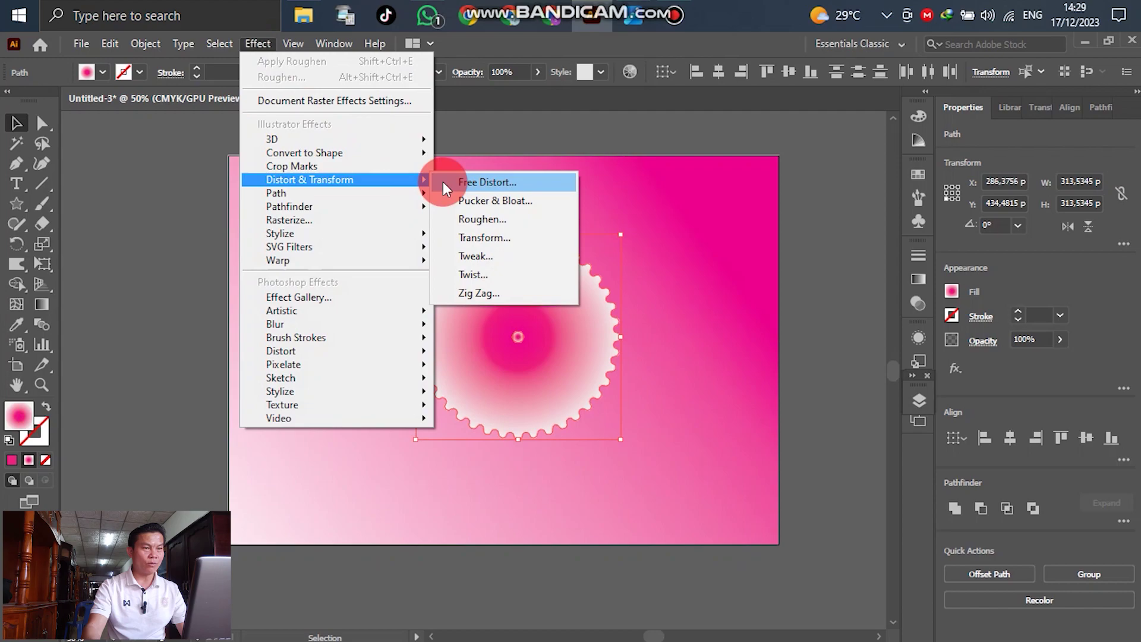
pyautogui.click(508, 205)
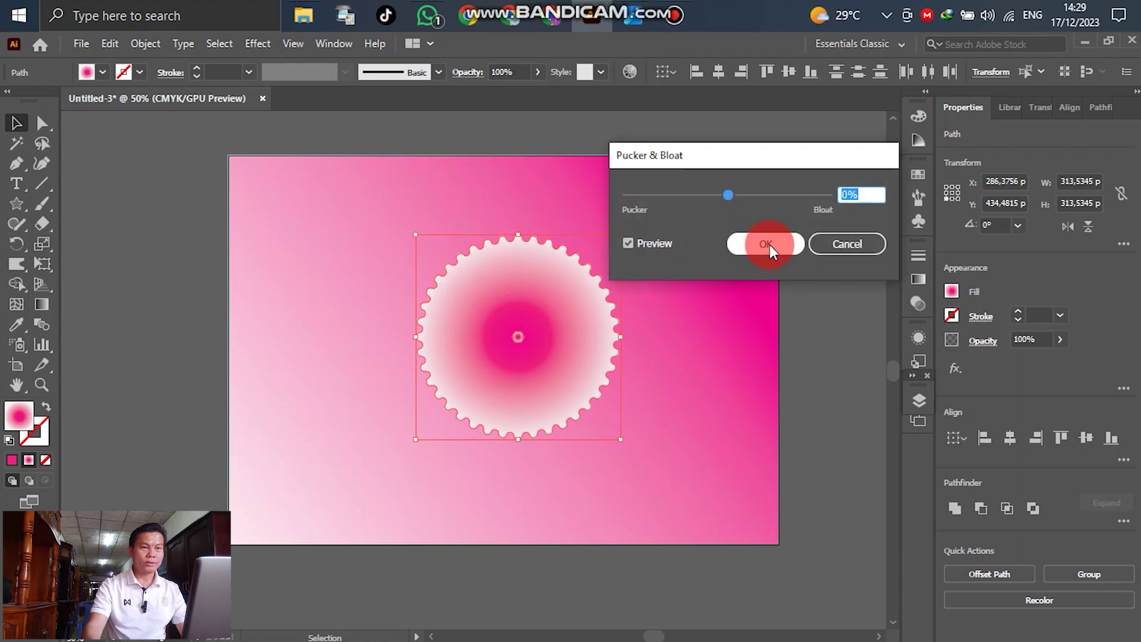
pyautogui.moveTo(724, 196); pyautogui.dragTo(709, 198)
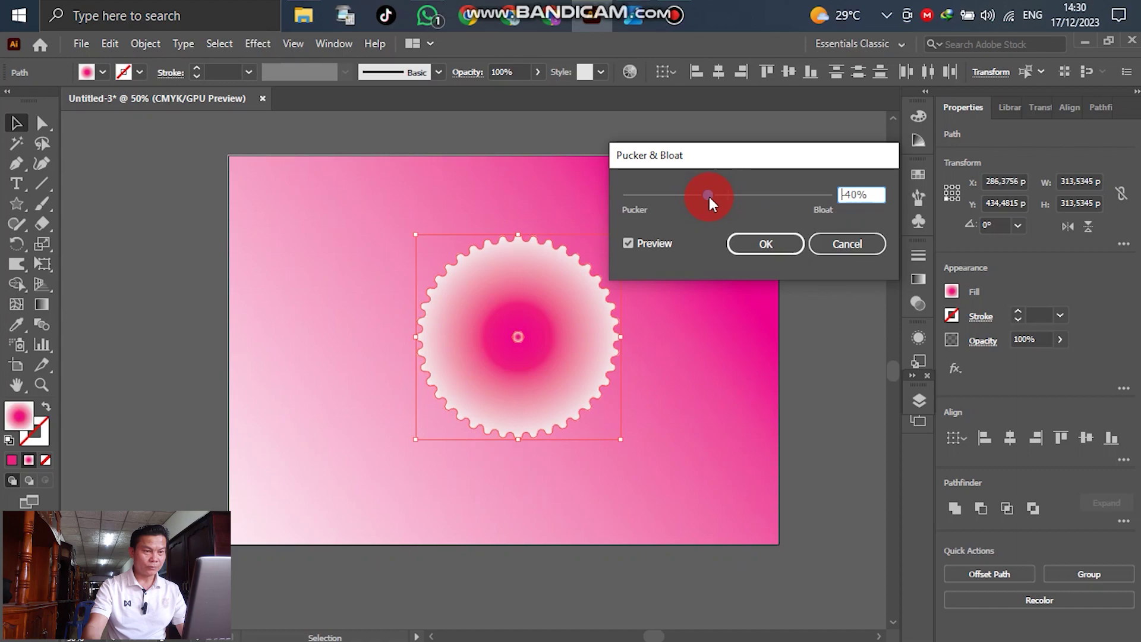
pyautogui.moveTo(708, 197); pyautogui.dragTo(719, 200)
pyautogui.click(855, 195)
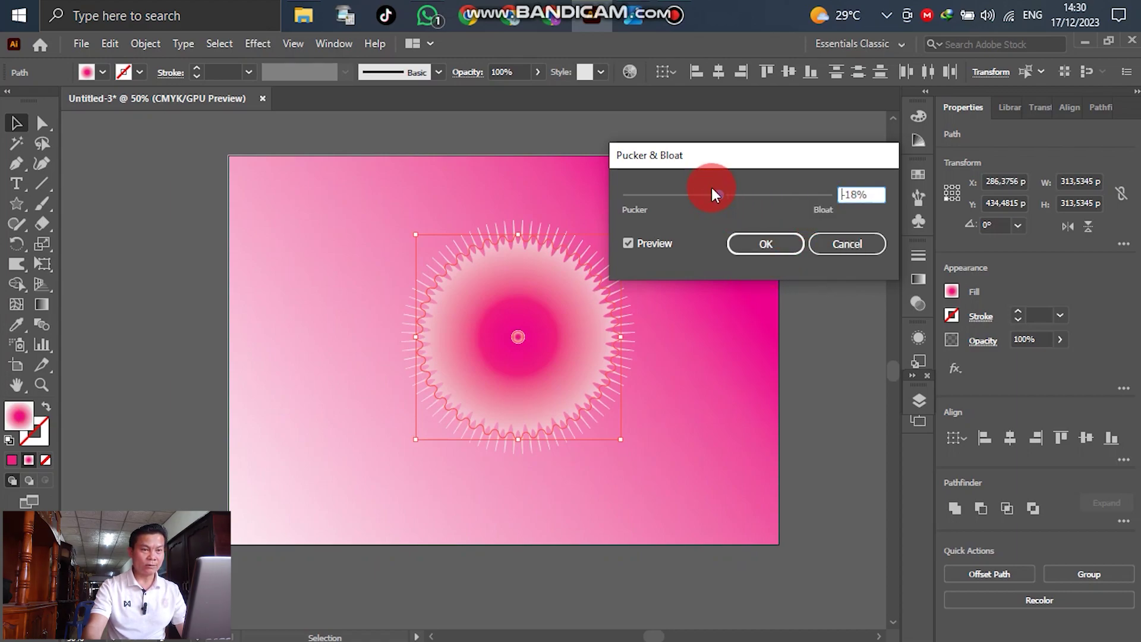
pyautogui.moveTo(721, 200); pyautogui.dragTo(715, 200)
pyautogui.click(772, 245)
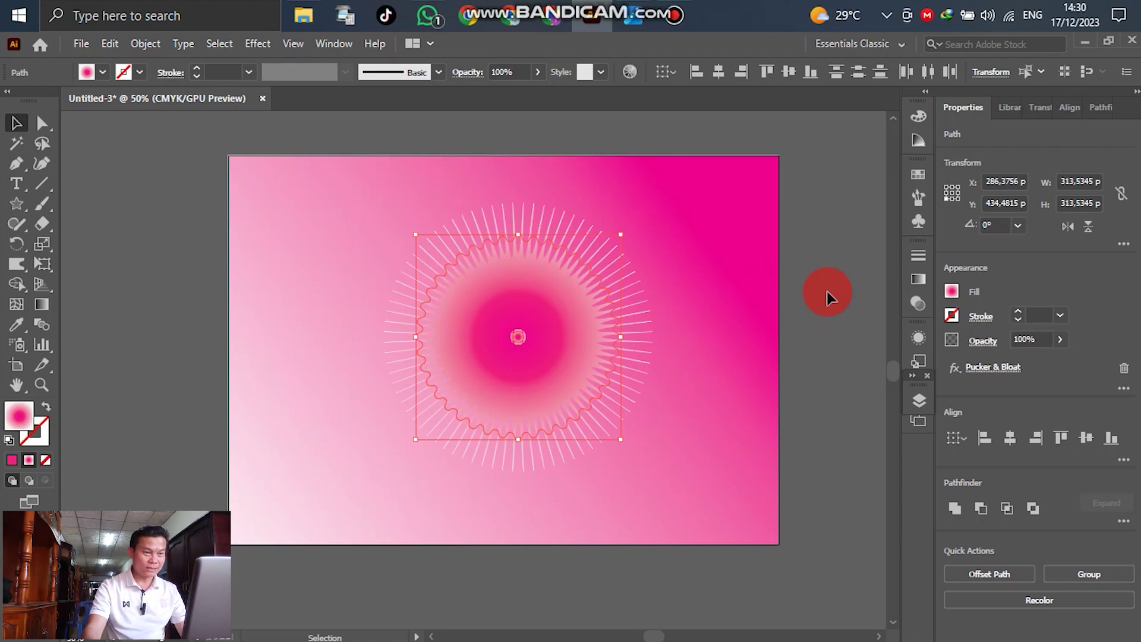
pyautogui.click(829, 297)
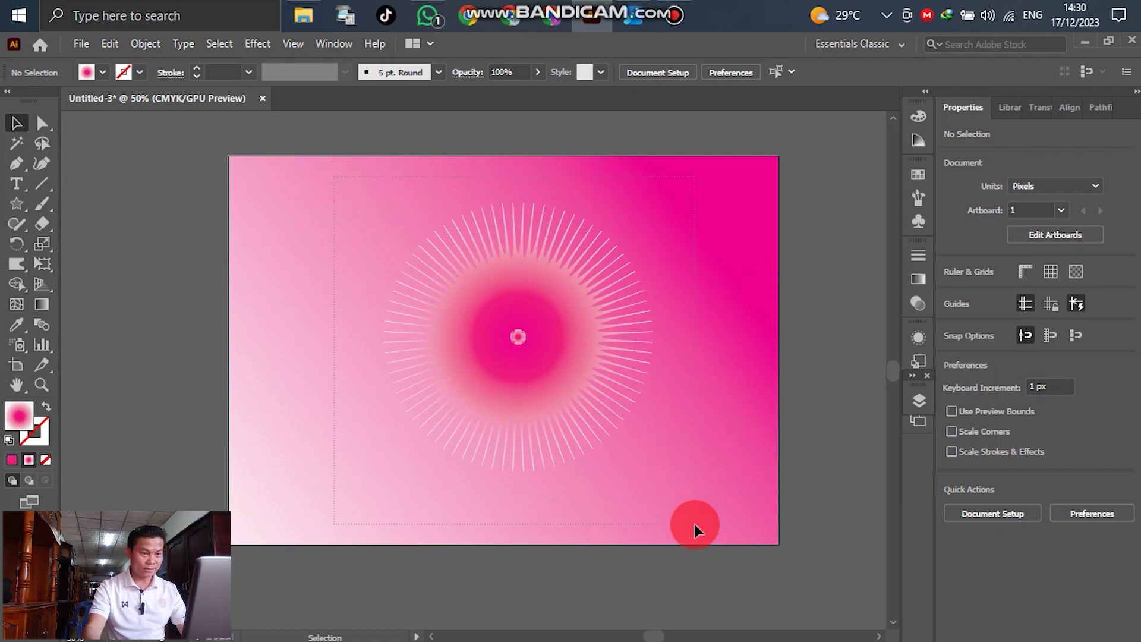
pyautogui.hotkey('ctrl', 'a')
pyautogui.click(256, 45)
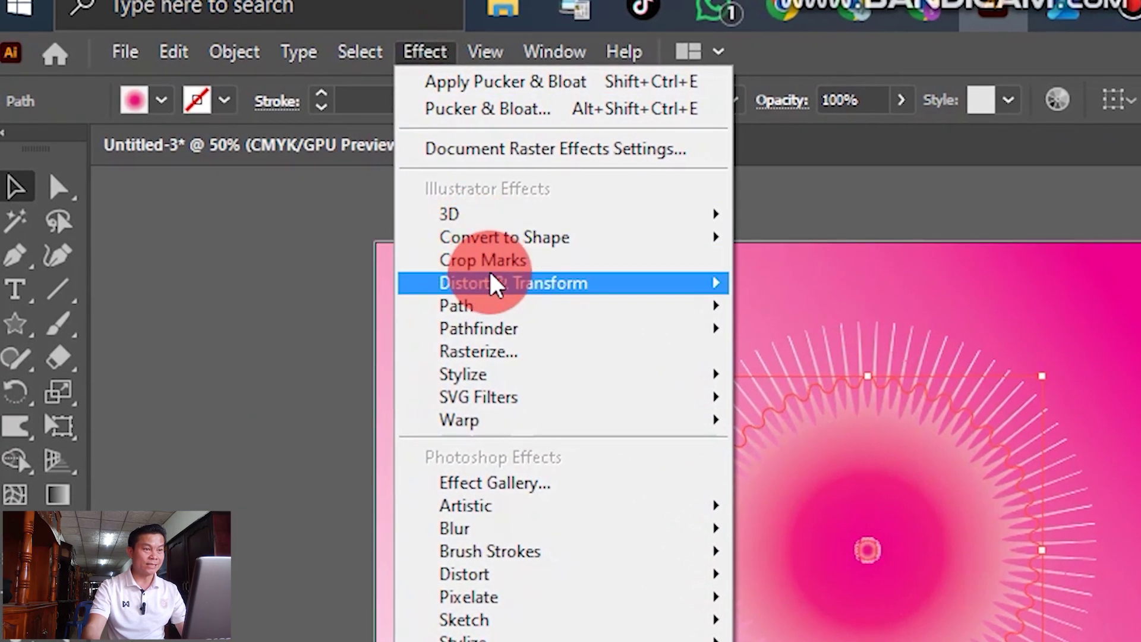
pyautogui.moveTo(494, 284)
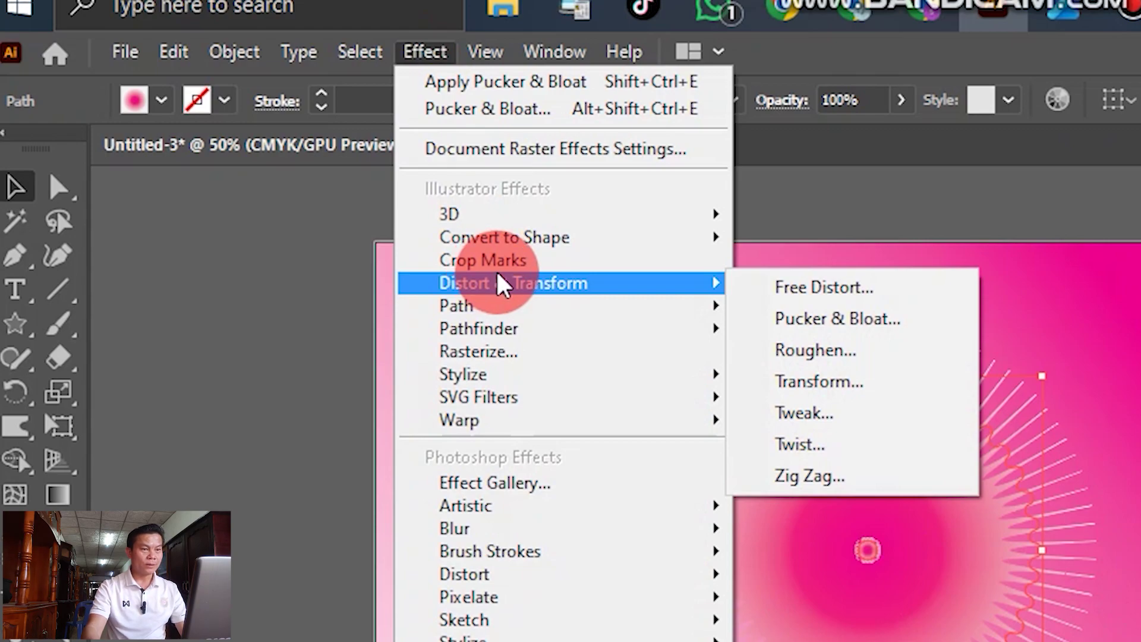
pyautogui.click(1045, 366)
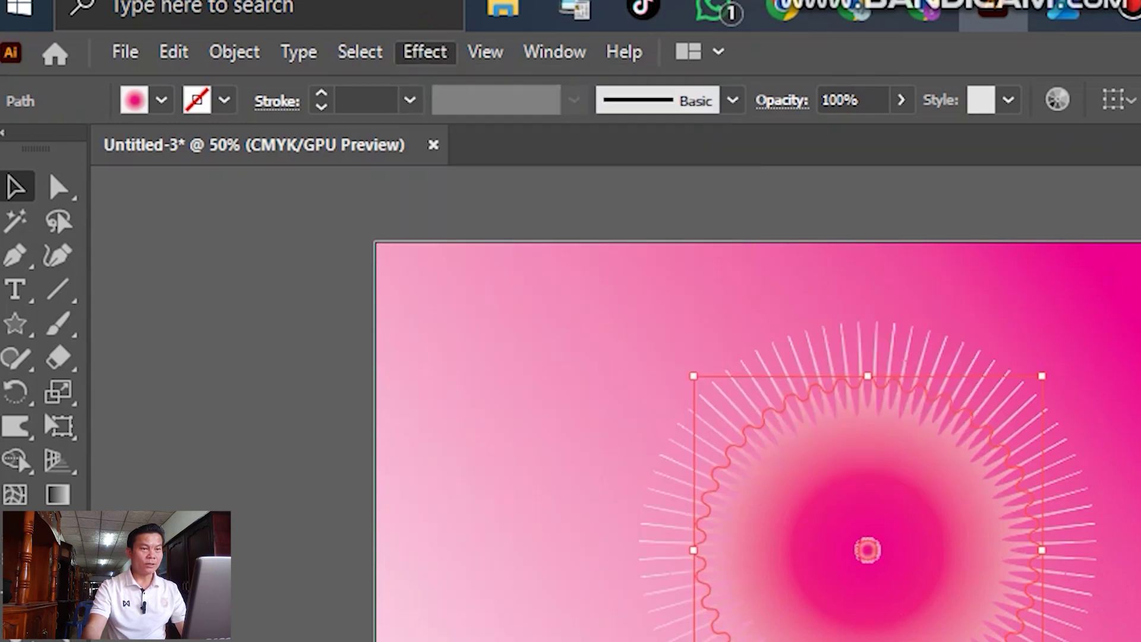
pyautogui.click(611, 311)
pyautogui.click(732, 426)
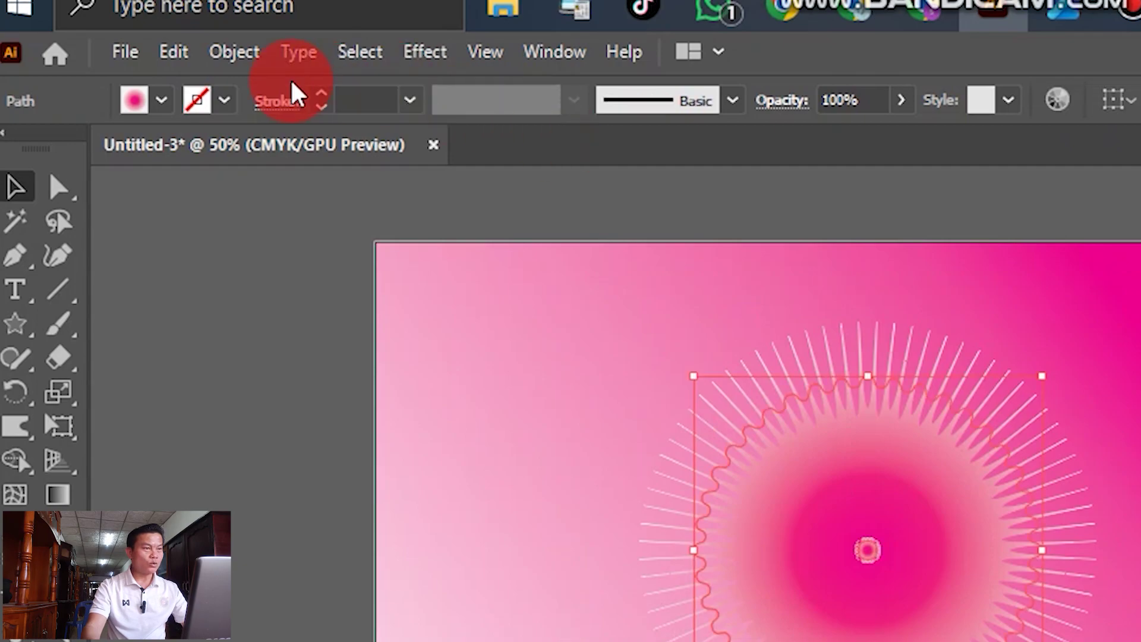
# Step: Make a blend between the large and small puckered discs
pyautogui.click(234, 53)
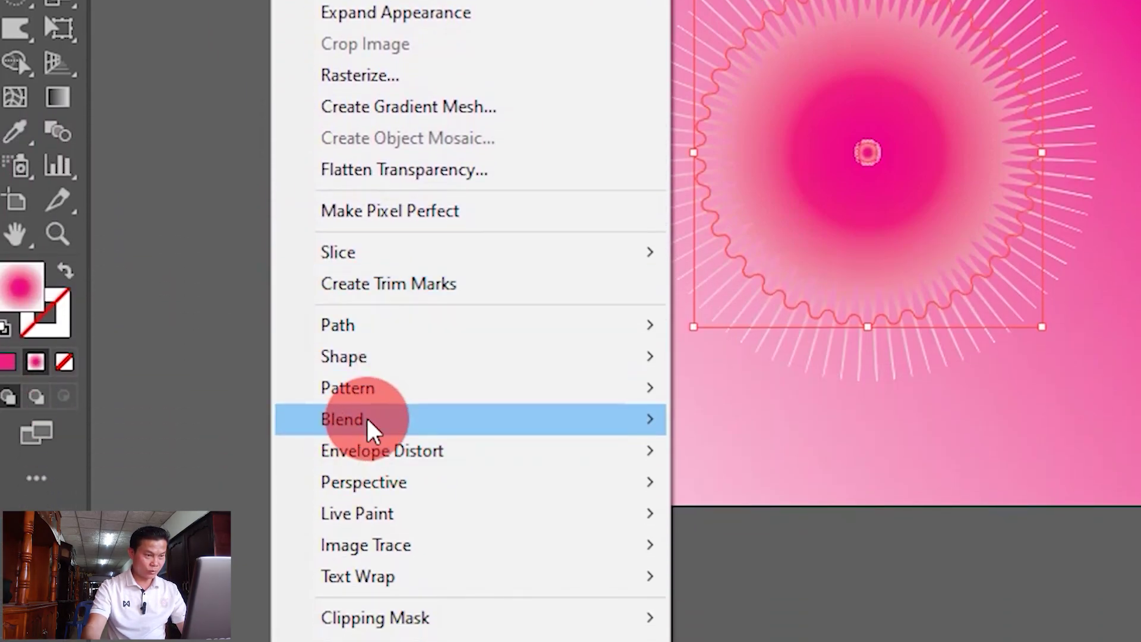
pyautogui.moveTo(366, 416)
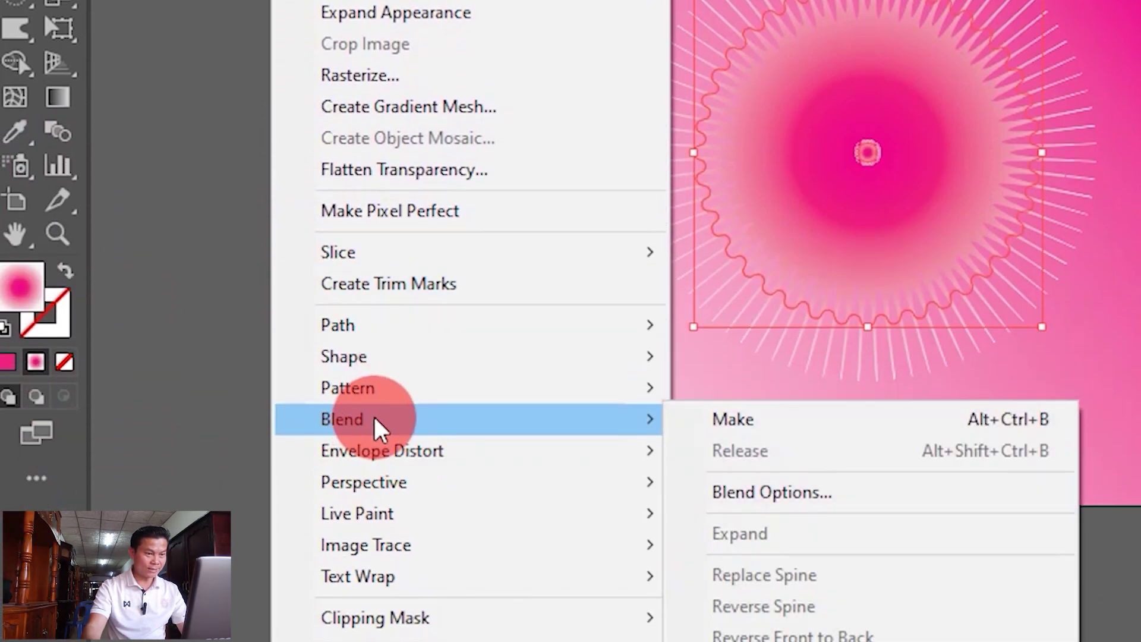
pyautogui.click(733, 419)
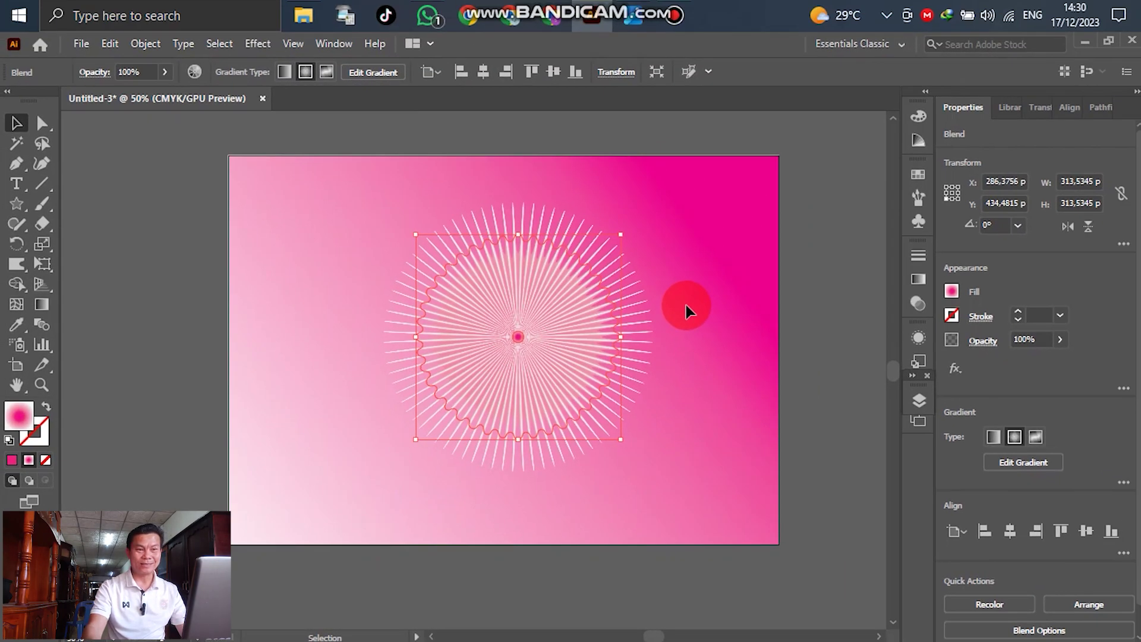
pyautogui.click(686, 307)
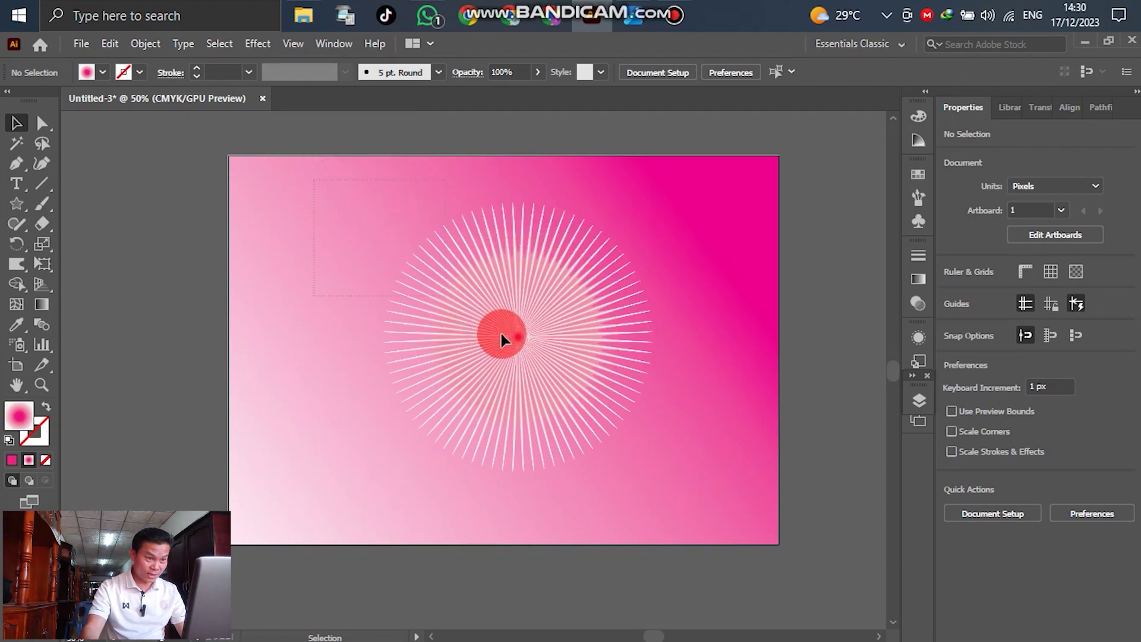
# Step: Apply a Roughen effect to the blend with size 13% Relative, detail 0/in and Smooth points
pyautogui.hotkey('ctrl', 'a')
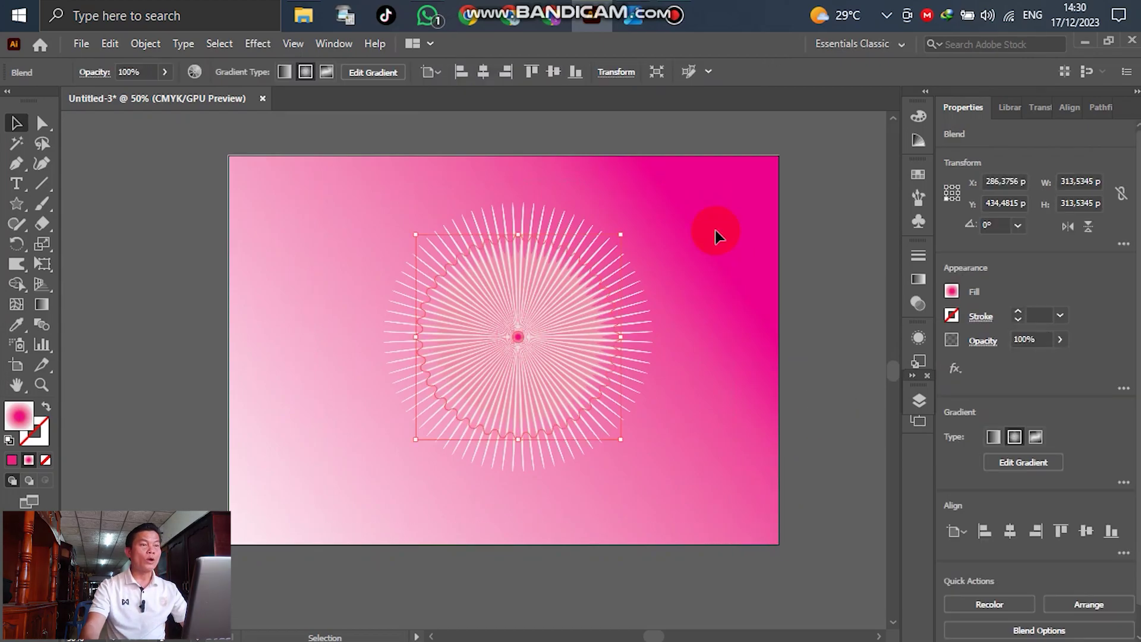
pyautogui.click(252, 44)
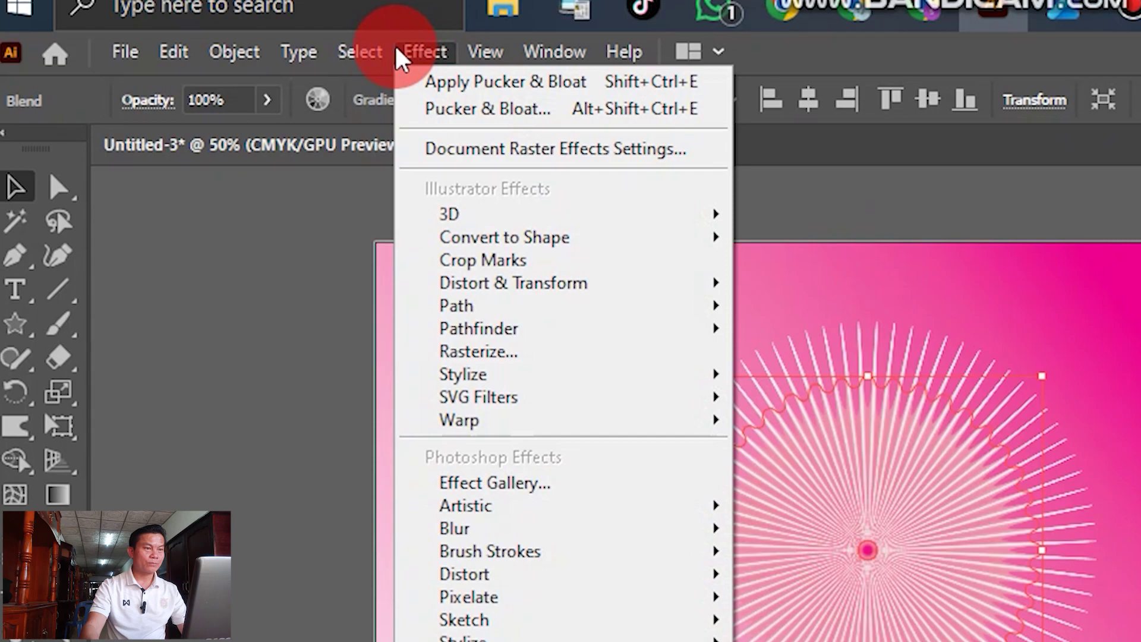
pyautogui.moveTo(544, 284)
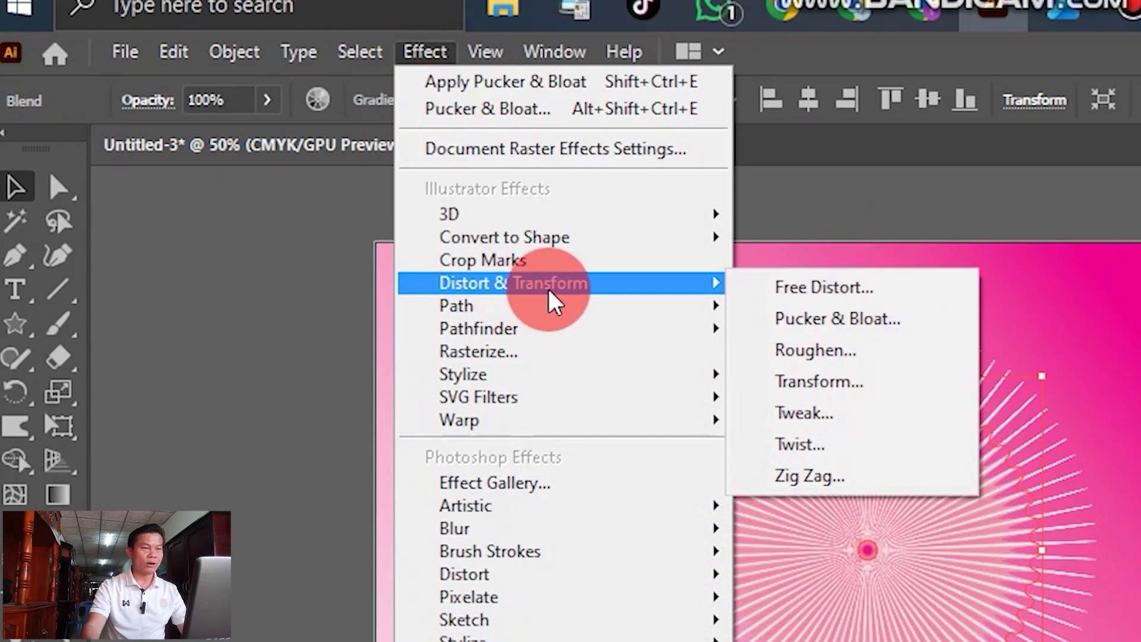
pyautogui.click(840, 351)
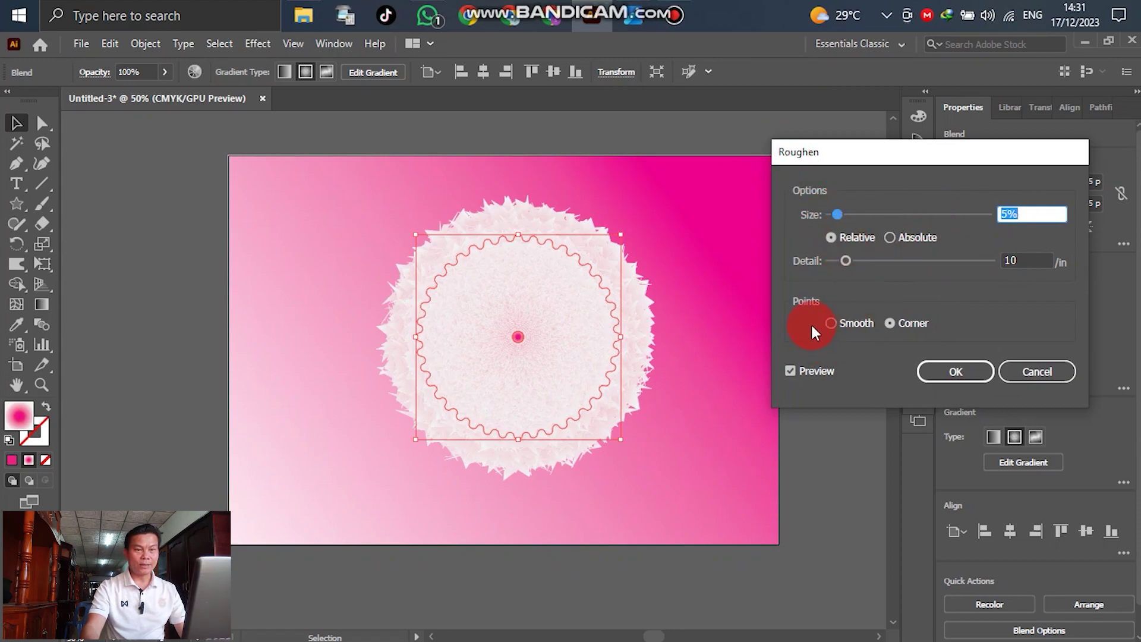
pyautogui.click(830, 324)
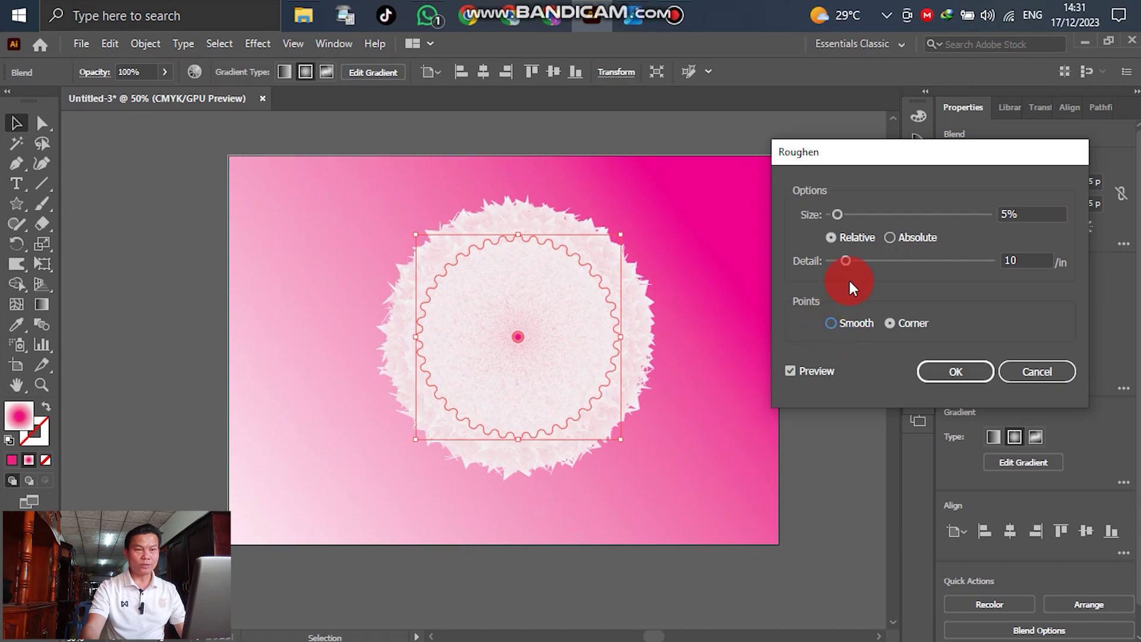
pyautogui.moveTo(846, 259); pyautogui.dragTo(807, 293)
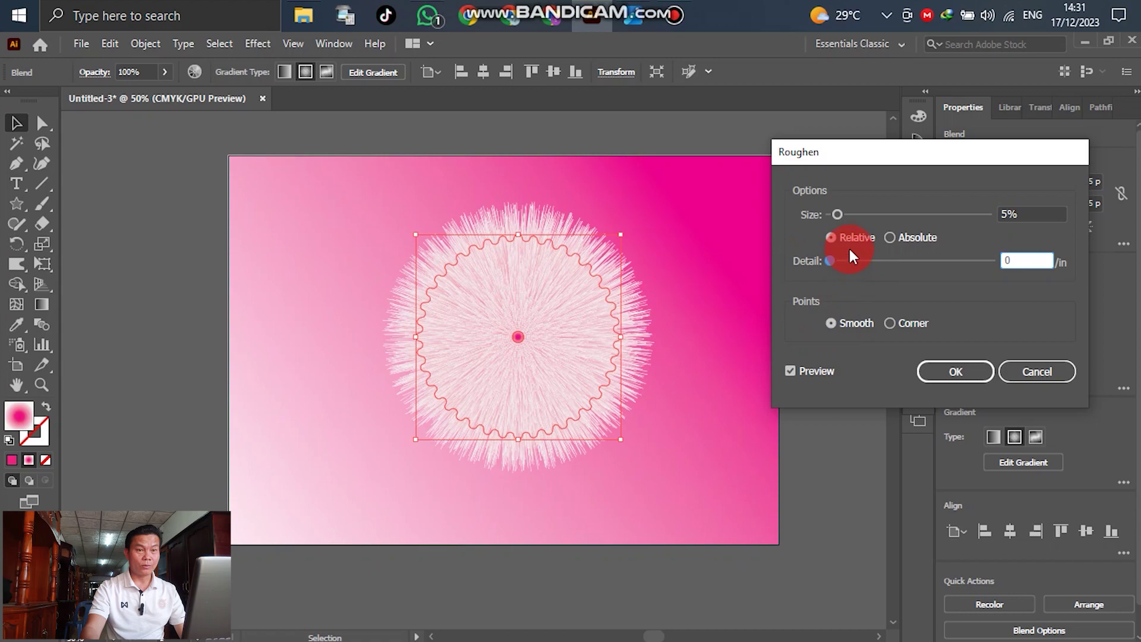
pyautogui.moveTo(835, 213); pyautogui.dragTo(853, 214)
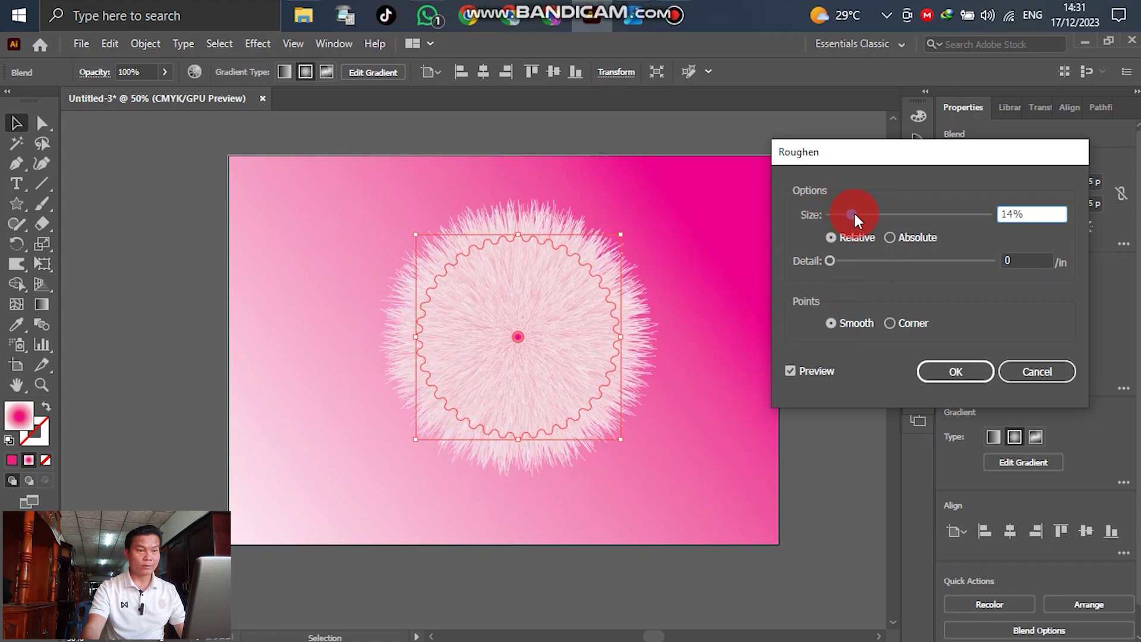
pyautogui.moveTo(853, 215); pyautogui.dragTo(848, 215)
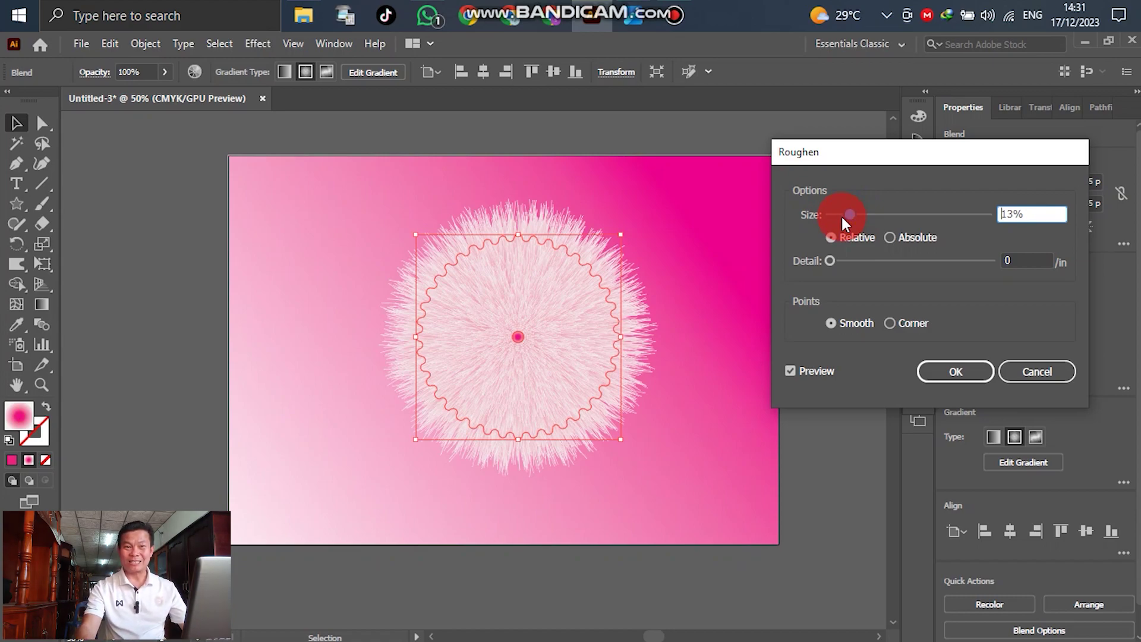
pyautogui.moveTo(1063, 213); pyautogui.dragTo(1010, 215)
pyautogui.click(830, 238)
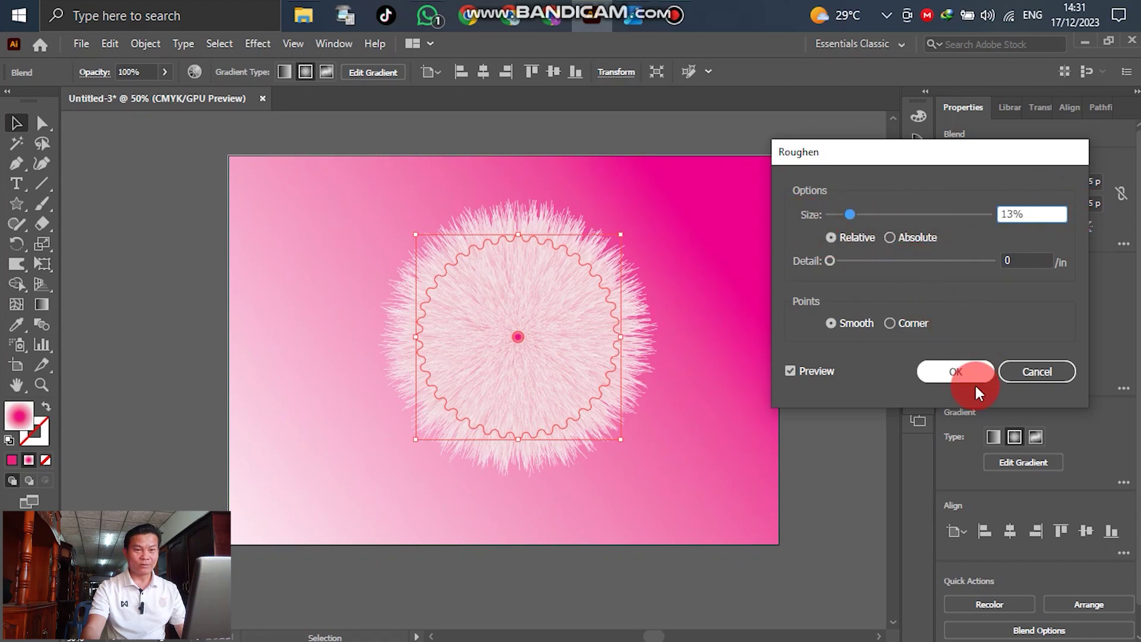
pyautogui.click(958, 369)
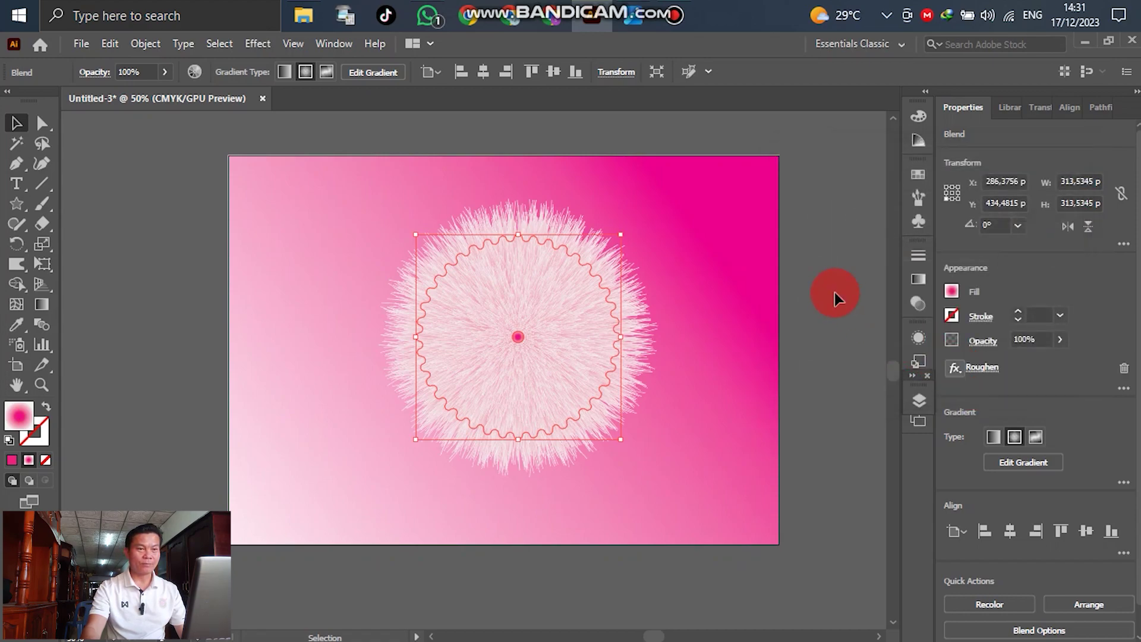
pyautogui.click(833, 288)
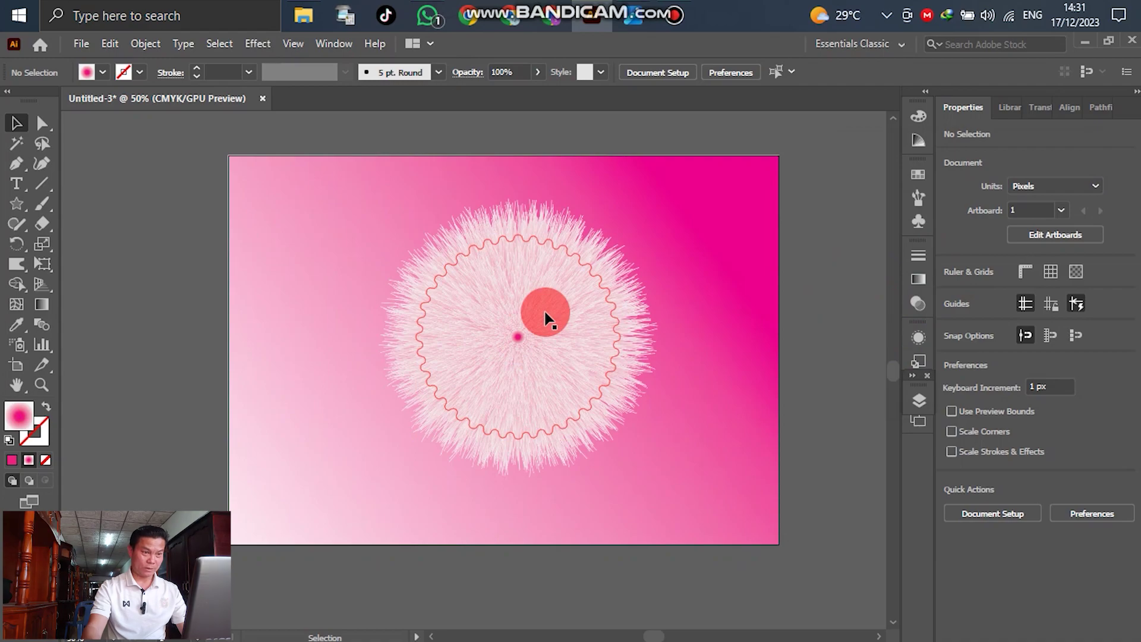
pyautogui.moveTo(544, 317); pyautogui.dragTo(536, 337)
pyautogui.rightClick(556, 426)
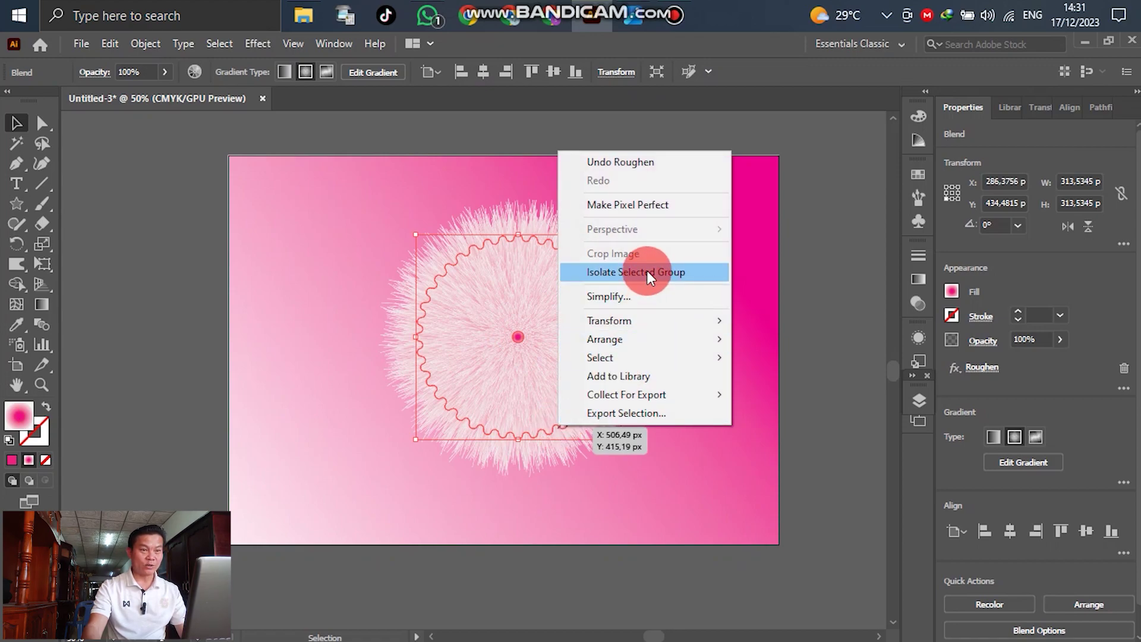
pyautogui.click(646, 271)
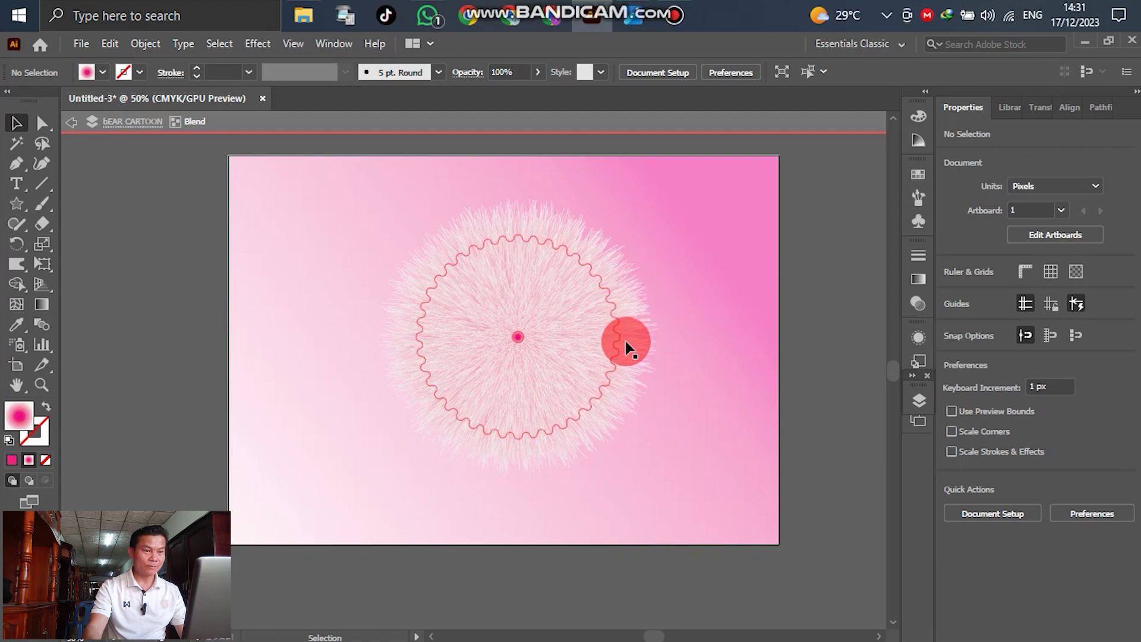
pyautogui.doubleClick(741, 241)
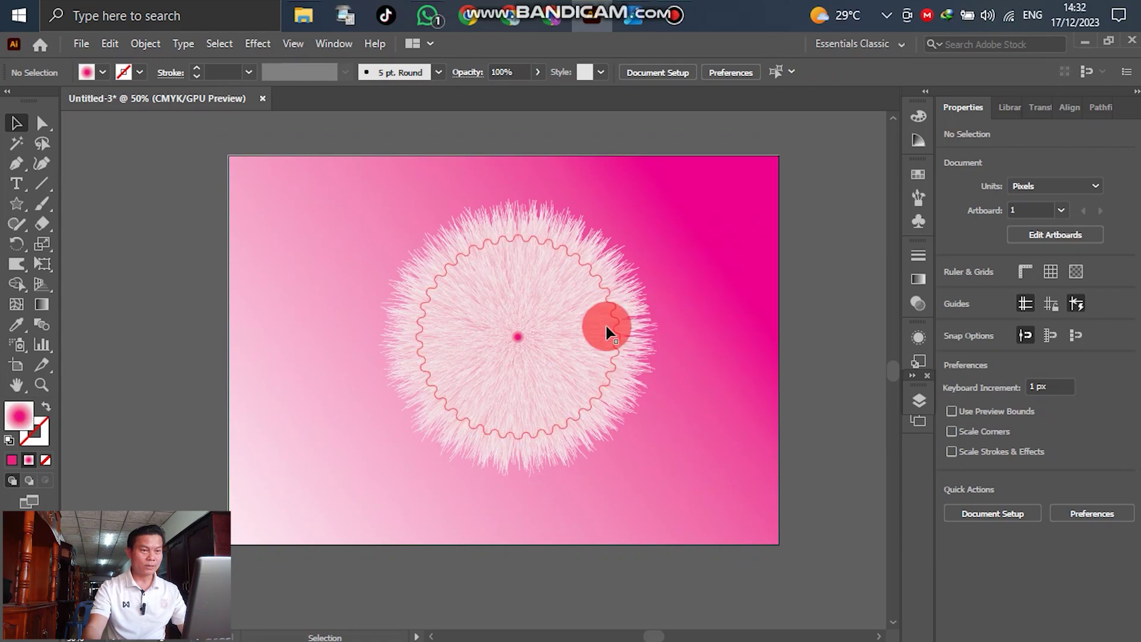
# Step: Isolate the fur blend and move its small centre disc straight down to the fur ball's lower edge, then leave isolation
pyautogui.doubleClick(657, 351)
pyautogui.moveTo(523, 353); pyautogui.dragTo(518, 343)
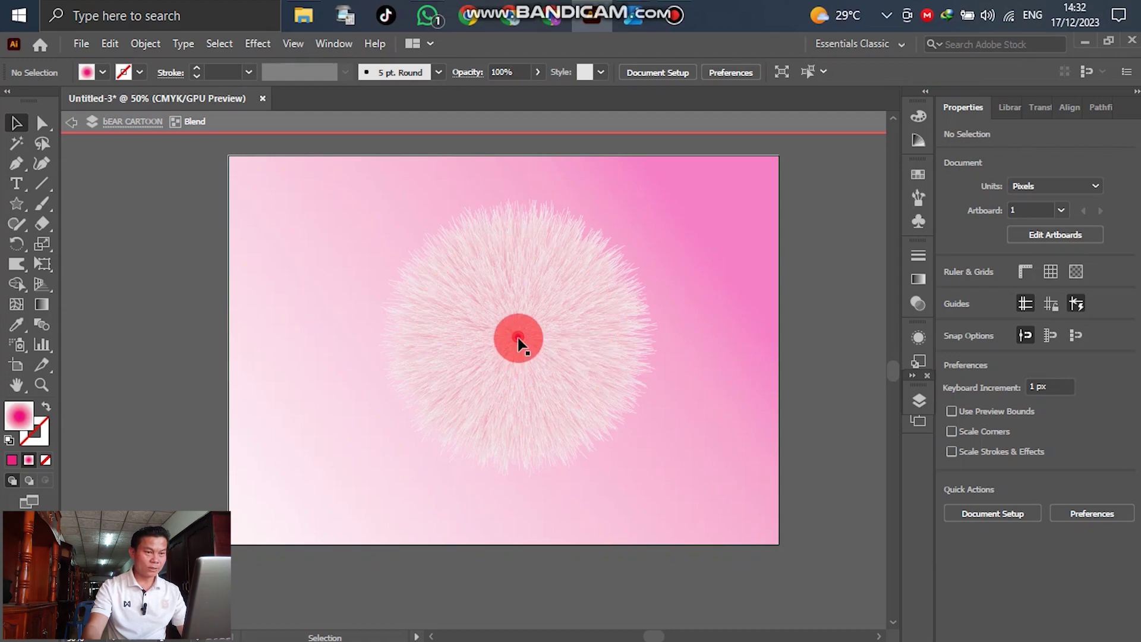
pyautogui.moveTo(518, 337); pyautogui.dragTo(528, 473)
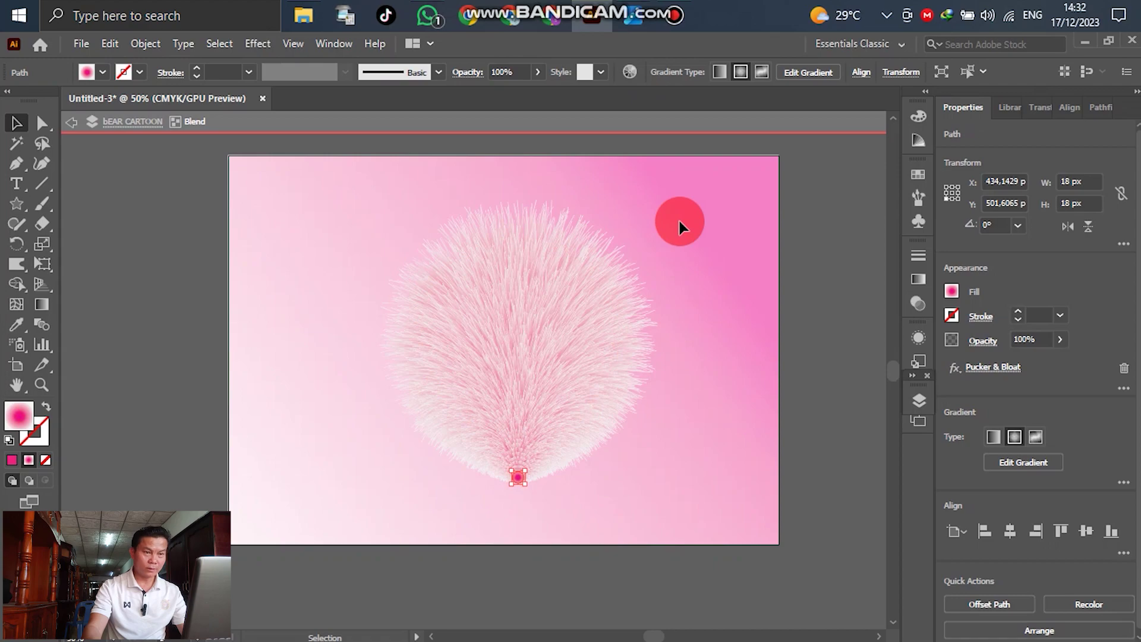
pyautogui.doubleClick(699, 275)
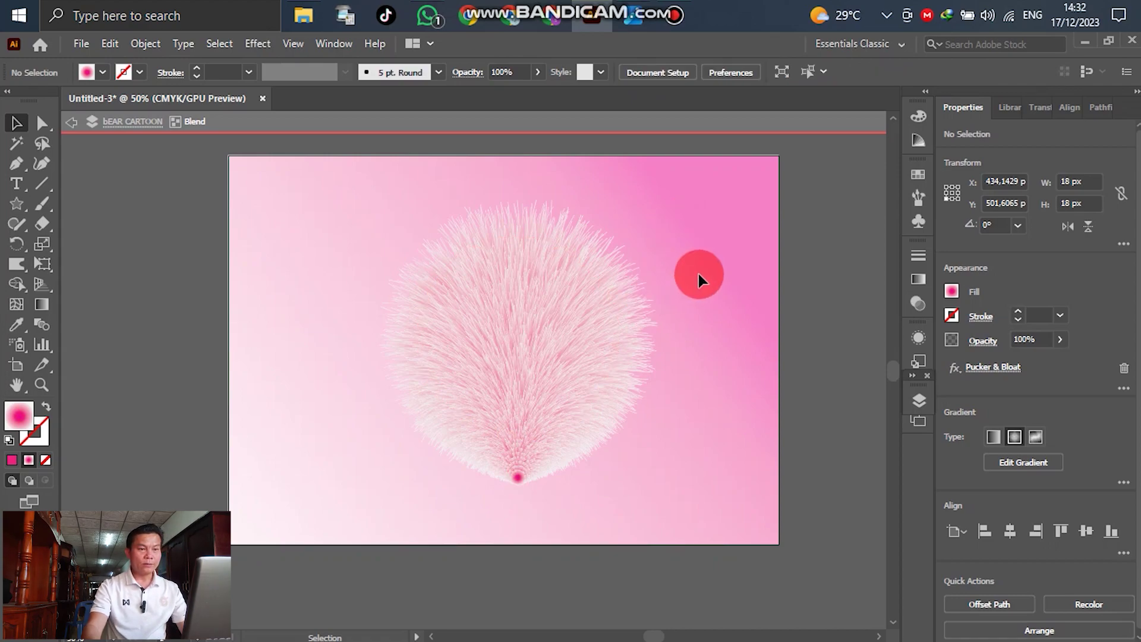
# Step: Scale the fur blend down to about 256 × 349 px in the artboard's right half and copy it
pyautogui.click(500, 348)
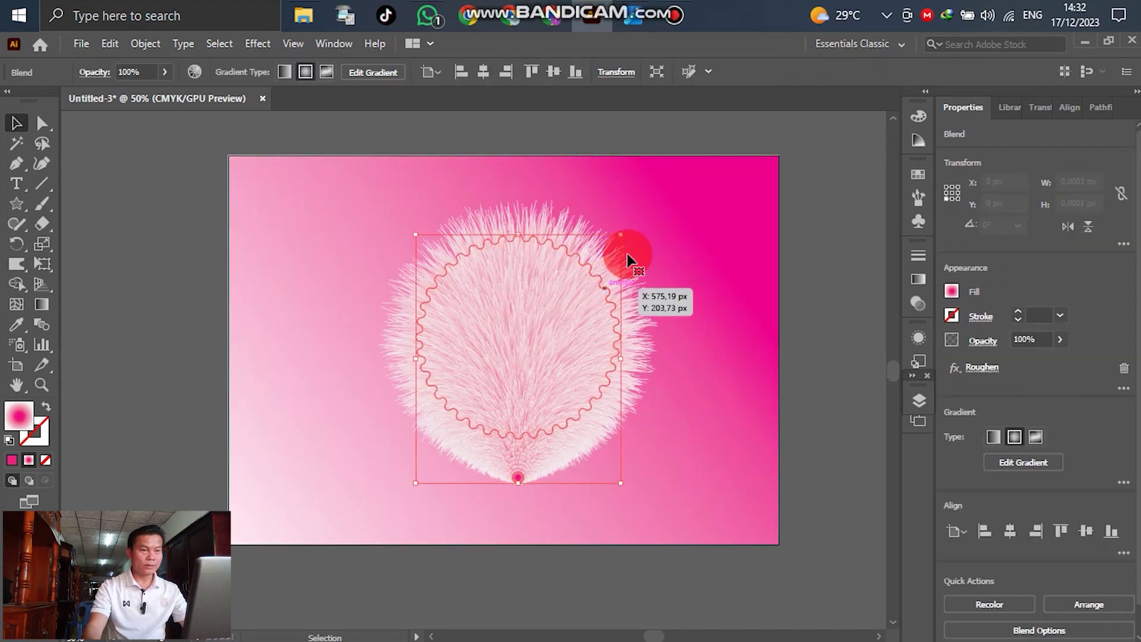
pyautogui.moveTo(622, 237); pyautogui.dragTo(589, 267)
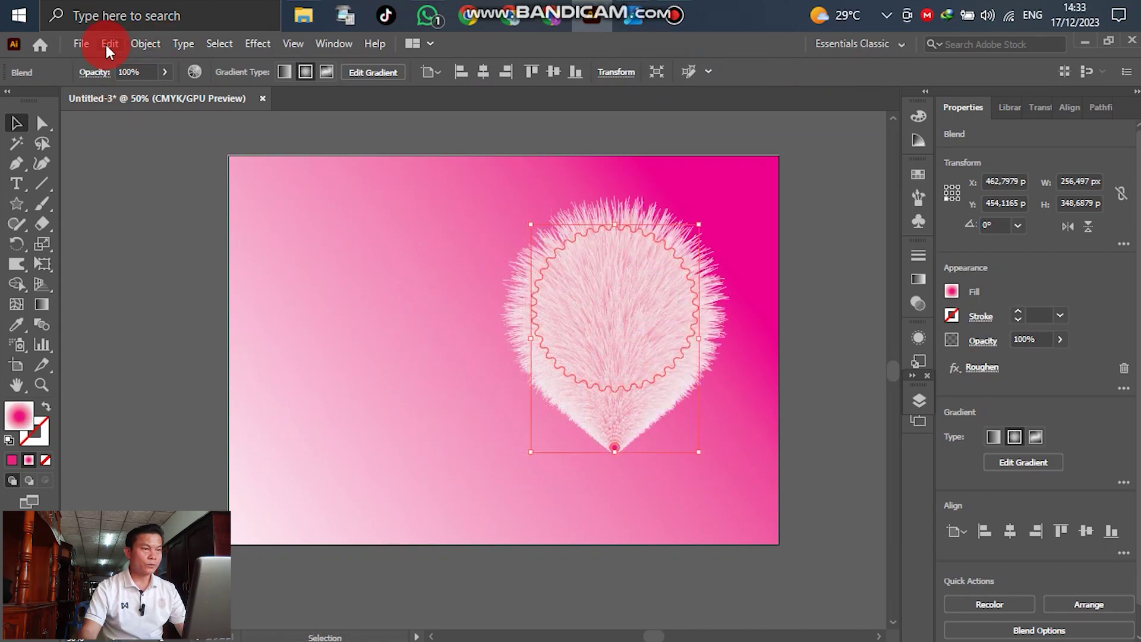
pyautogui.click(107, 45)
pyautogui.click(138, 126)
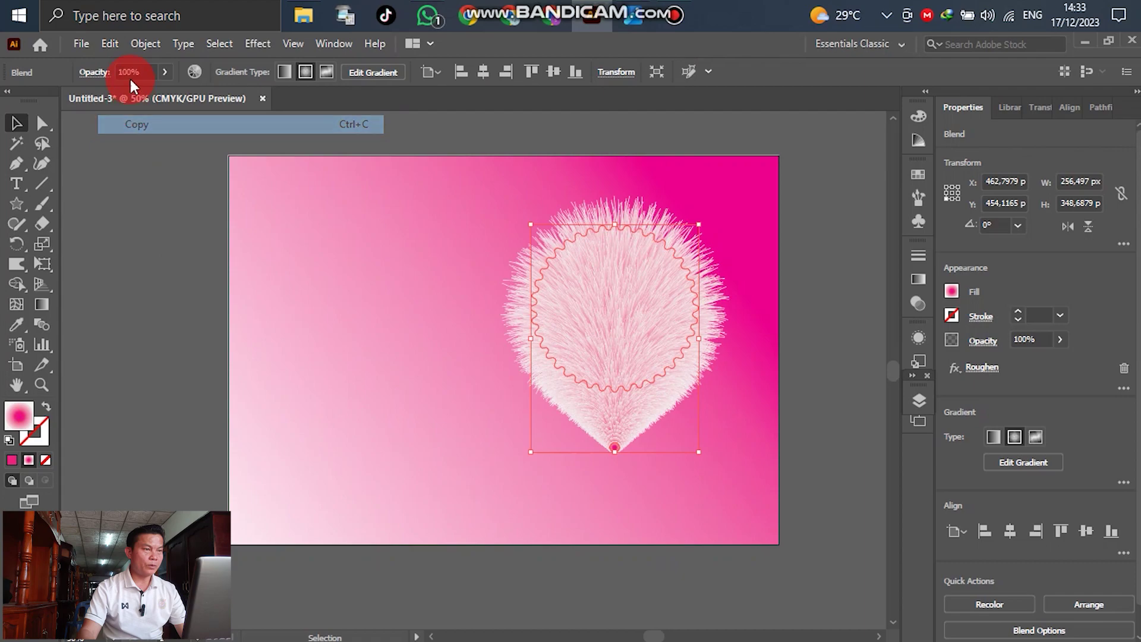
# Step: Paste a copy of the fur blend behind the original and scale it down to about 139 × 157 px beside the head
pyautogui.click(109, 44)
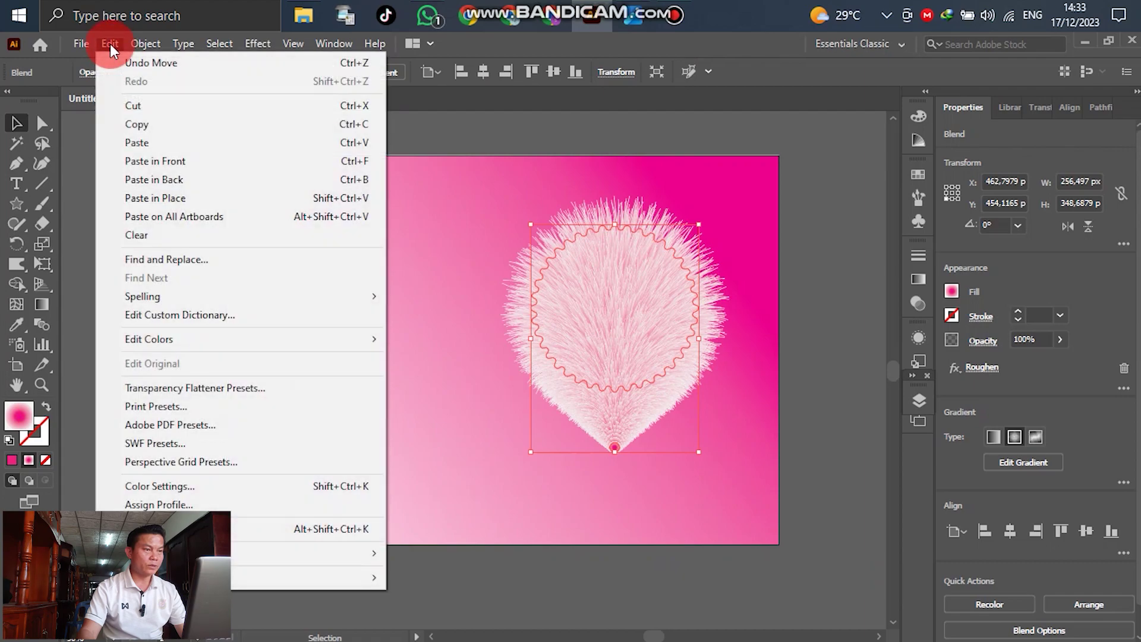
pyautogui.click(148, 182)
pyautogui.moveTo(621, 341); pyautogui.dragTo(468, 307)
pyautogui.moveTo(552, 416); pyautogui.dragTo(509, 350)
pyautogui.click(458, 276)
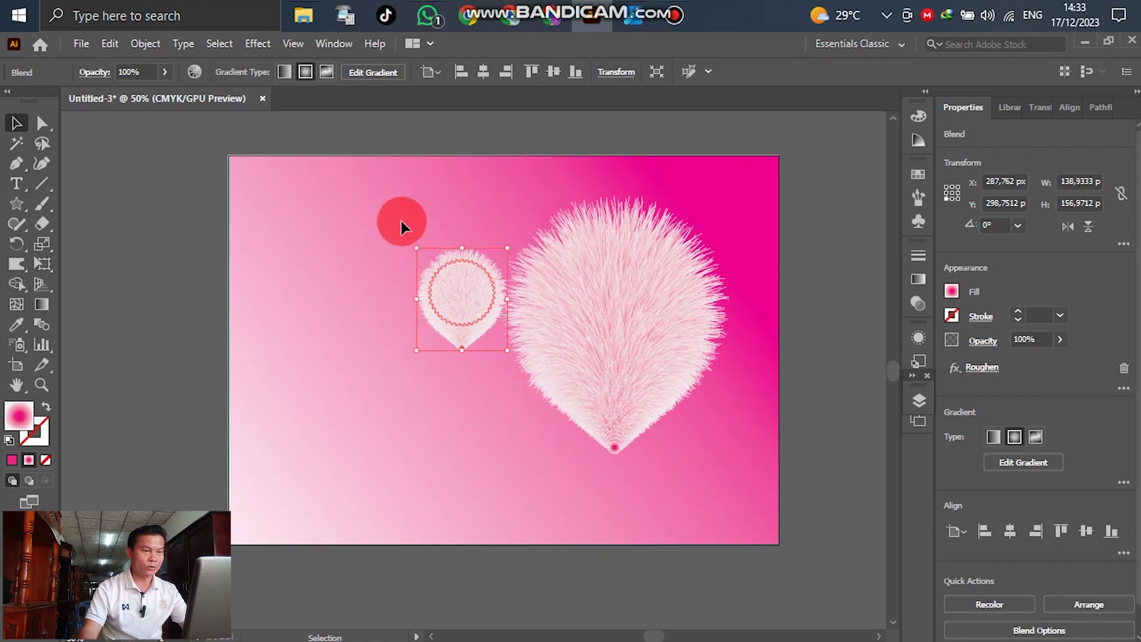
# Step: Rotate the small fur blend about 45.7° and move it onto the head's upper-left edge as an ear
pyautogui.moveTo(409, 244); pyautogui.dragTo(376, 285)
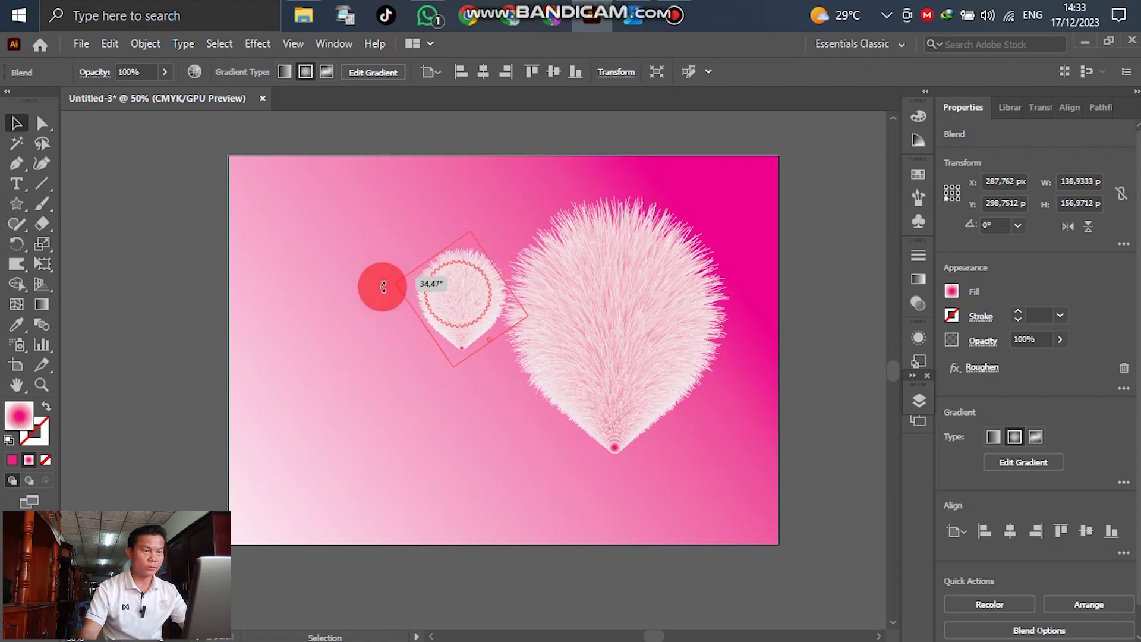
pyautogui.moveTo(470, 299); pyautogui.dragTo(545, 235)
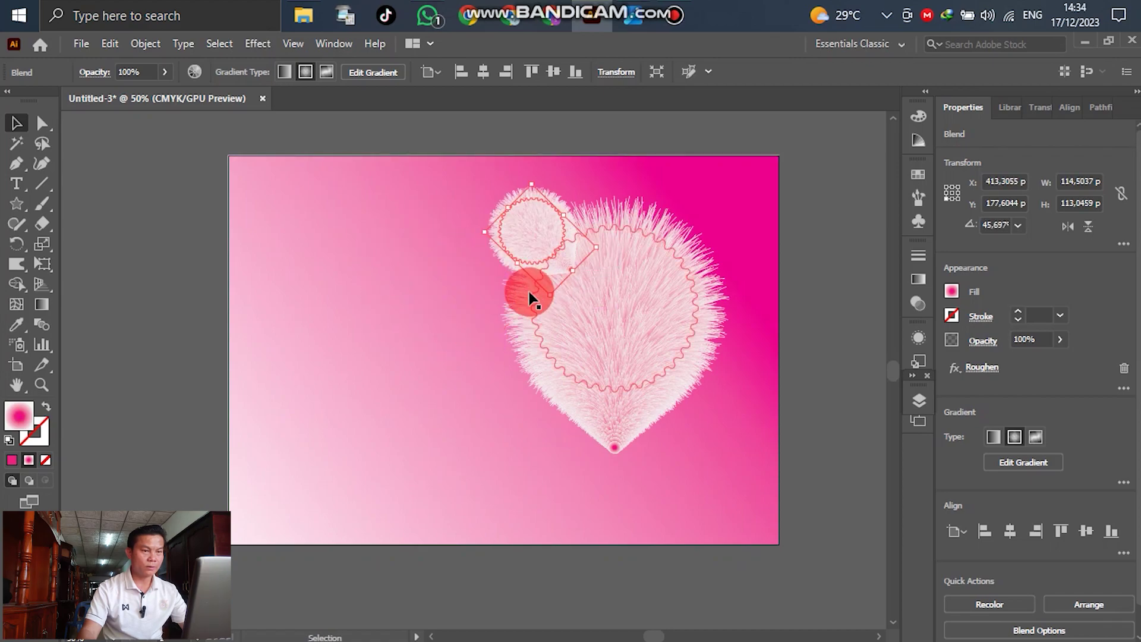
pyautogui.click(475, 237)
pyautogui.click(493, 239)
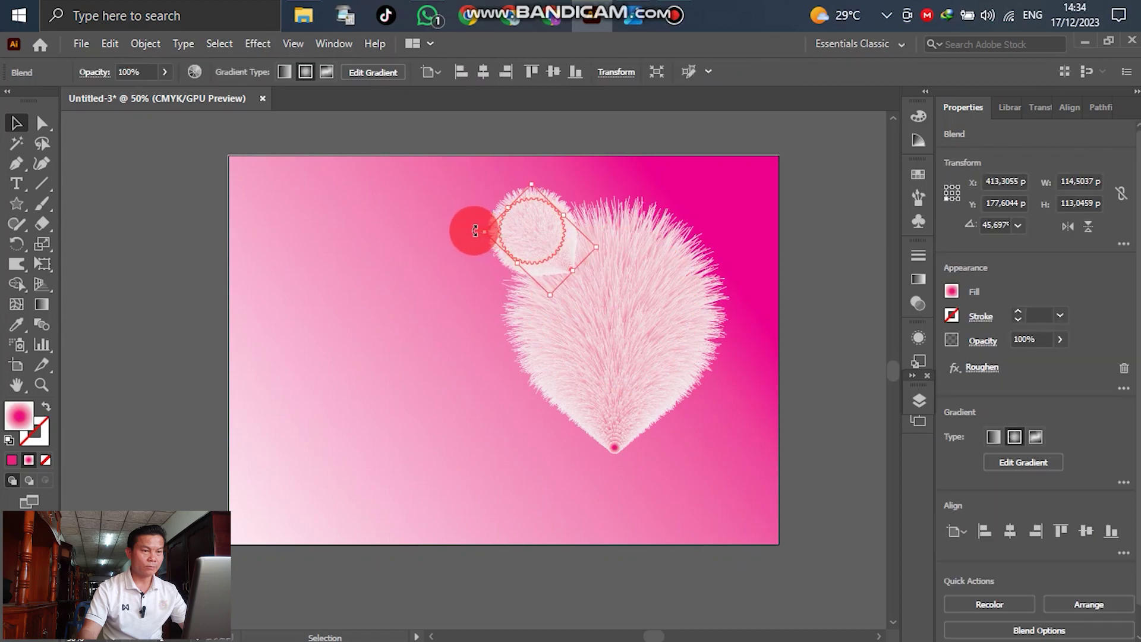
# Step: Enlarge the ear to about 191 × 188 px against the head's upper-left side and send it to the back
pyautogui.moveTo(484, 234); pyautogui.dragTo(447, 229)
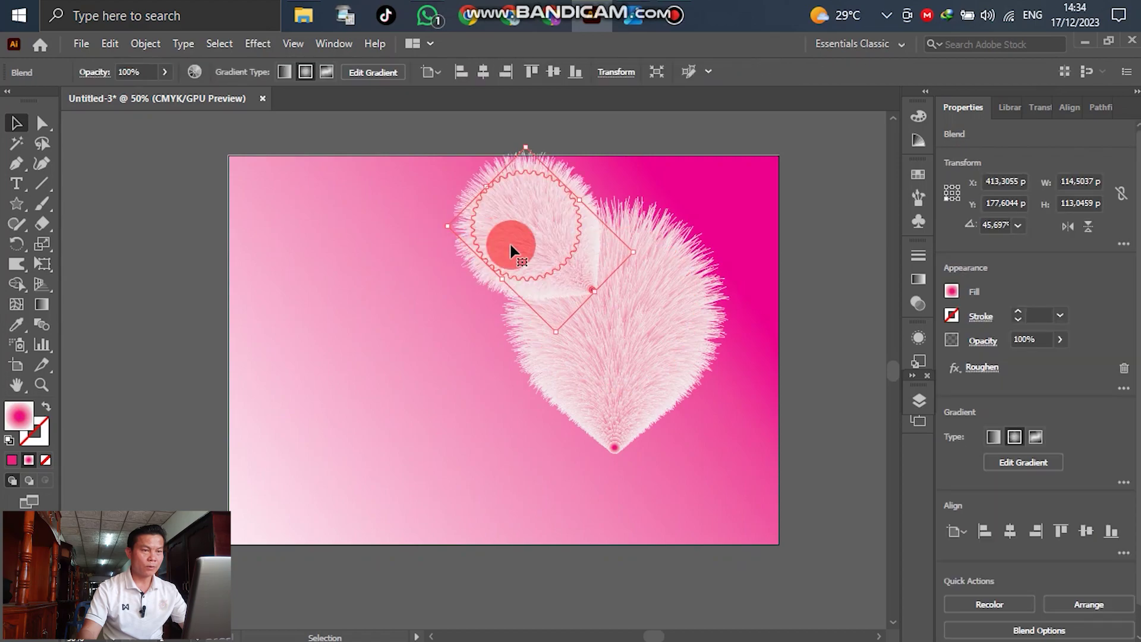
pyautogui.moveTo(522, 239)
pyautogui.mouseDown()
pyautogui.moveTo(566, 251)
pyautogui.moveTo(544, 243)
pyautogui.mouseUp()
pyautogui.rightClick(545, 243)
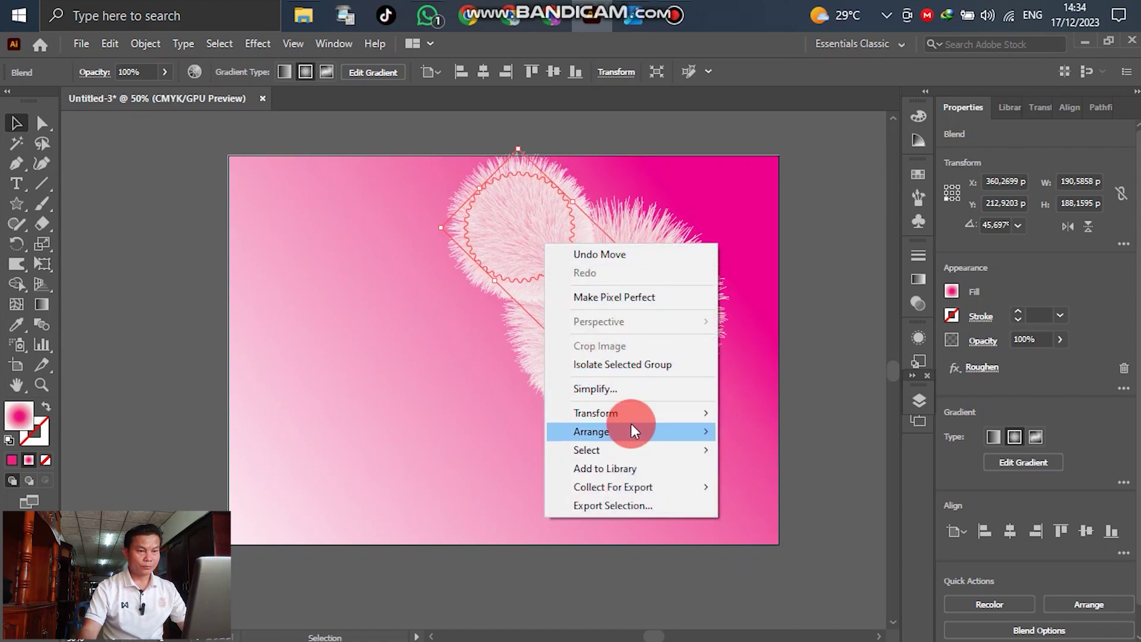
pyautogui.moveTo(625, 436)
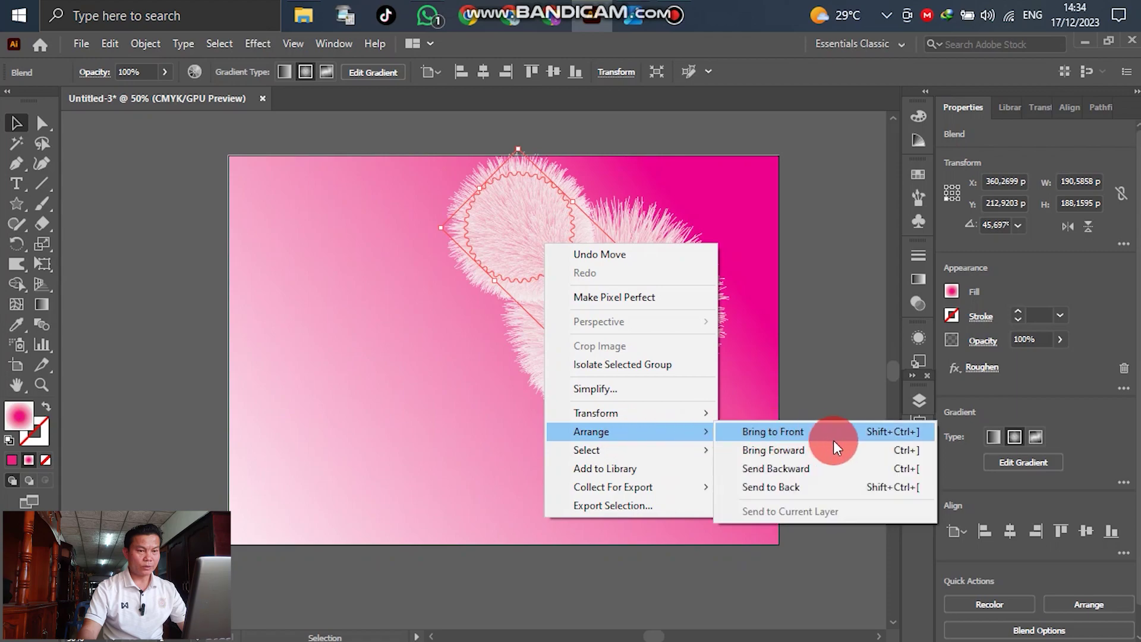
pyautogui.click(796, 494)
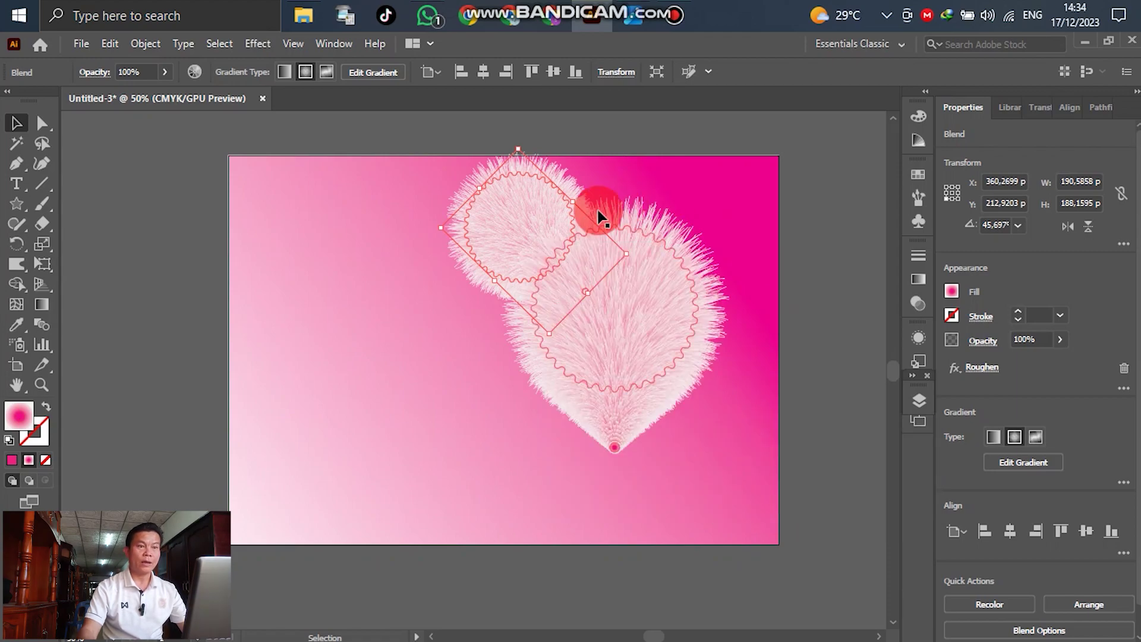
# Step: Create a reflected copy of the ear across the vertical axis
pyautogui.click(517, 217)
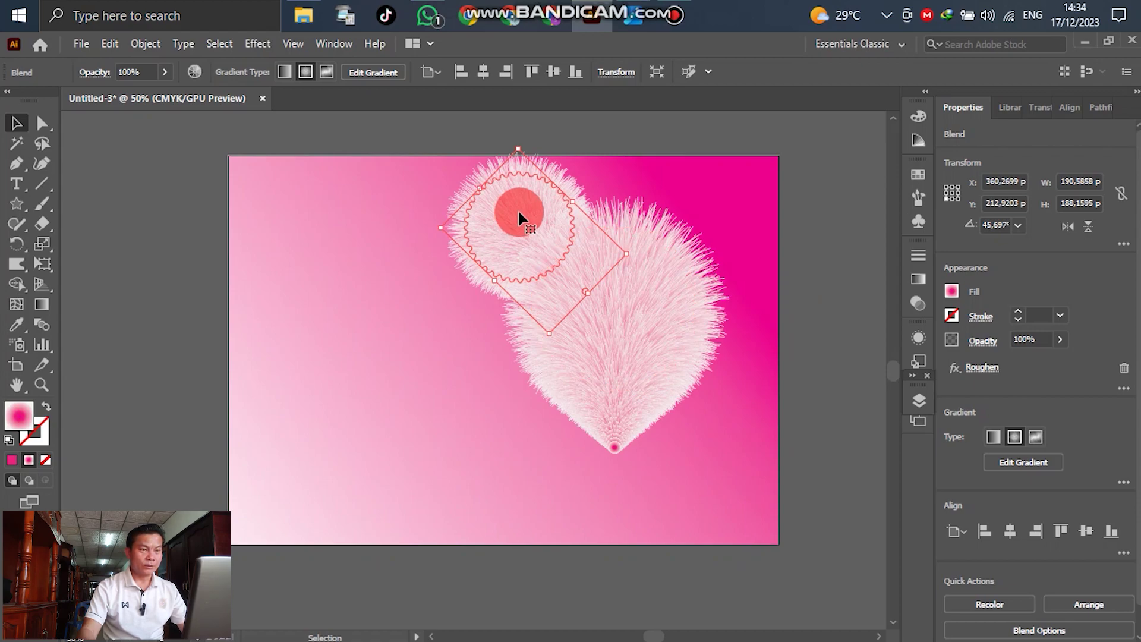
pyautogui.rightClick(519, 213)
pyautogui.moveTo(619, 381)
pyautogui.click(742, 446)
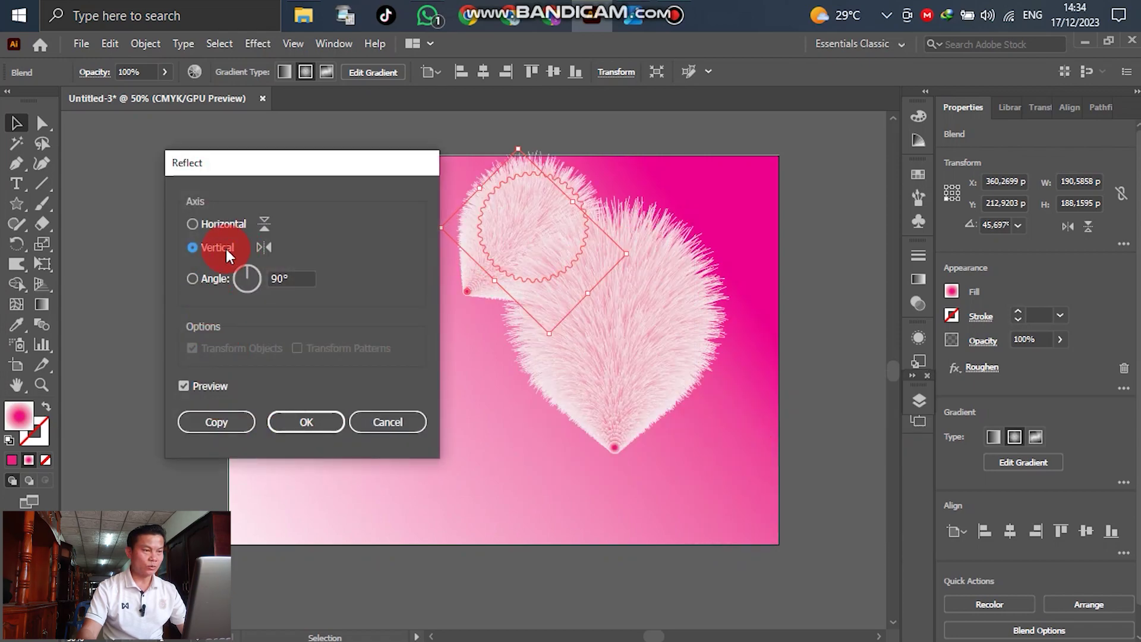
pyautogui.click(214, 421)
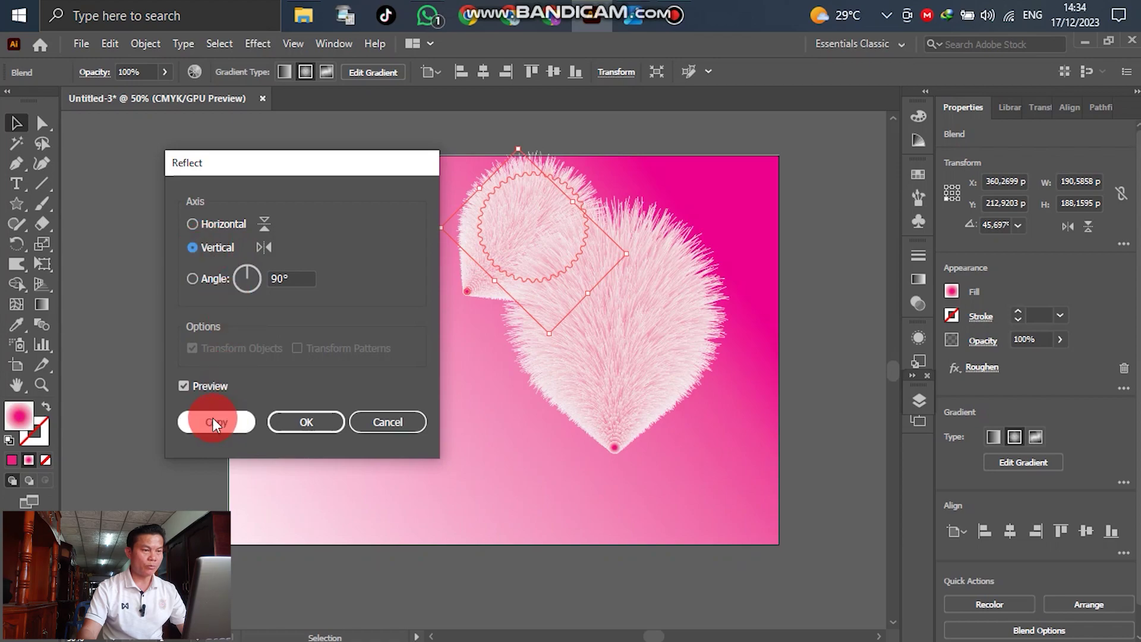
pyautogui.click(522, 299)
pyautogui.click(515, 243)
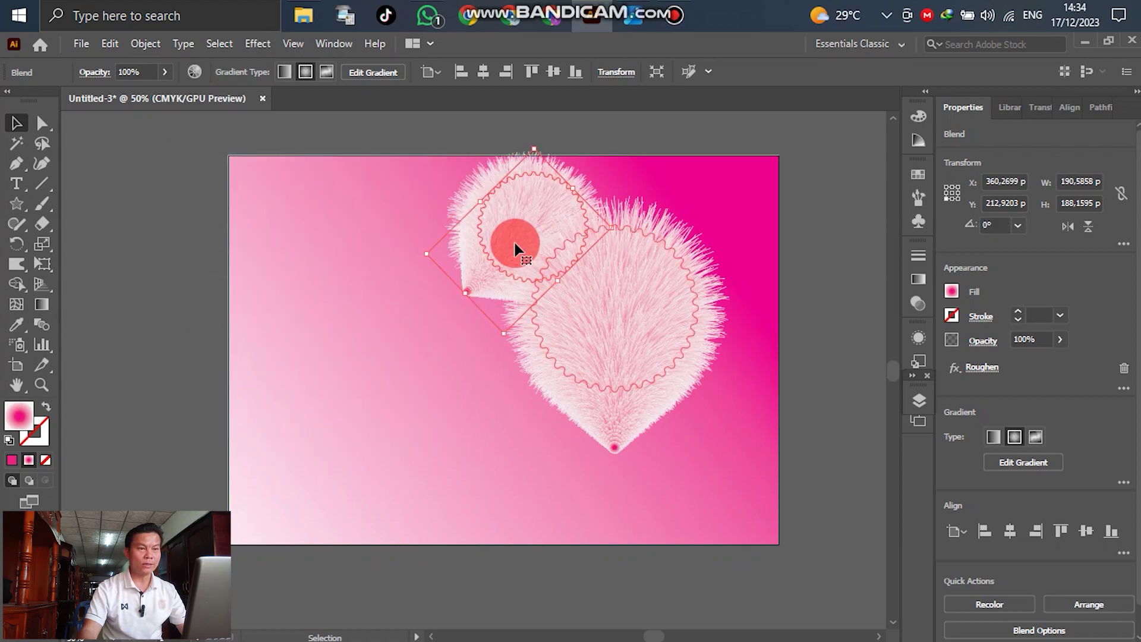
pyautogui.moveTo(516, 237); pyautogui.dragTo(558, 240)
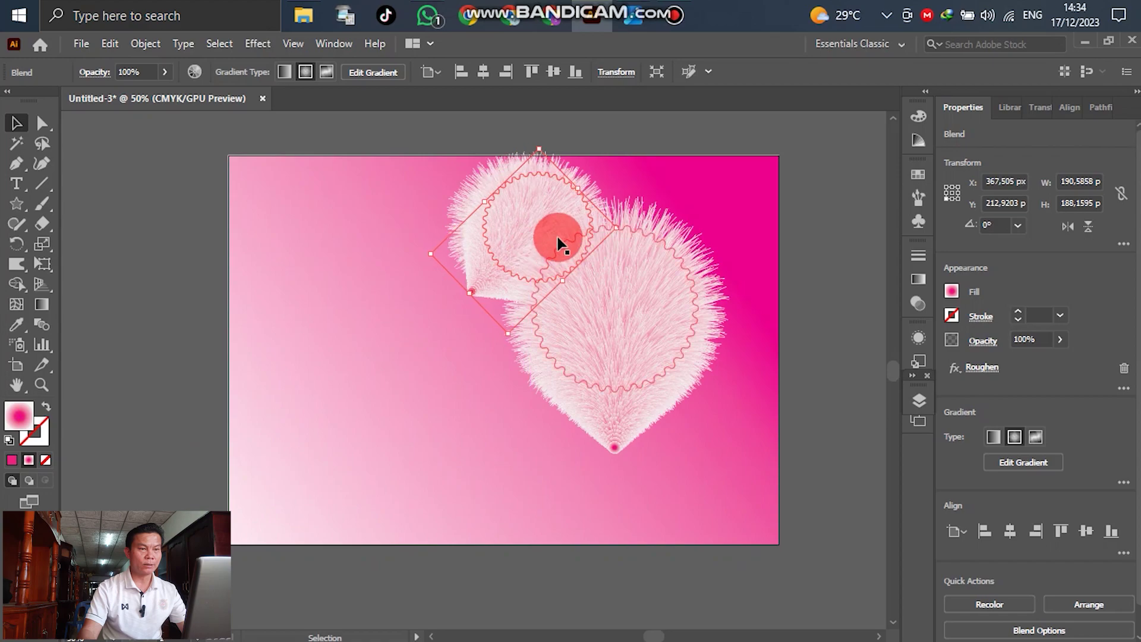
pyautogui.click(534, 224)
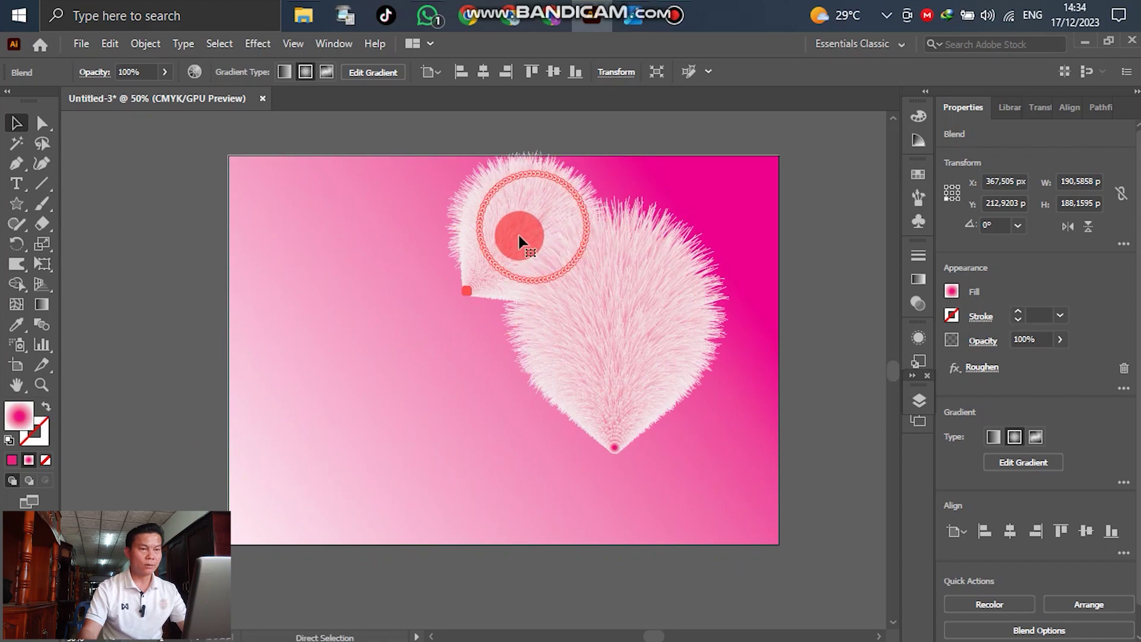
pyautogui.click(636, 237)
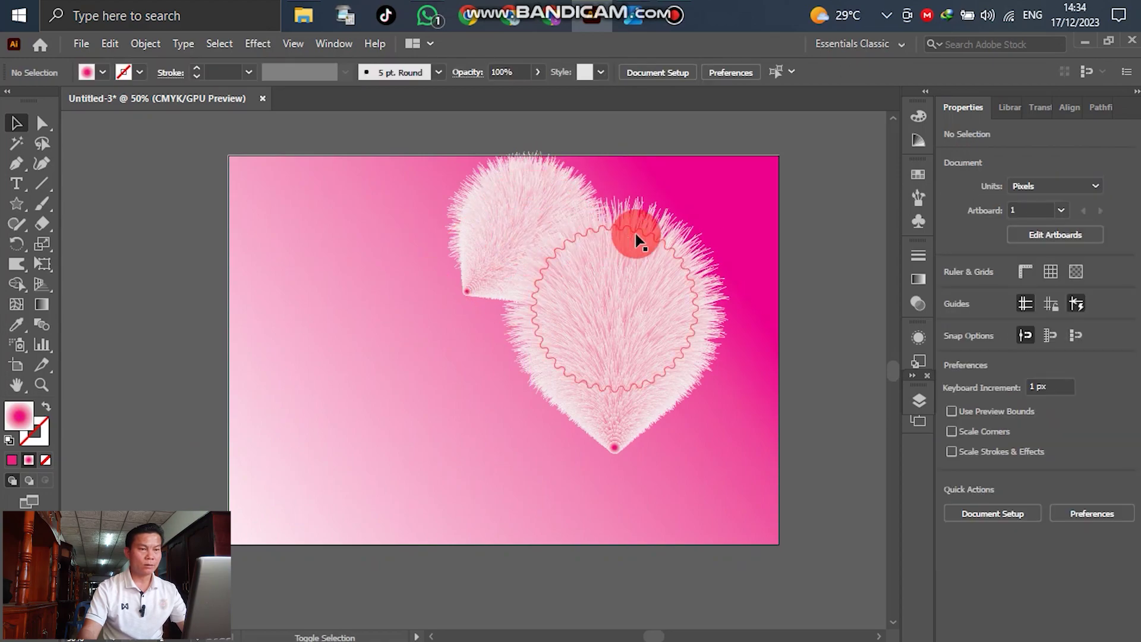
pyautogui.click(512, 248)
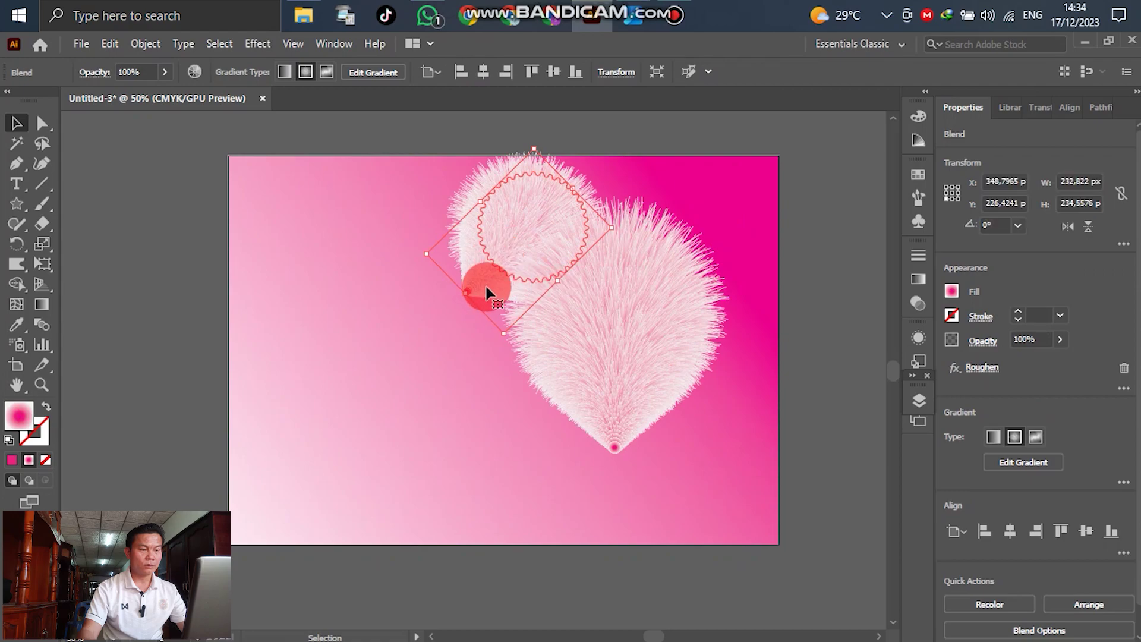
pyautogui.click(642, 287)
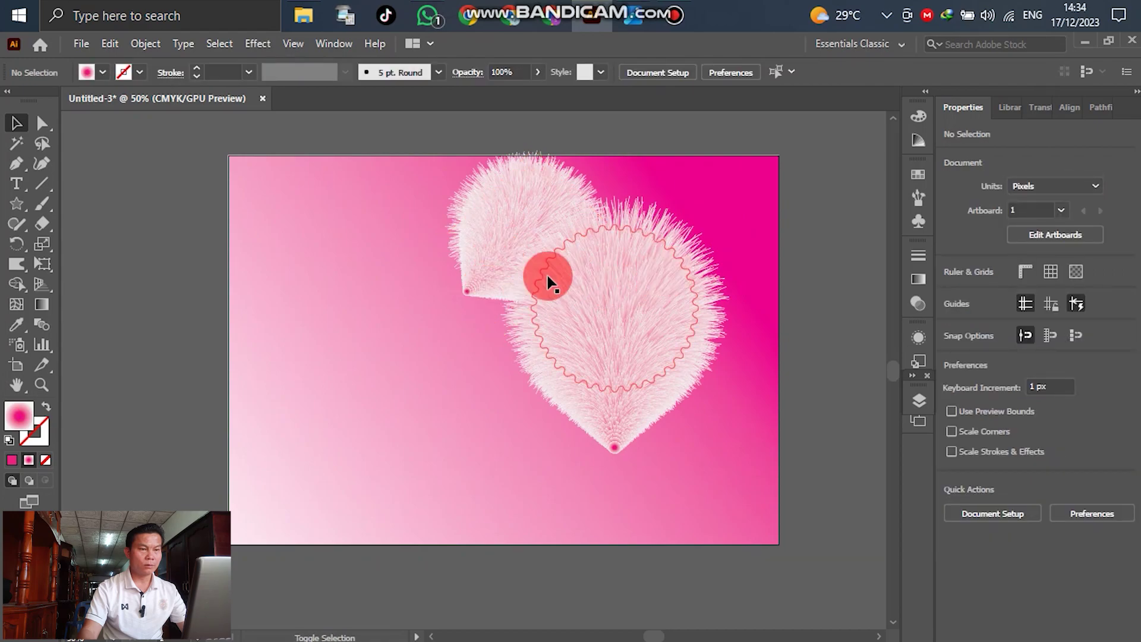
# Step: Move the reflected ear copy to the head's upper-right side, roughly level with the first ear, and deselect it
pyautogui.click(497, 256)
pyautogui.moveTo(511, 276); pyautogui.dragTo(685, 268)
pyautogui.moveTo(726, 231); pyautogui.dragTo(715, 232)
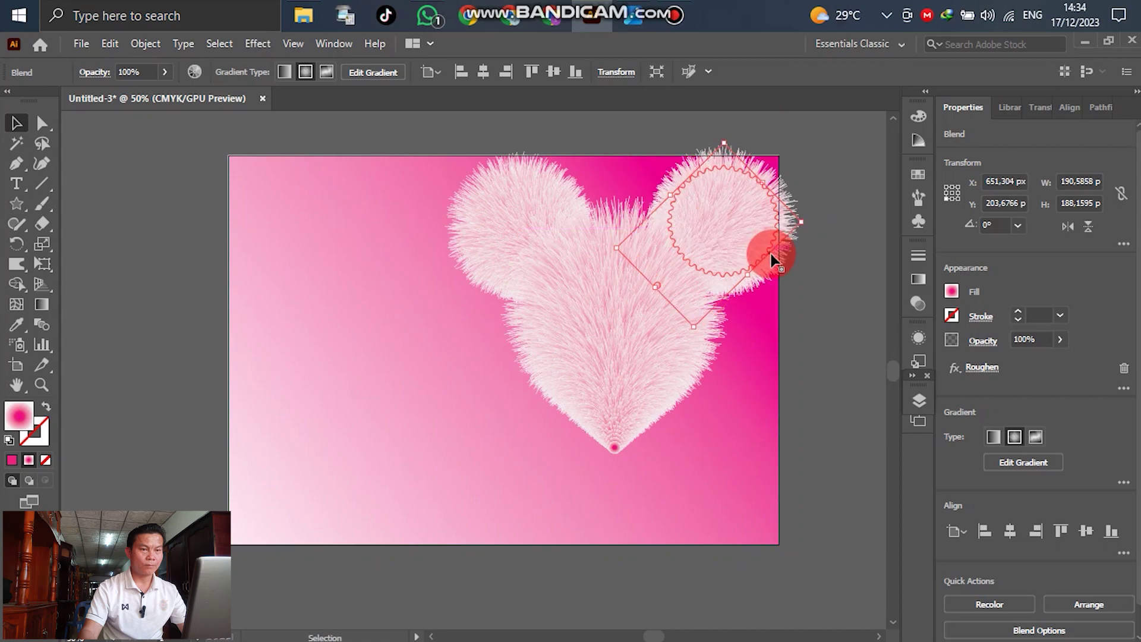
pyautogui.click(824, 257)
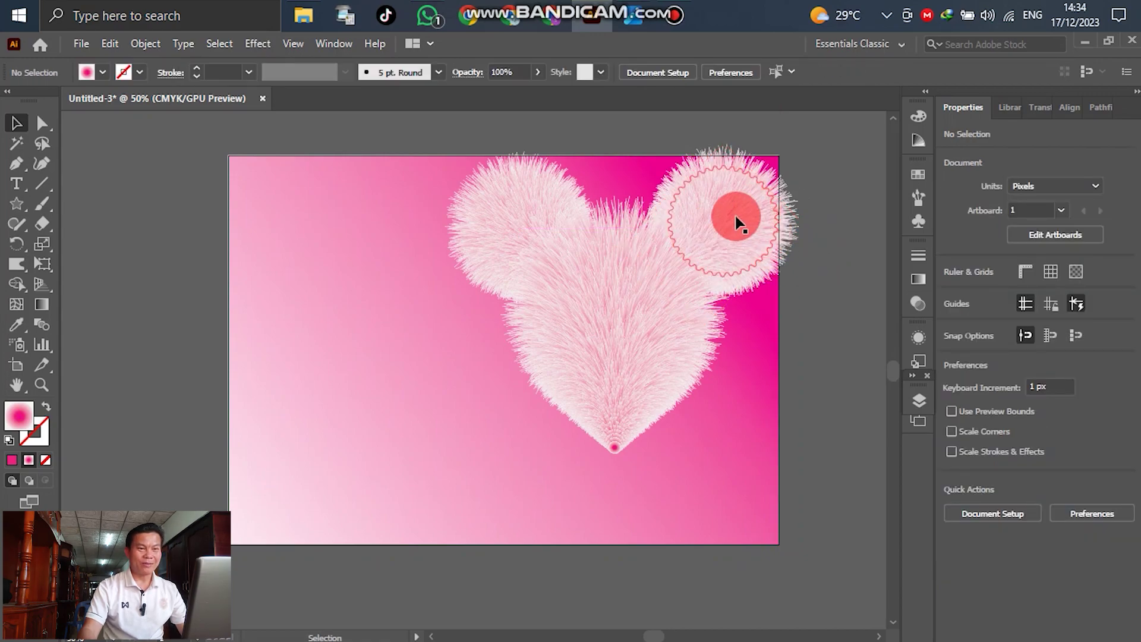
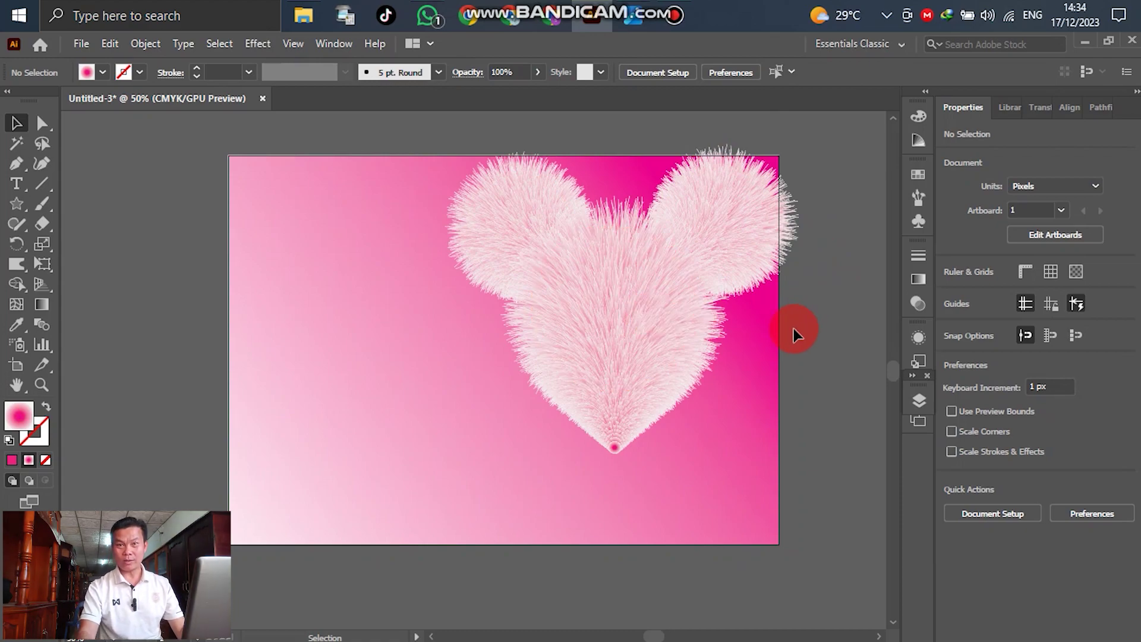
# Step: Copy the large head fur blend, paste it in front and move the copy straight down as the bear's body
pyautogui.click(657, 320)
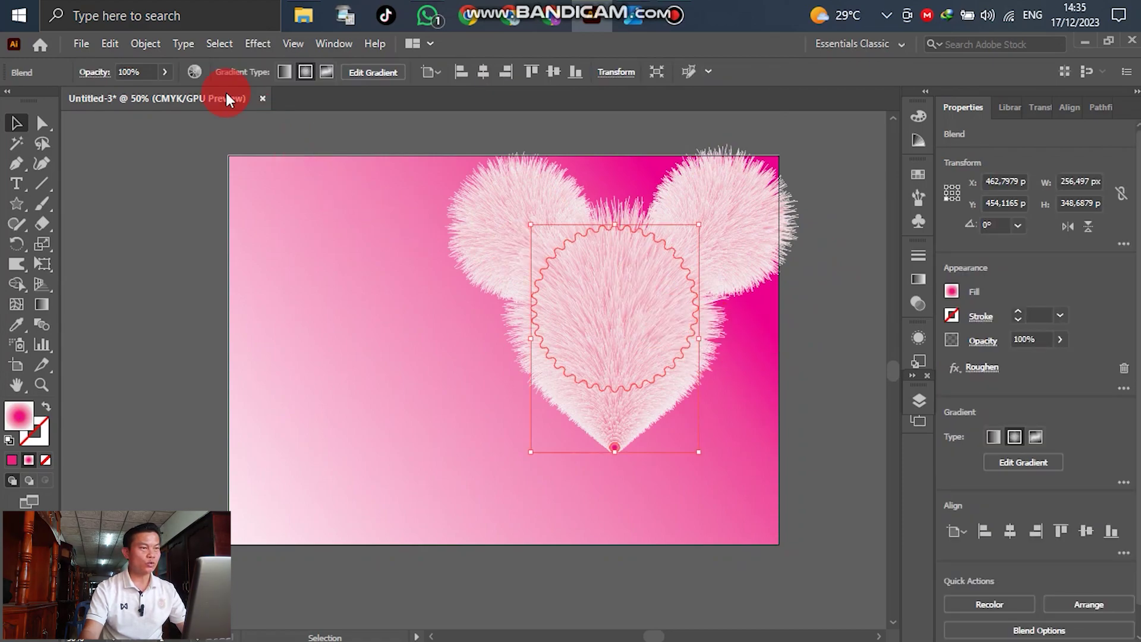
pyautogui.click(110, 44)
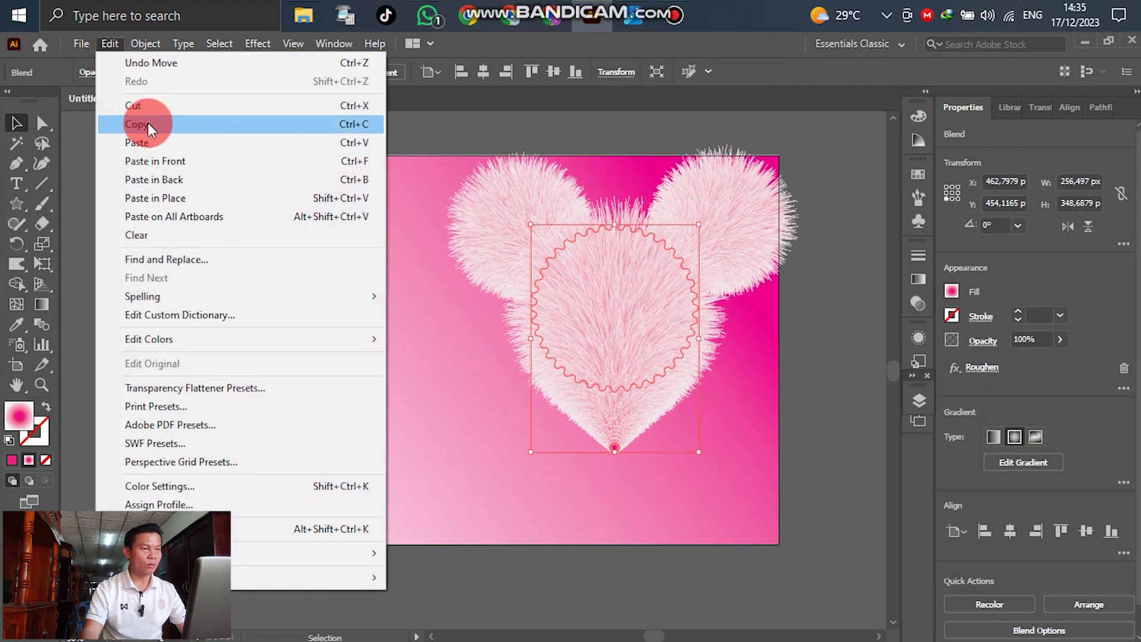
pyautogui.click(147, 123)
pyautogui.click(106, 45)
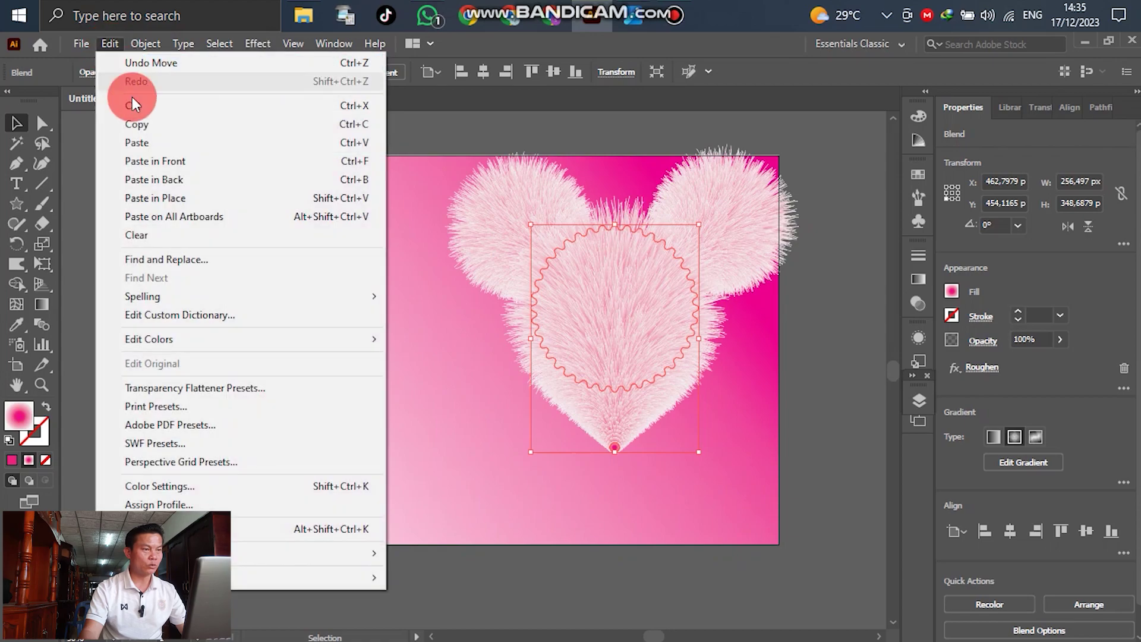
pyautogui.click(171, 164)
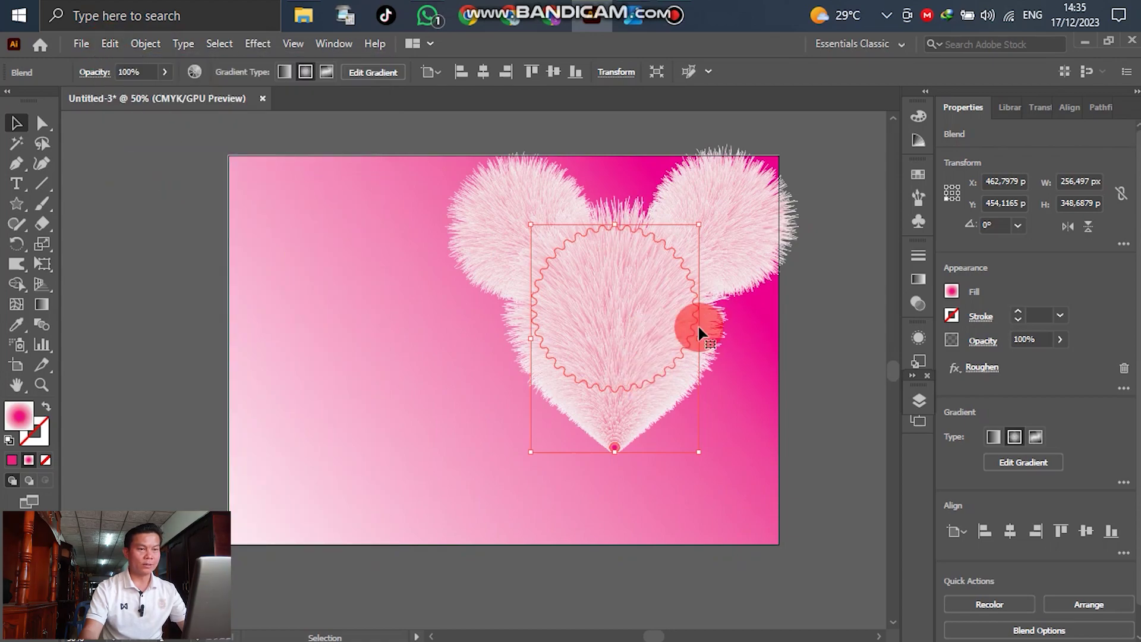
pyautogui.moveTo(622, 340); pyautogui.dragTo(633, 467)
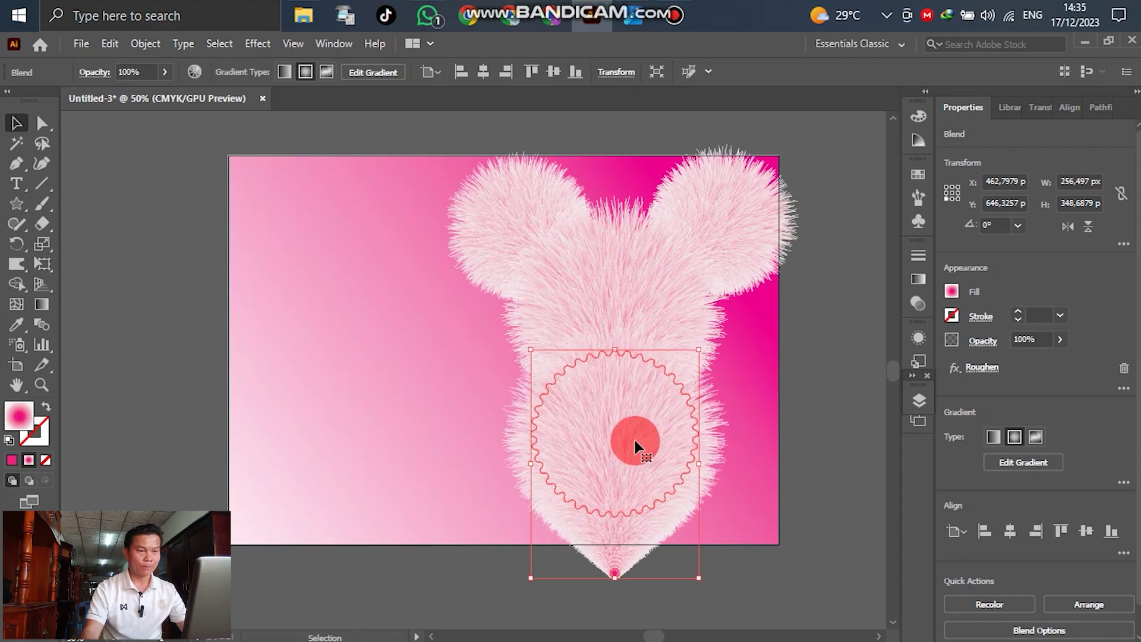
# Step: Enlarge the body fur blend to about 314 × 427 px and center it below the head
pyautogui.scroll(-1, 657, 377)
pyautogui.moveTo(616, 517); pyautogui.dragTo(606, 475)
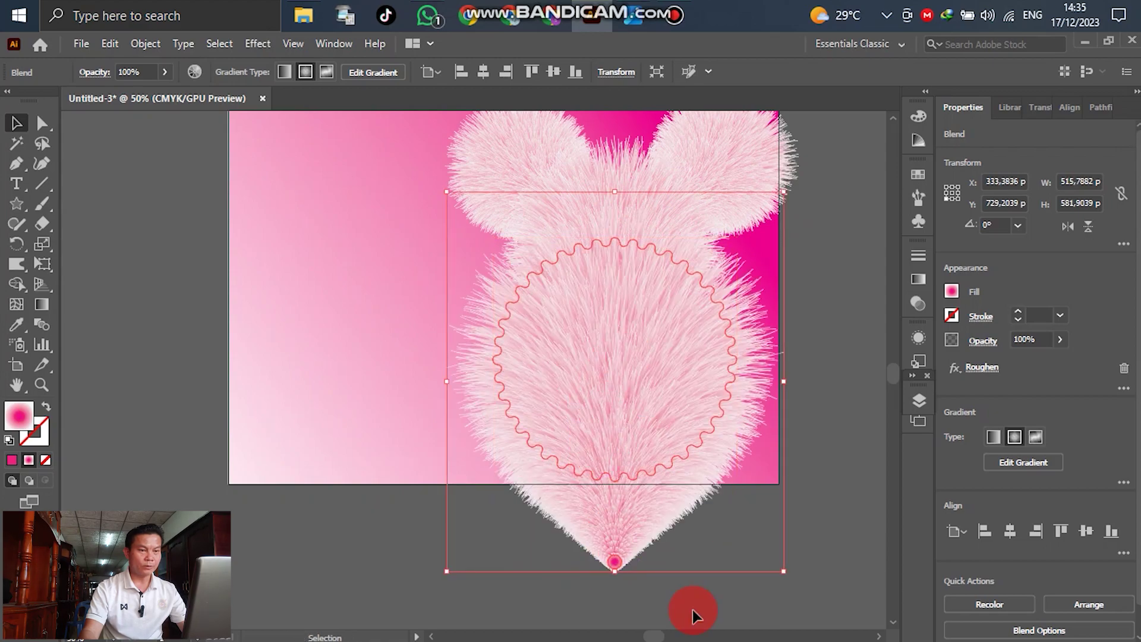
pyautogui.moveTo(614, 571); pyautogui.dragTo(630, 541)
pyautogui.moveTo(626, 351); pyautogui.dragTo(633, 403)
pyautogui.click(759, 539)
pyautogui.click(639, 390)
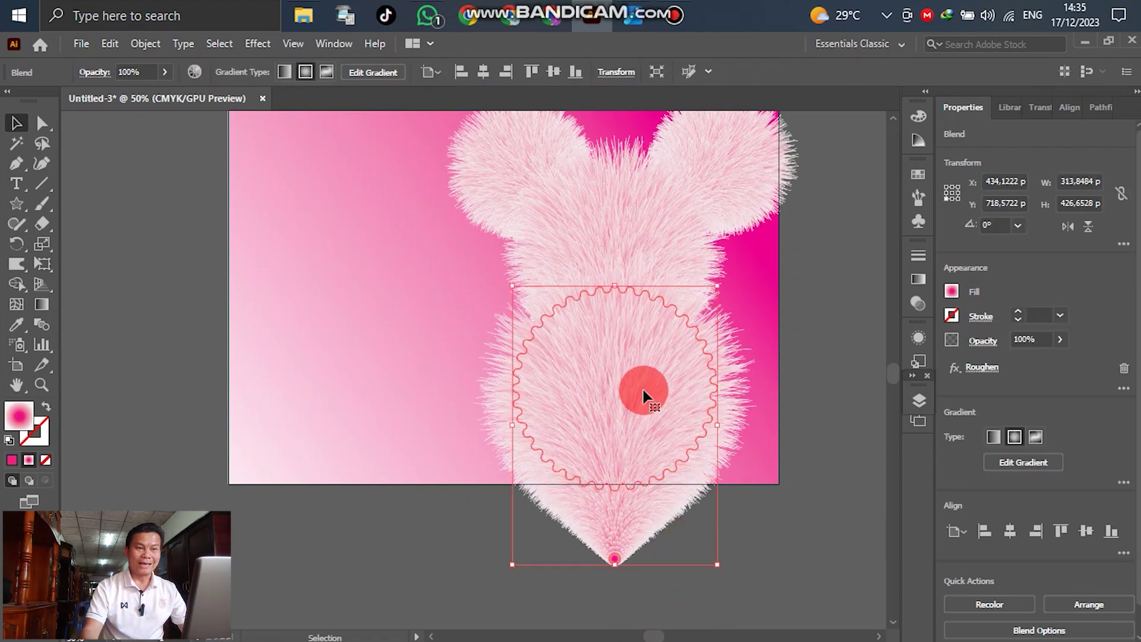
# Step: Send the body fur blend to the back, behind the head and ears, and deselect it
pyautogui.rightClick(640, 373)
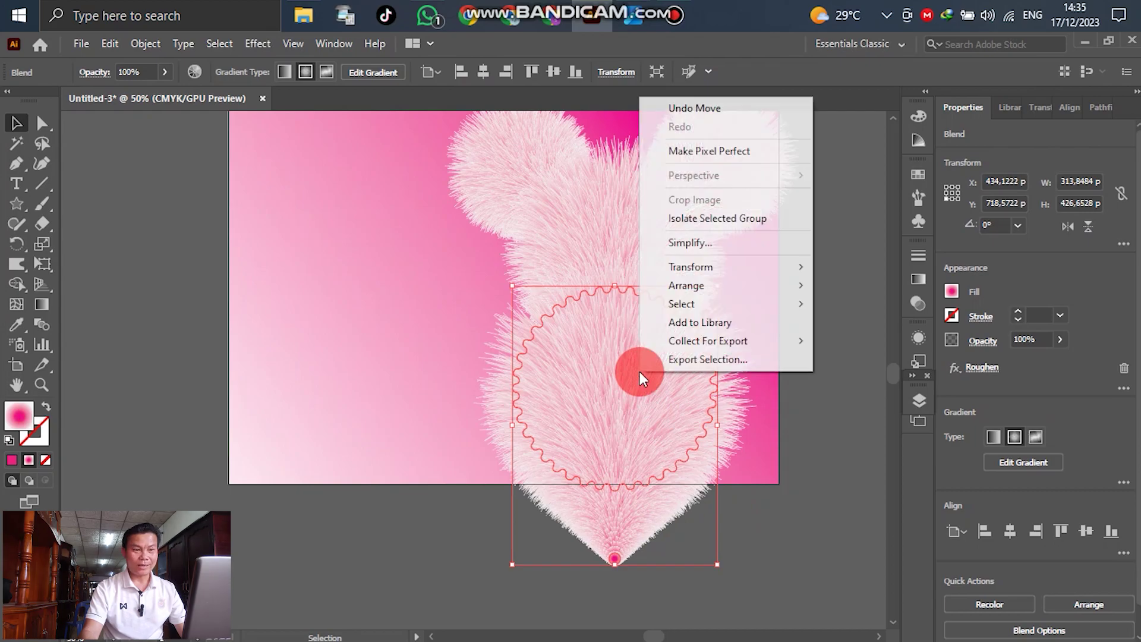
pyautogui.moveTo(696, 288)
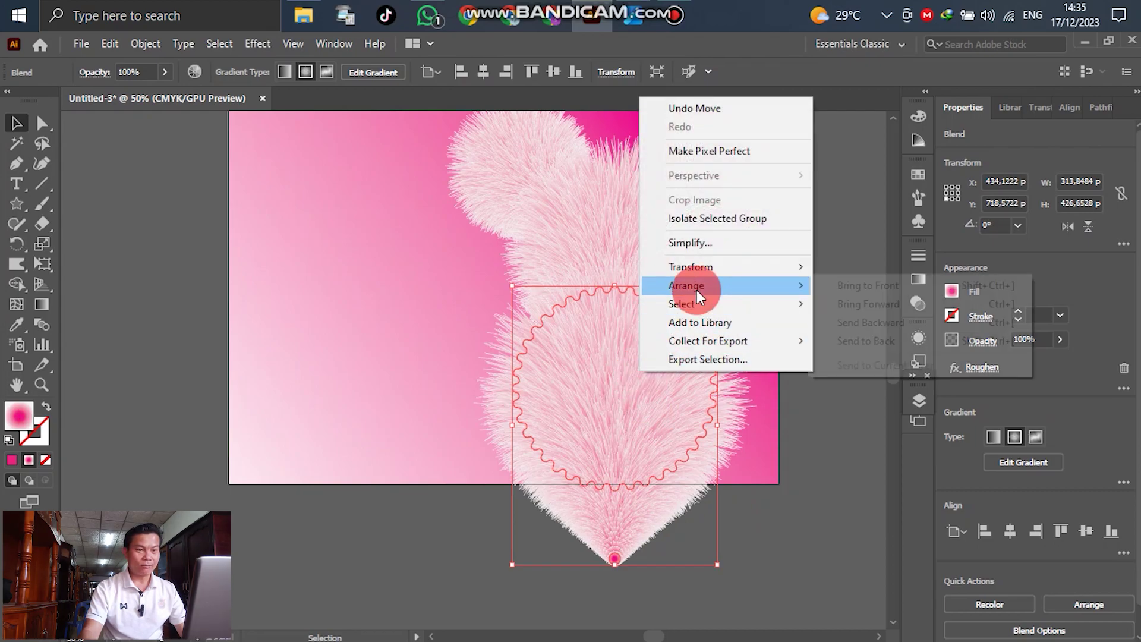
pyautogui.click(885, 350)
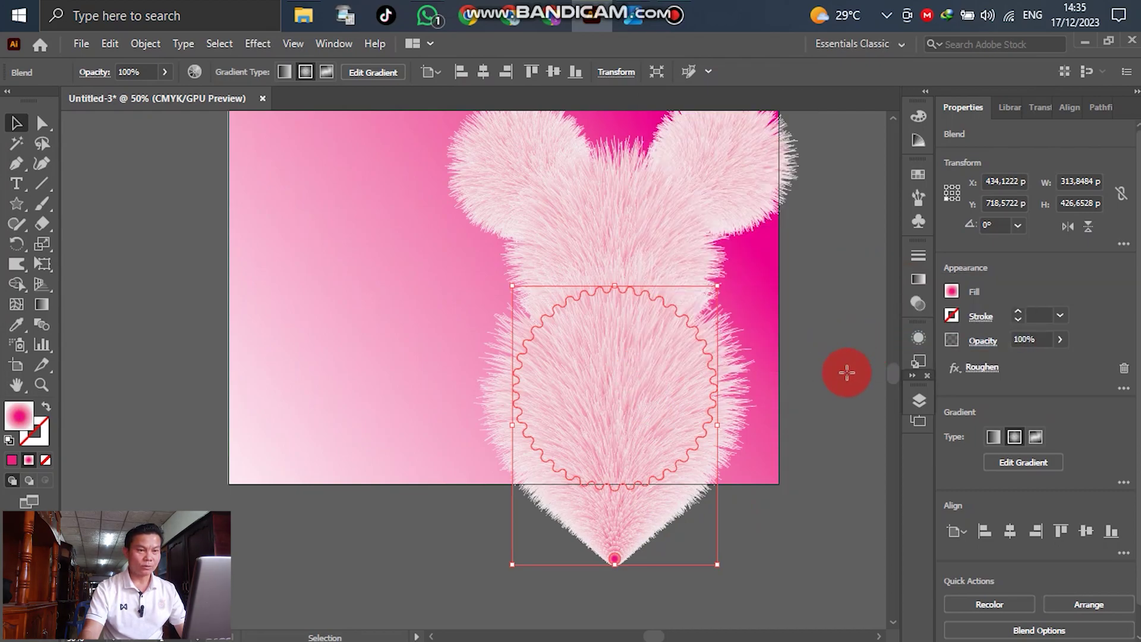
pyautogui.click(732, 438)
# Step: Set the fill to black and create a 47.571 px circle with the Ellipse tool
pyautogui.hotkey('ctrl', '-')
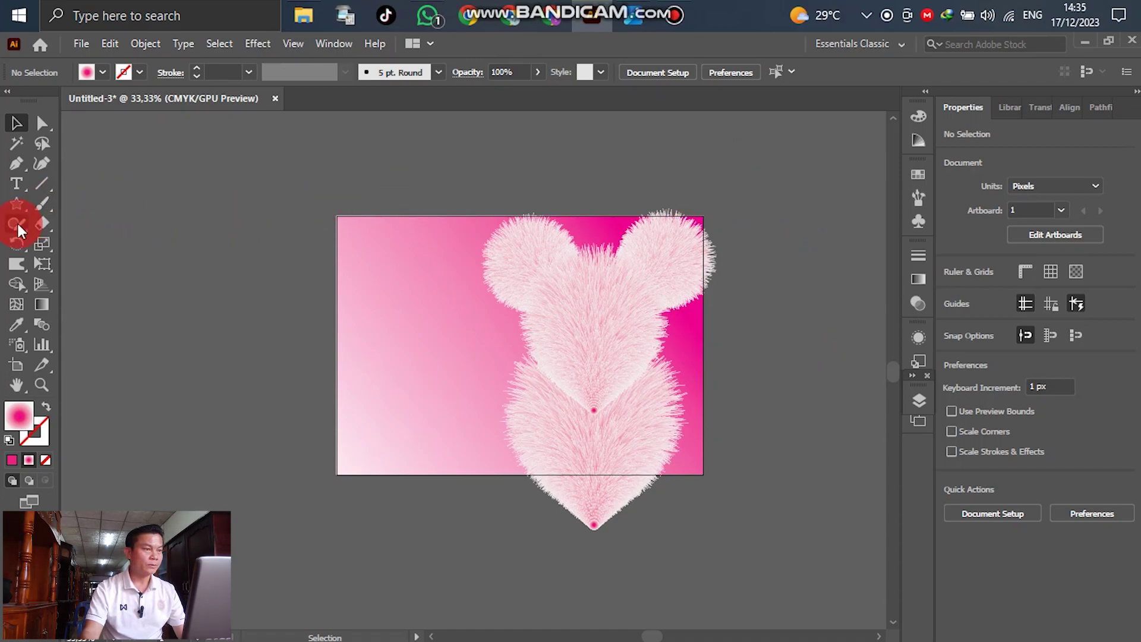
pyautogui.click(102, 72)
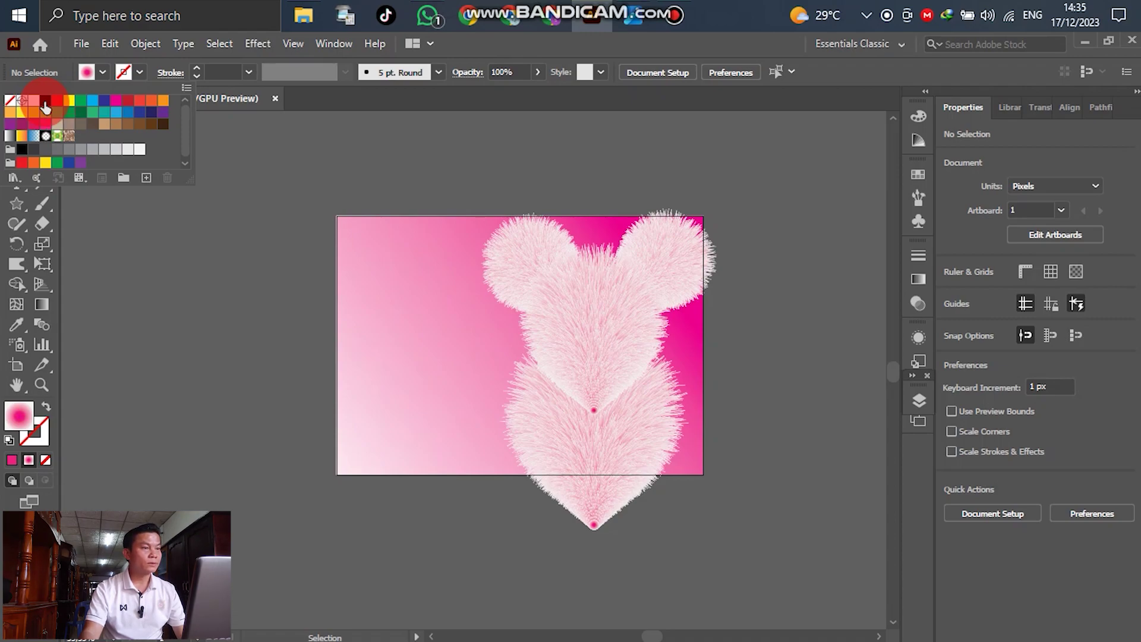
pyautogui.click(45, 104)
pyautogui.click(155, 308)
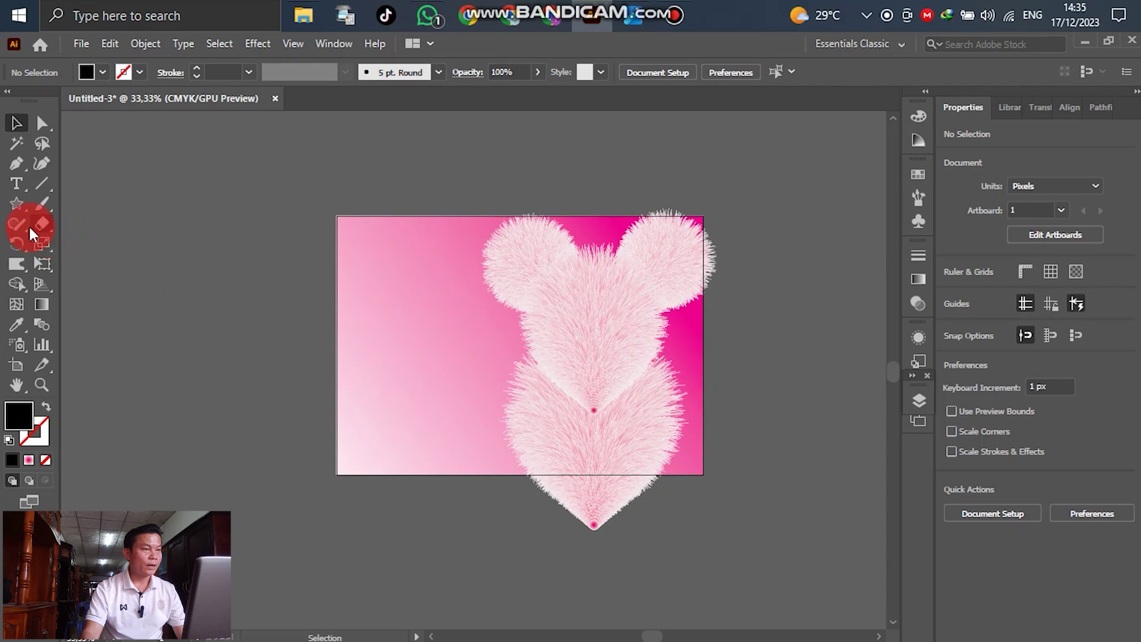
pyautogui.moveTo(17, 205); pyautogui.dragTo(89, 242)
pyautogui.click(312, 361)
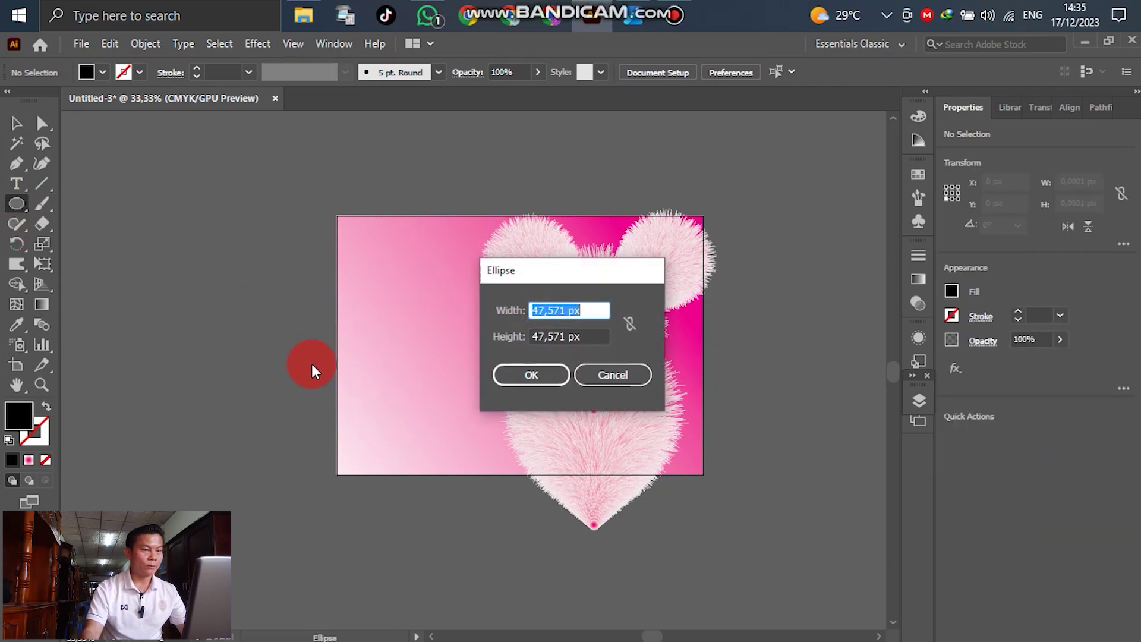
pyautogui.click(534, 374)
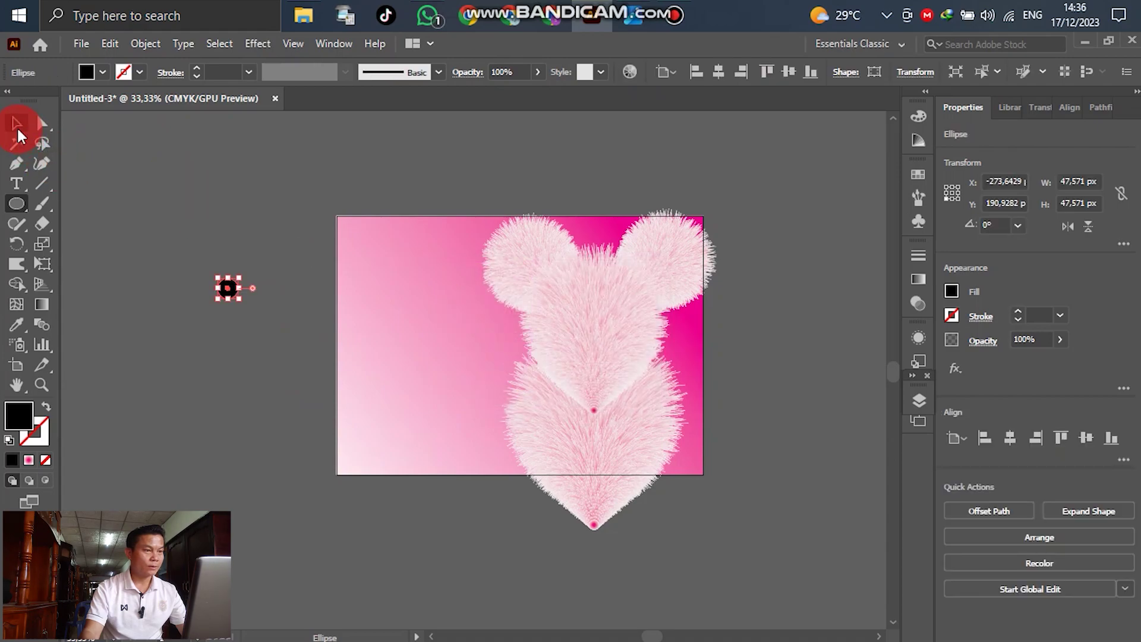
# Step: Move the black circle onto the empty part of the gradient background, to the left of the bear
pyautogui.click(16, 123)
pyautogui.click(263, 327)
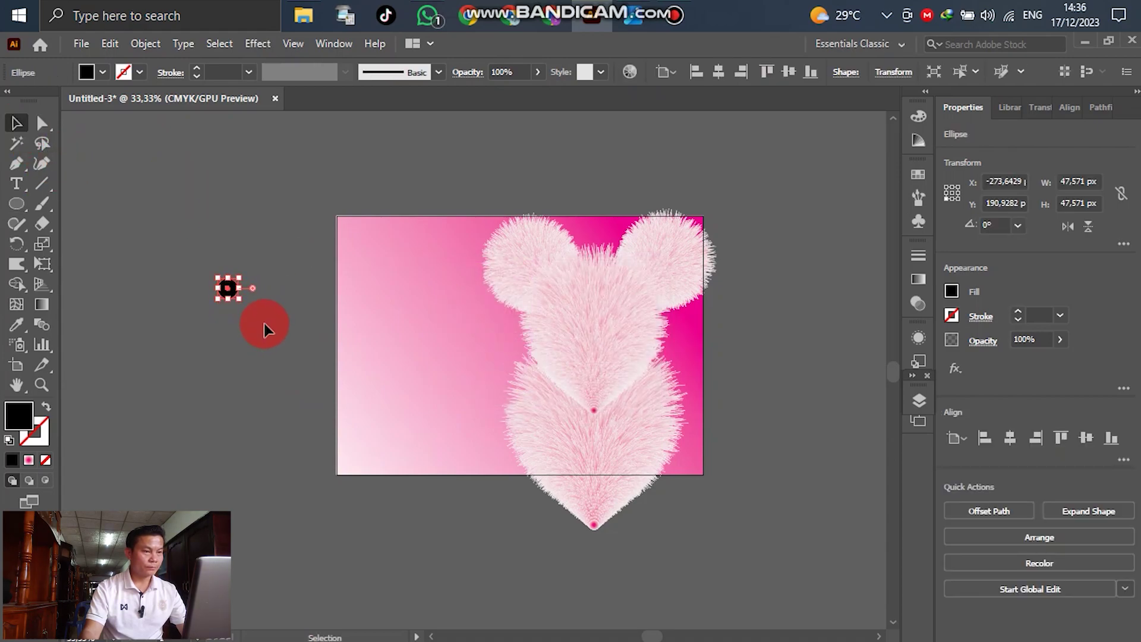
pyautogui.scroll(3, 256, 312)
pyautogui.moveTo(179, 254); pyautogui.dragTo(715, 253)
pyautogui.scroll(-3, 292, 318)
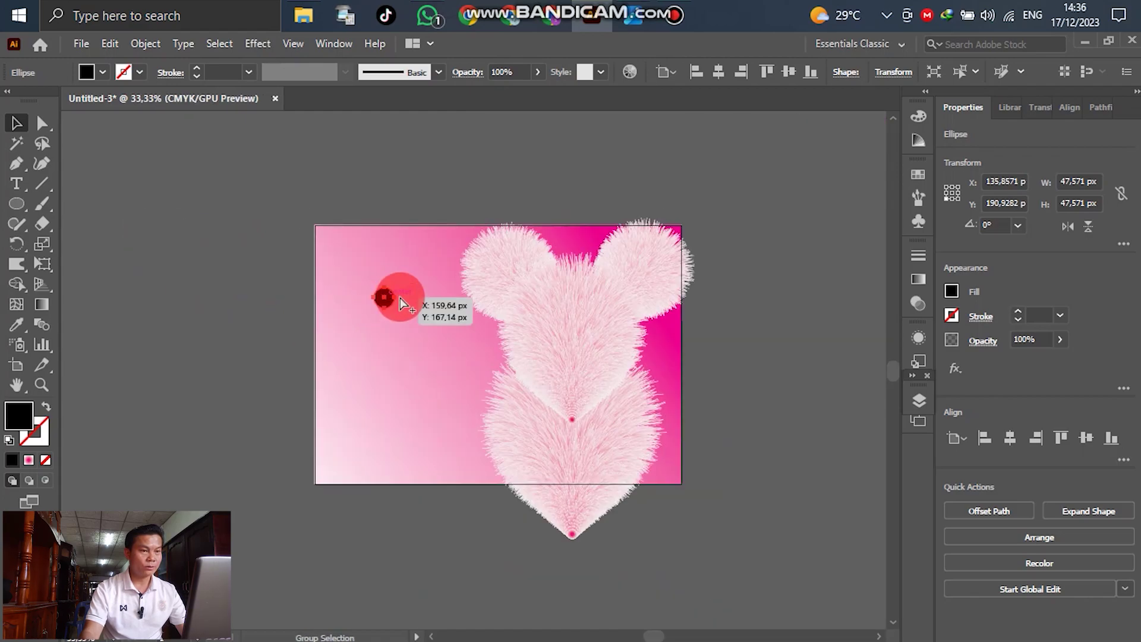
pyautogui.scroll(2, 400, 297)
pyautogui.click(318, 138)
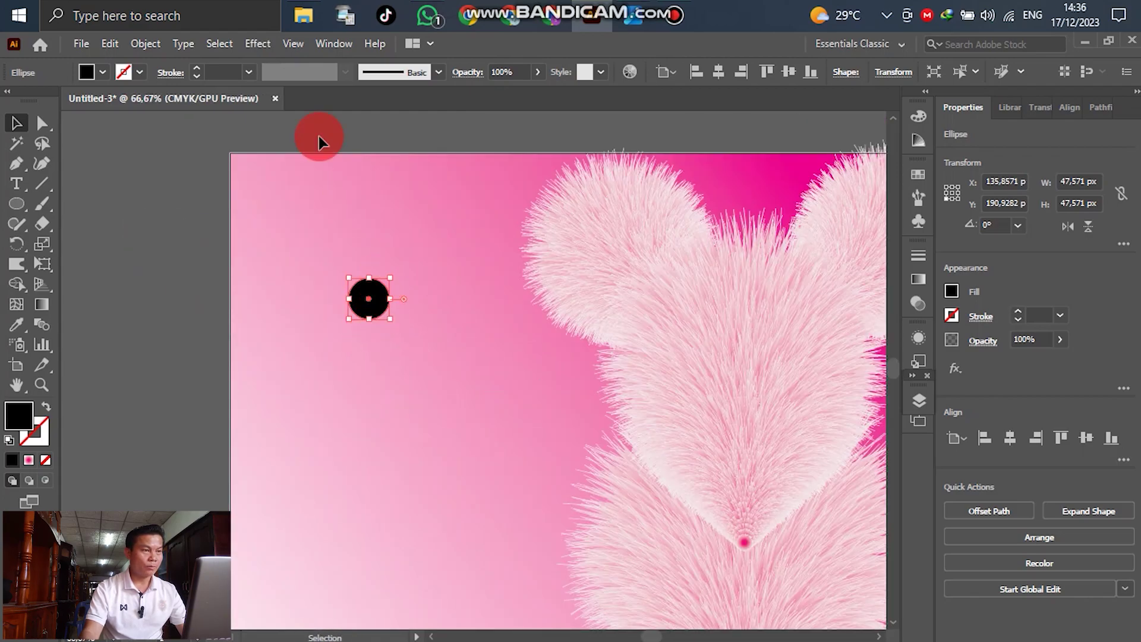
# Step: Copy the black circle, paste it in front and shrink the copy proportionally to about 14.8 px
pyautogui.click(110, 45)
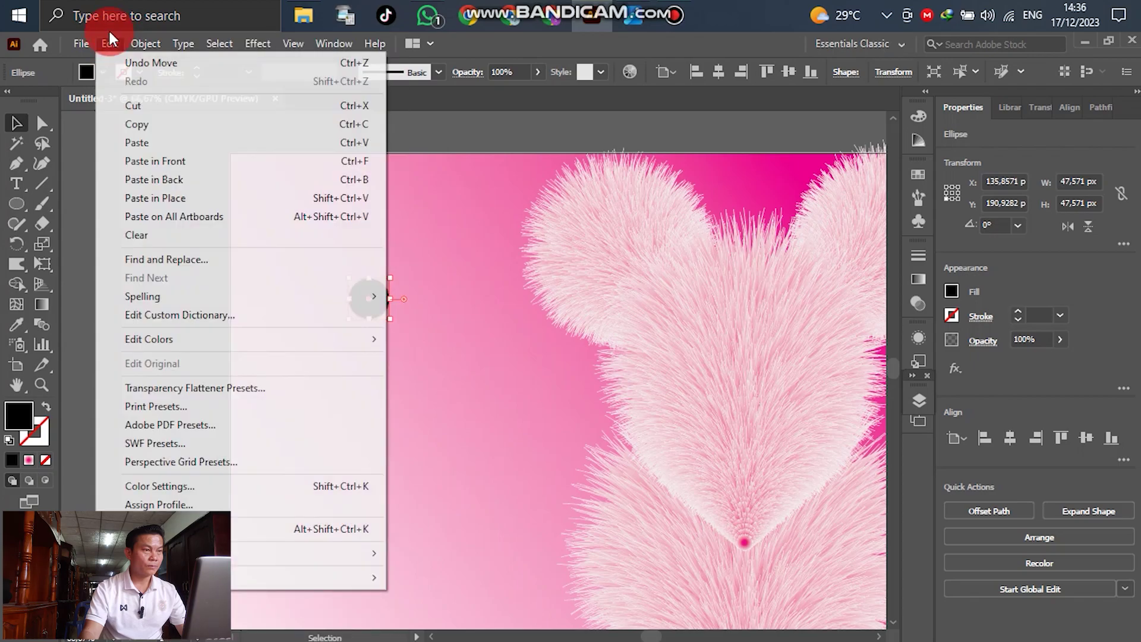
pyautogui.click(138, 126)
pyautogui.click(108, 43)
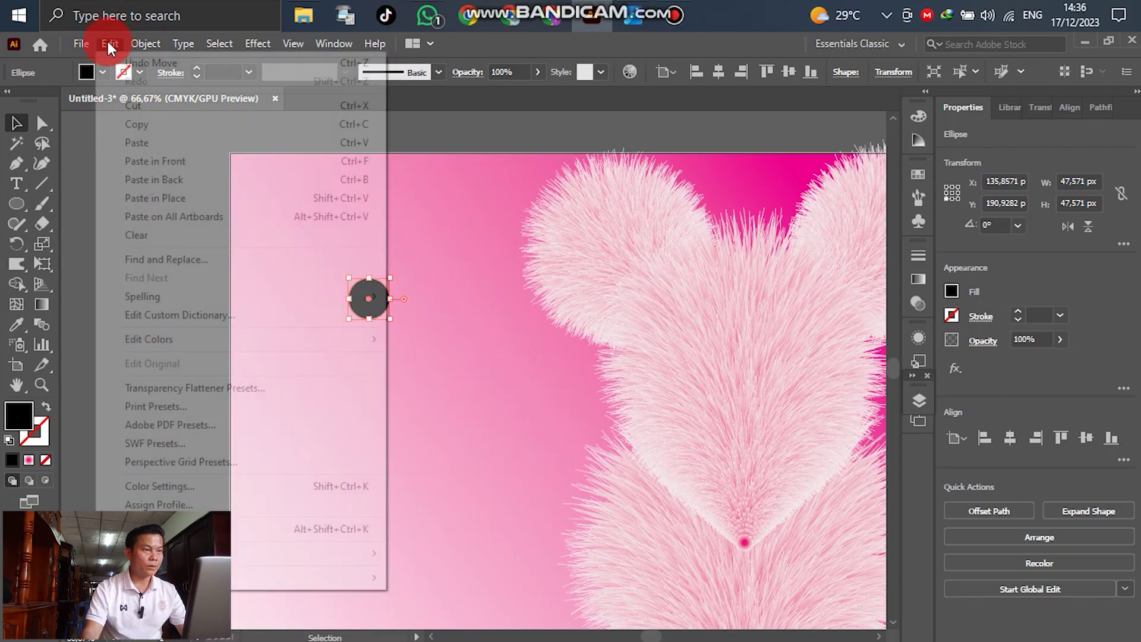
pyautogui.click(162, 164)
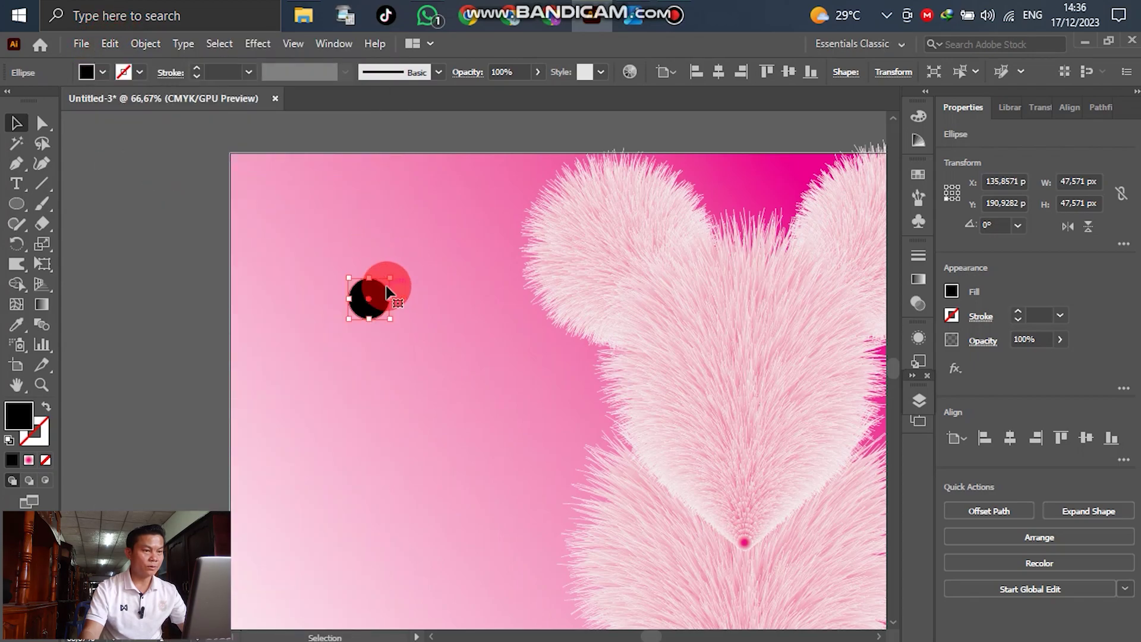
pyautogui.moveTo(392, 276); pyautogui.dragTo(365, 304)
pyautogui.scroll(3, 364, 304)
# Step: Fill the small circle with white and move it to the black circle's upper left as a highlight
pyautogui.click(277, 93)
pyautogui.click(102, 72)
pyautogui.click(33, 100)
pyautogui.click(455, 220)
pyautogui.moveTo(366, 283); pyautogui.dragTo(353, 271)
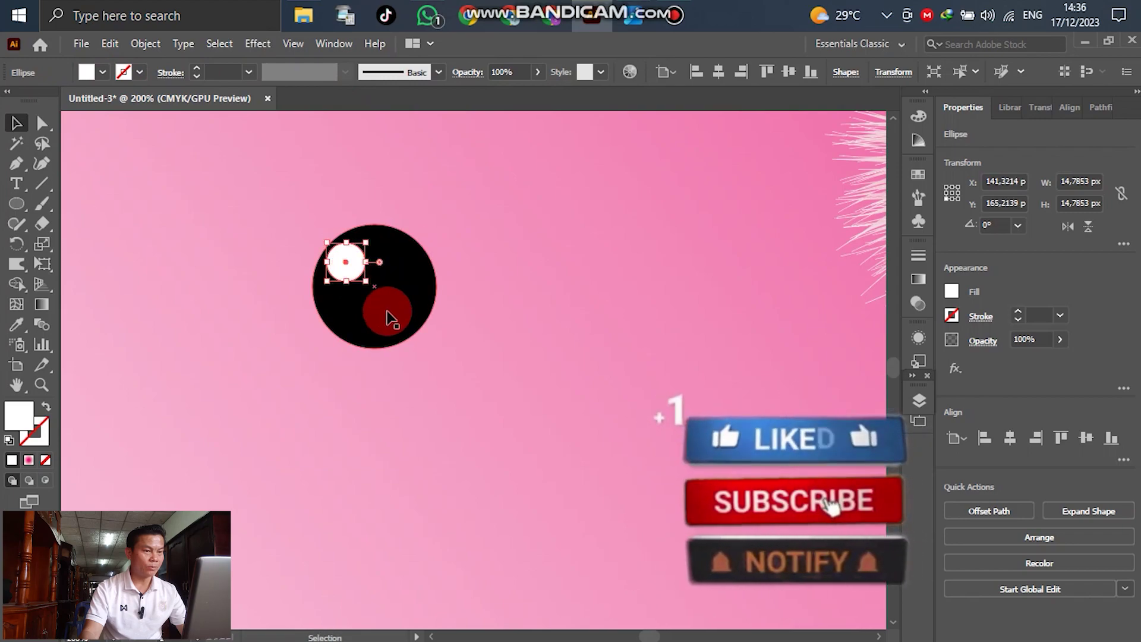
pyautogui.click(355, 358)
# Step: Group the black circle and its white highlight as one eye
pyautogui.click(252, 204)
pyautogui.moveTo(252, 204); pyautogui.dragTo(577, 414)
pyautogui.rightClick(410, 309)
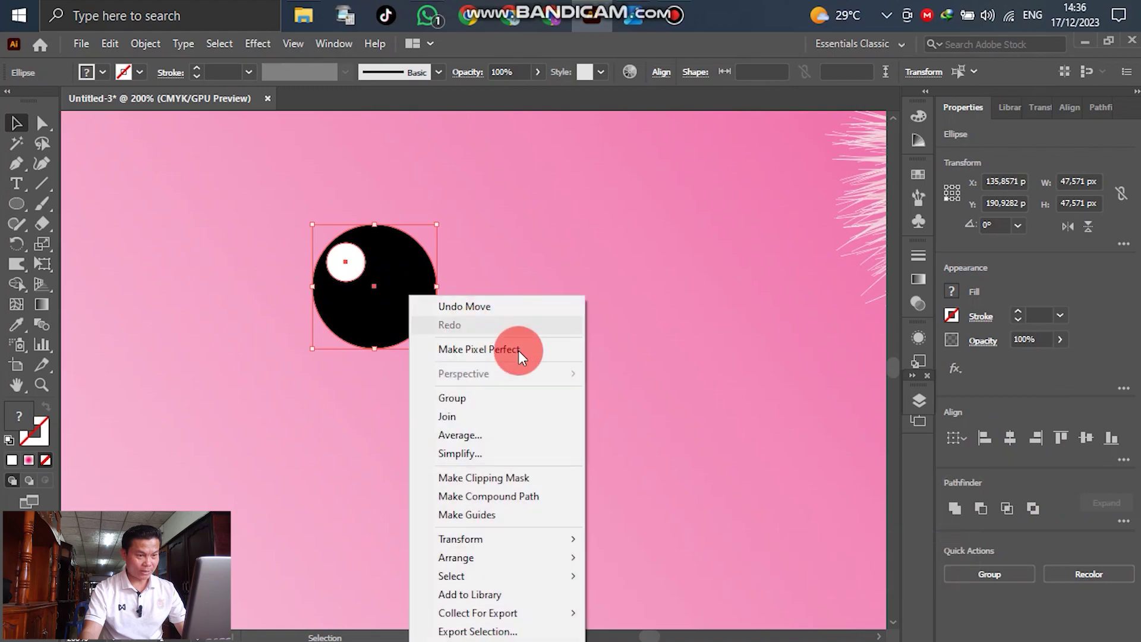
pyautogui.click(502, 403)
# Step: Move the eye group onto the left half of the bear's head, keeping it selected
pyautogui.scroll(-3, 275, 374)
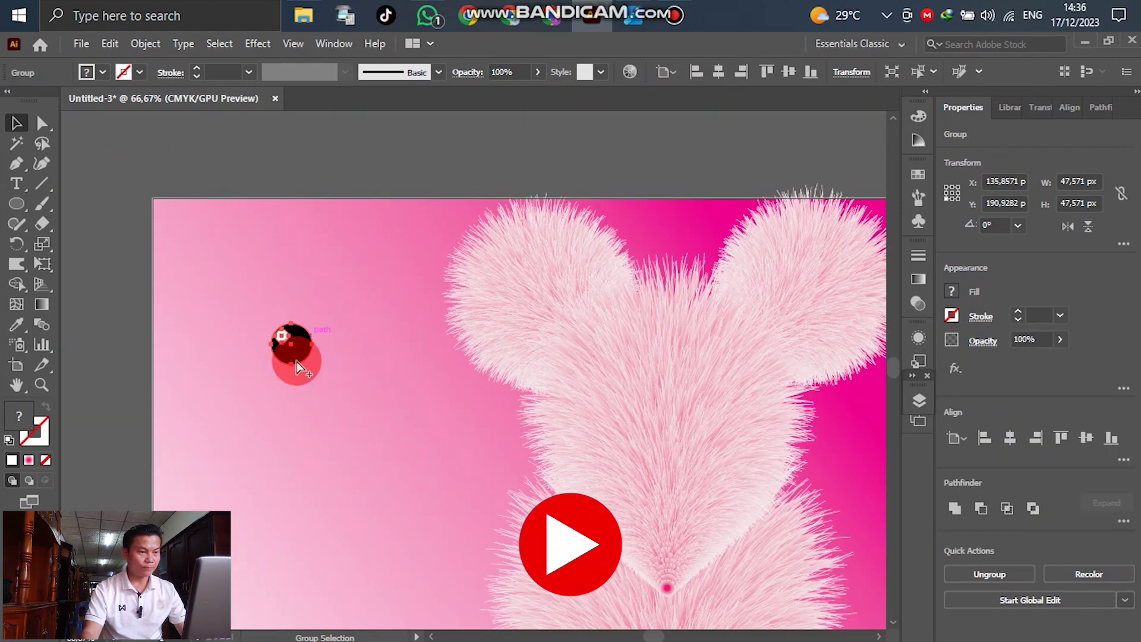
pyautogui.moveTo(299, 354); pyautogui.dragTo(618, 436)
pyautogui.hotkey('ctrl', 'shift', 'a')
pyautogui.click(621, 438)
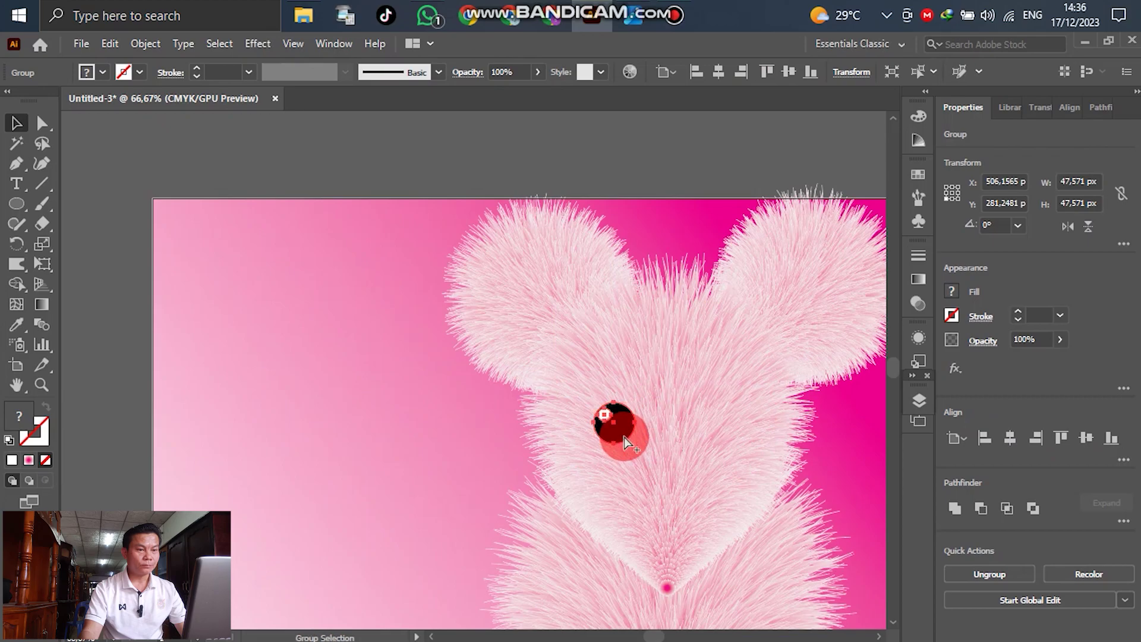
# Step: Duplicate the eye about 119 px to the right and reflect the copy across the vertical axis
pyautogui.moveTo(624, 437); pyautogui.dragTo(724, 443)
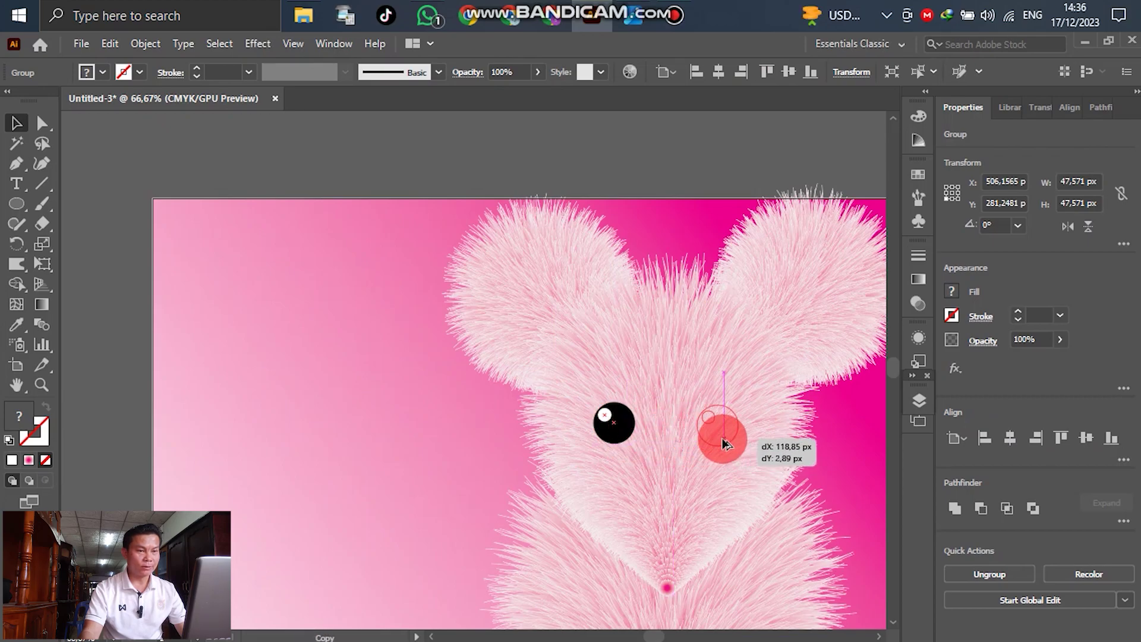
pyautogui.moveTo(724, 444); pyautogui.dragTo(723, 440)
pyautogui.rightClick(722, 437)
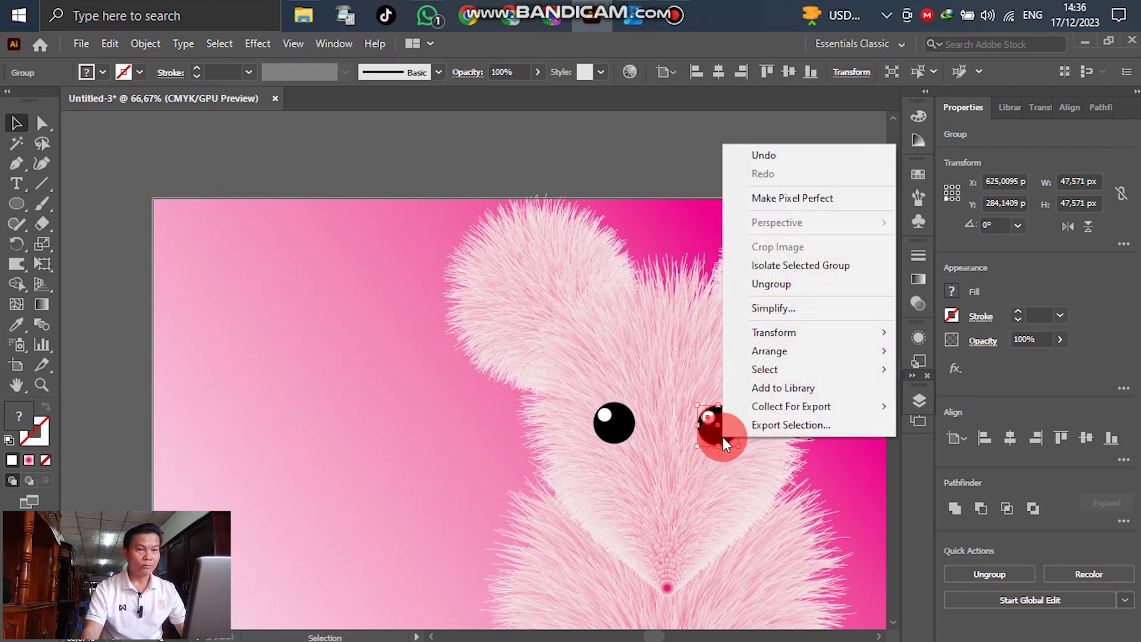
pyautogui.moveTo(801, 335)
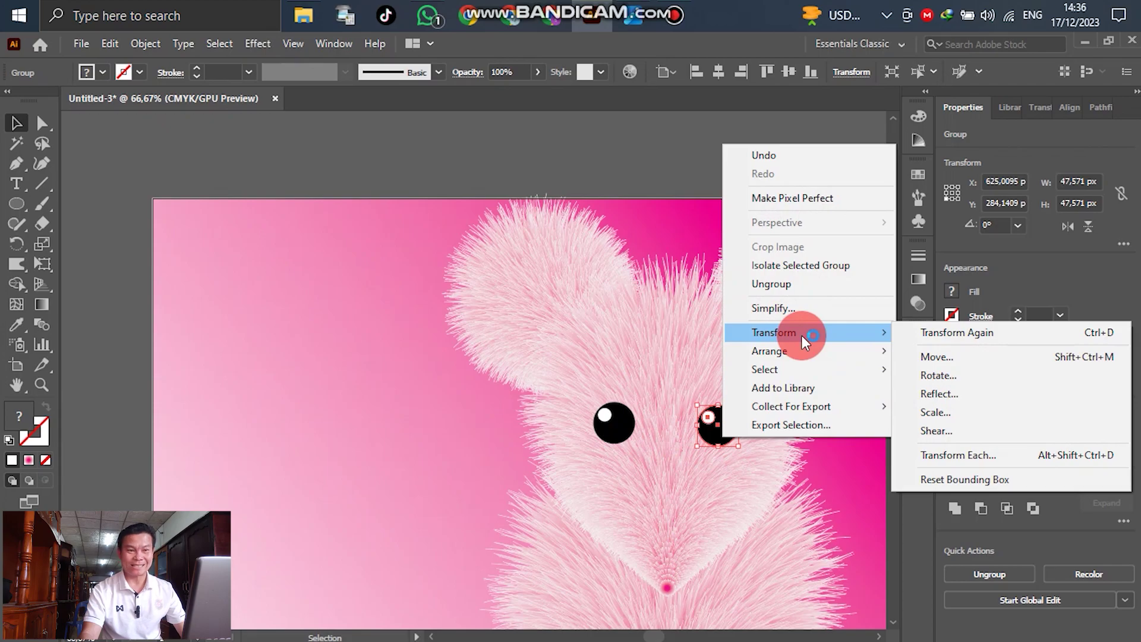
pyautogui.click(939, 394)
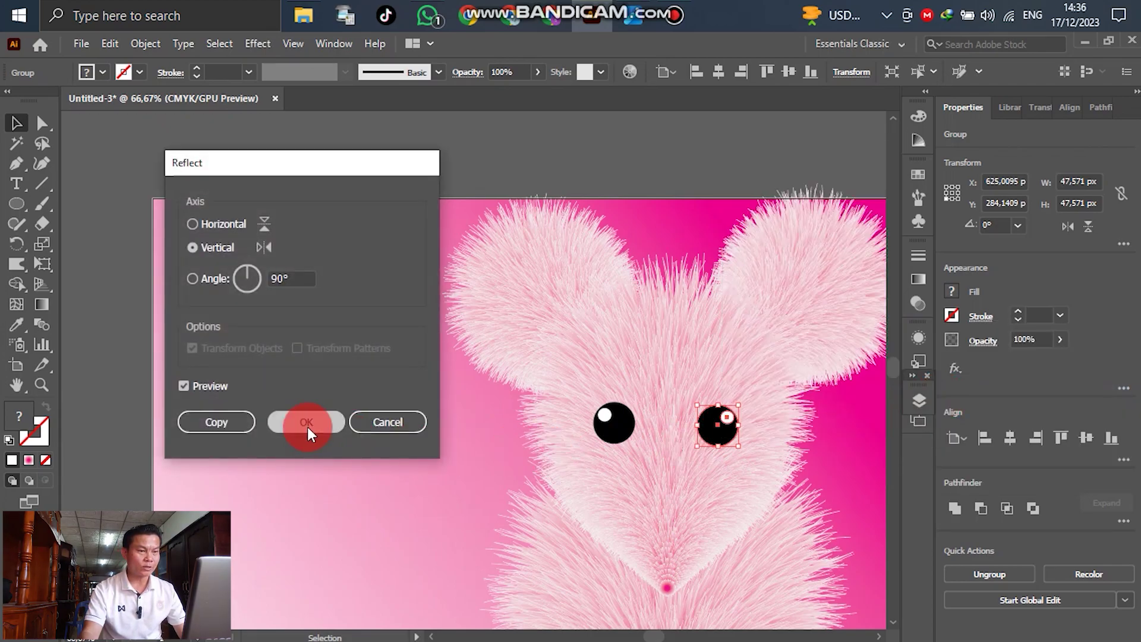
pyautogui.click(315, 433)
pyautogui.click(304, 508)
# Step: Nudge the reflected eye slightly to the right and deselect it
pyautogui.scroll(-1, 509, 298)
pyautogui.scroll(-2, 474, 304)
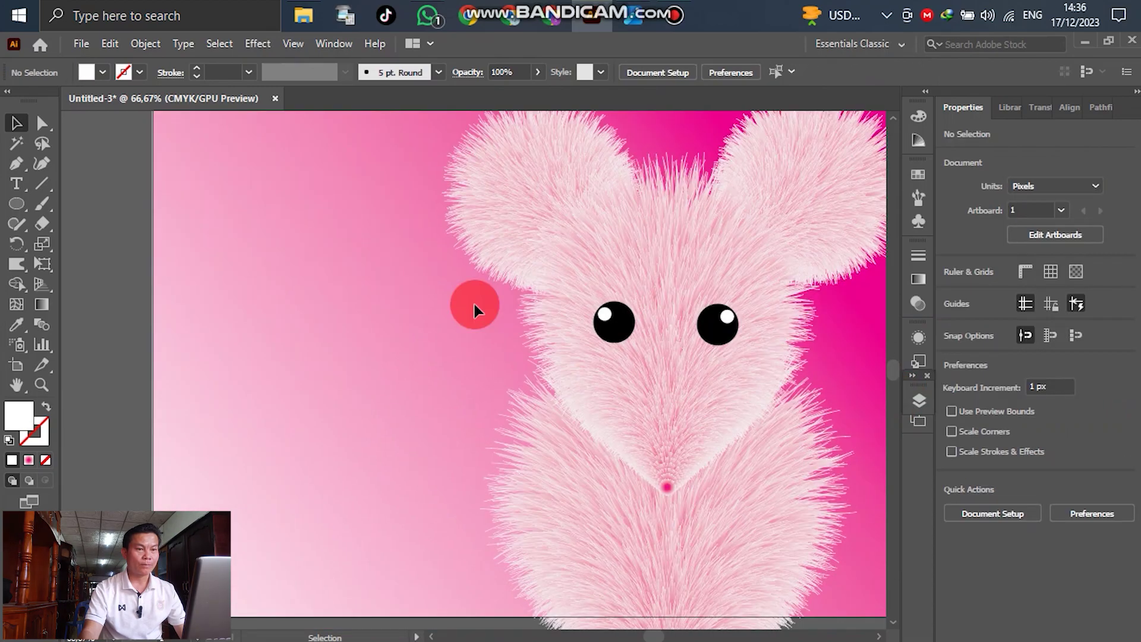
pyautogui.click(724, 328)
pyautogui.click(768, 347)
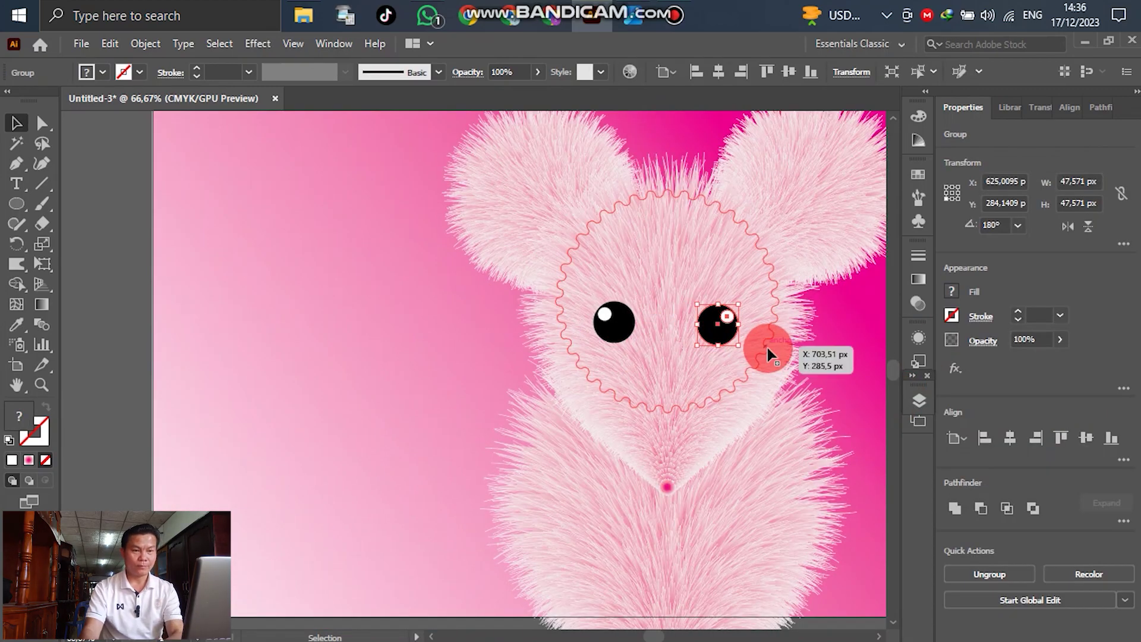
pyautogui.click(323, 266)
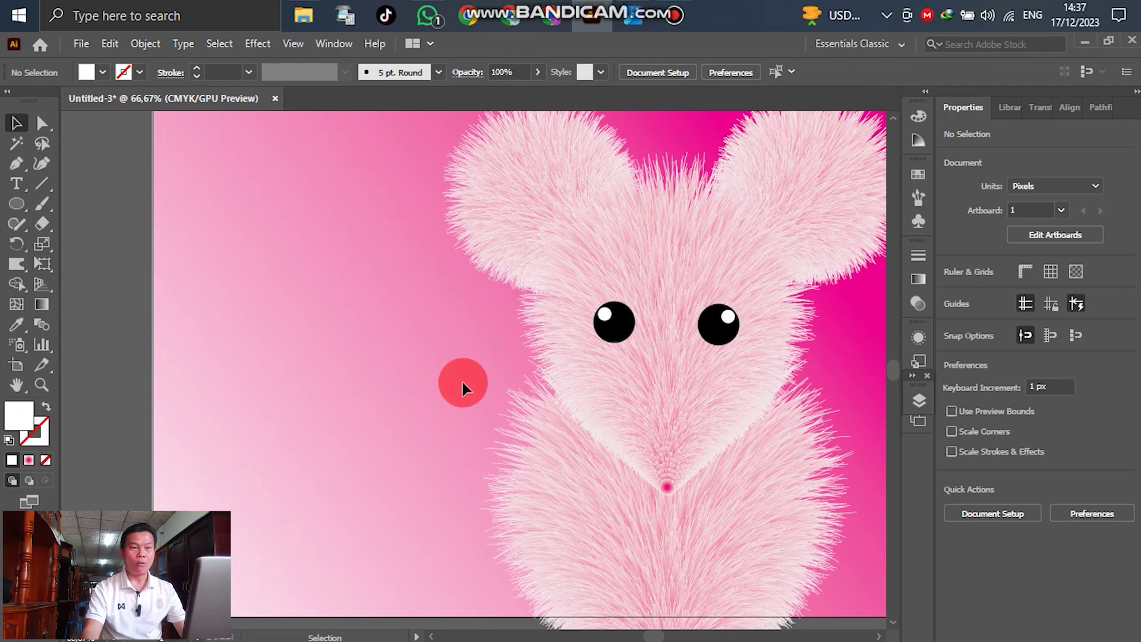
# Step: Set the fill back to black and create another 47.571 px circle left of the bear for the nose
pyautogui.click(95, 66)
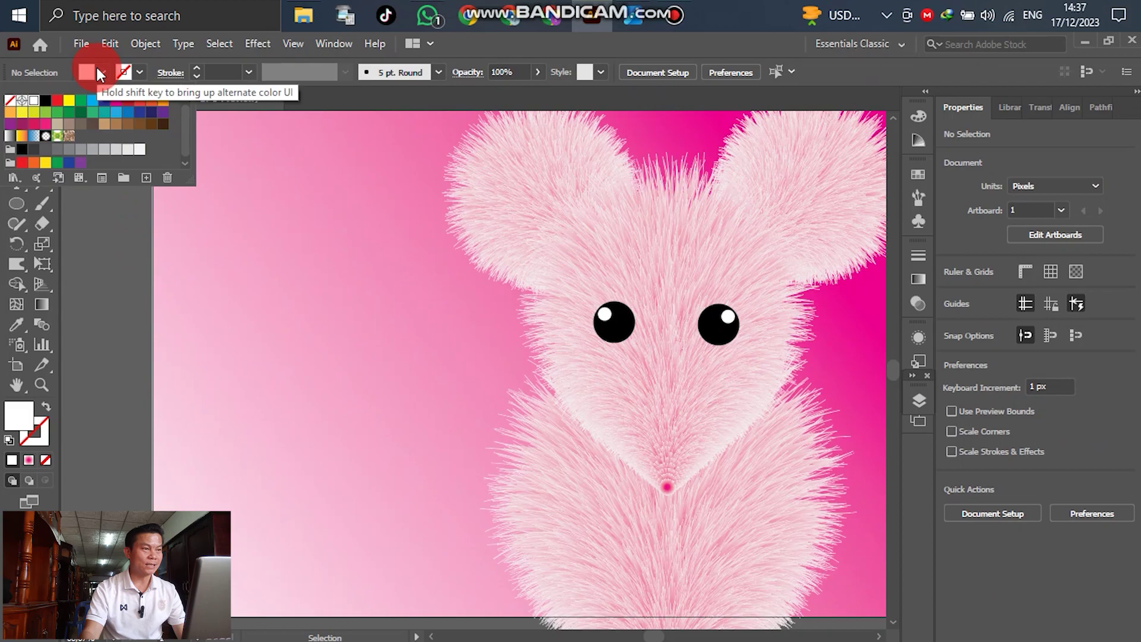
pyautogui.click(46, 105)
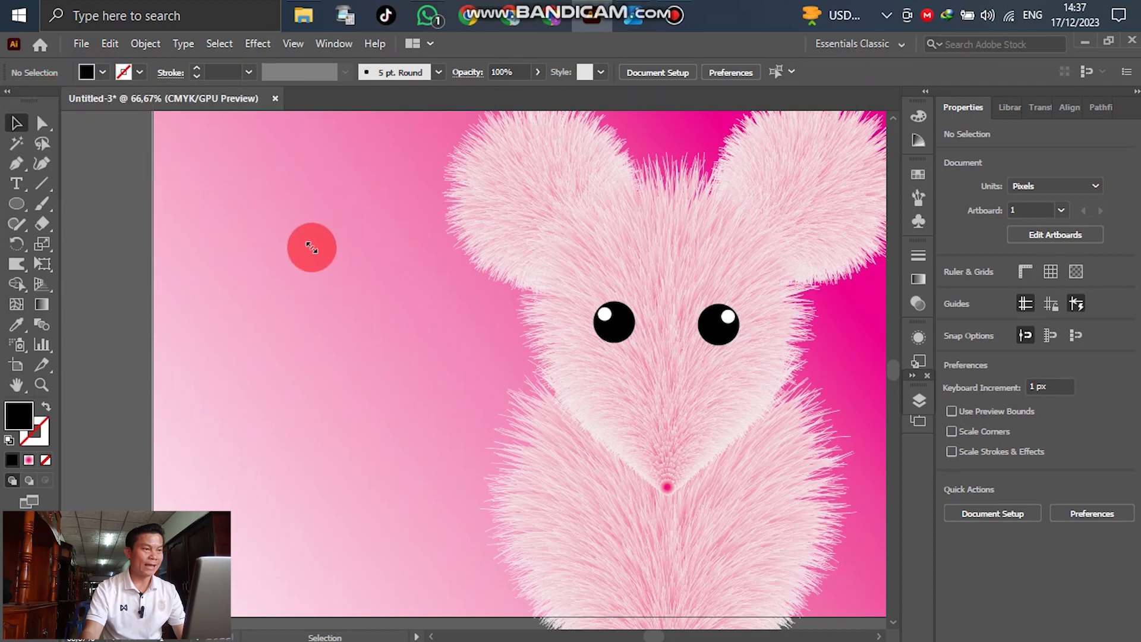
pyautogui.click(17, 204)
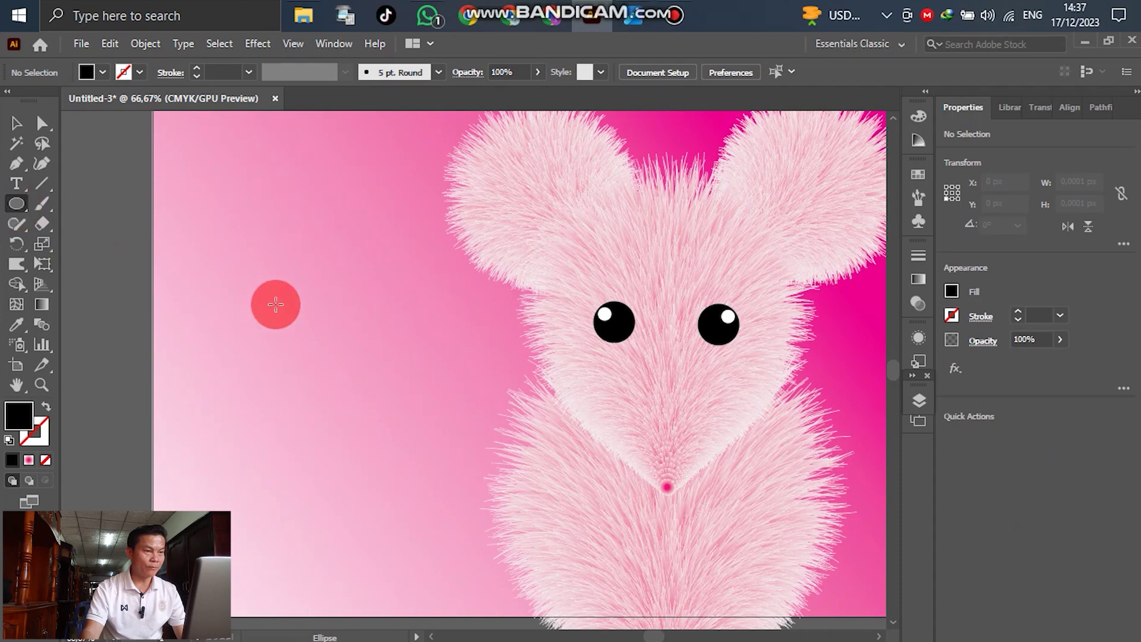
pyautogui.click(278, 304)
pyautogui.click(562, 383)
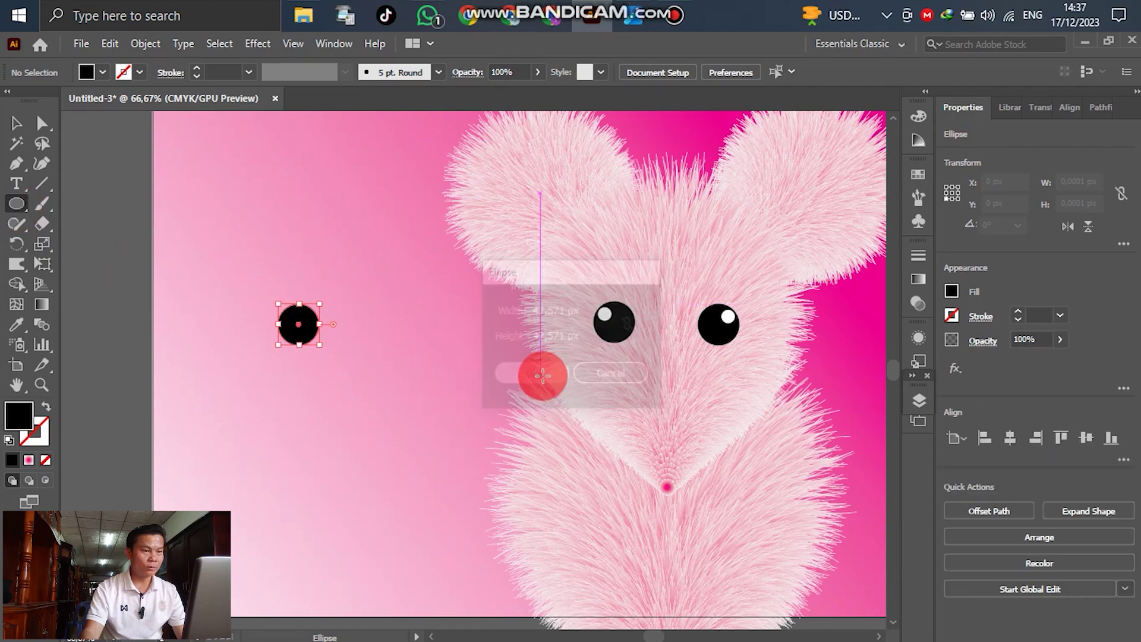
# Step: Stretch the new black circle horizontally into an oval about 77 px wide, keeping its height
pyautogui.click(23, 122)
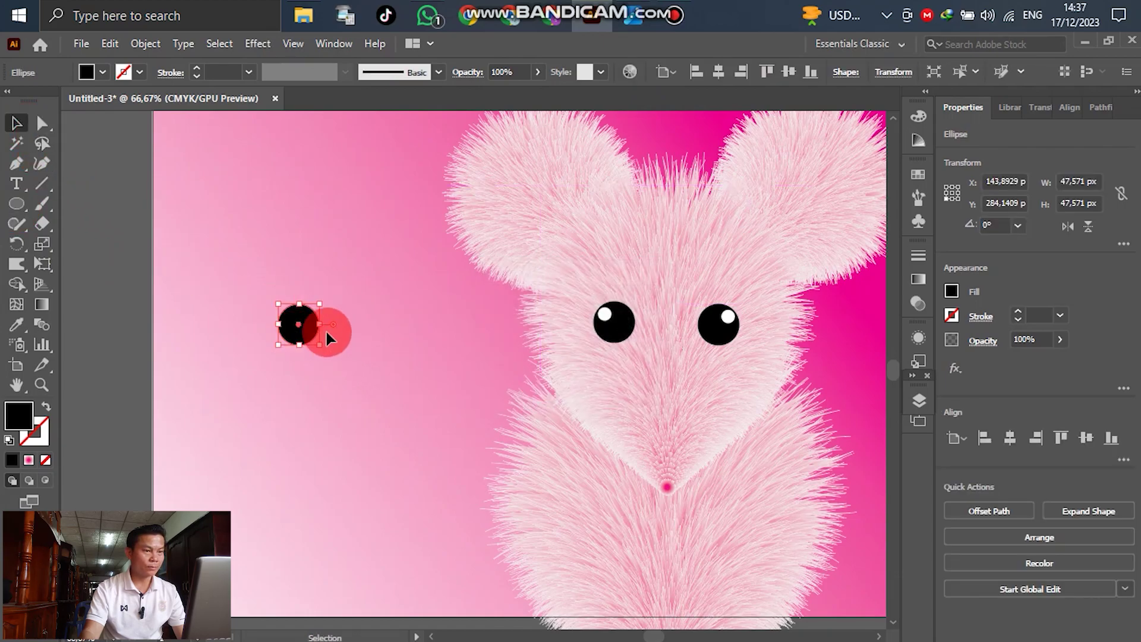
pyautogui.moveTo(300, 305); pyautogui.dragTo(345, 325)
pyautogui.click(31, 125)
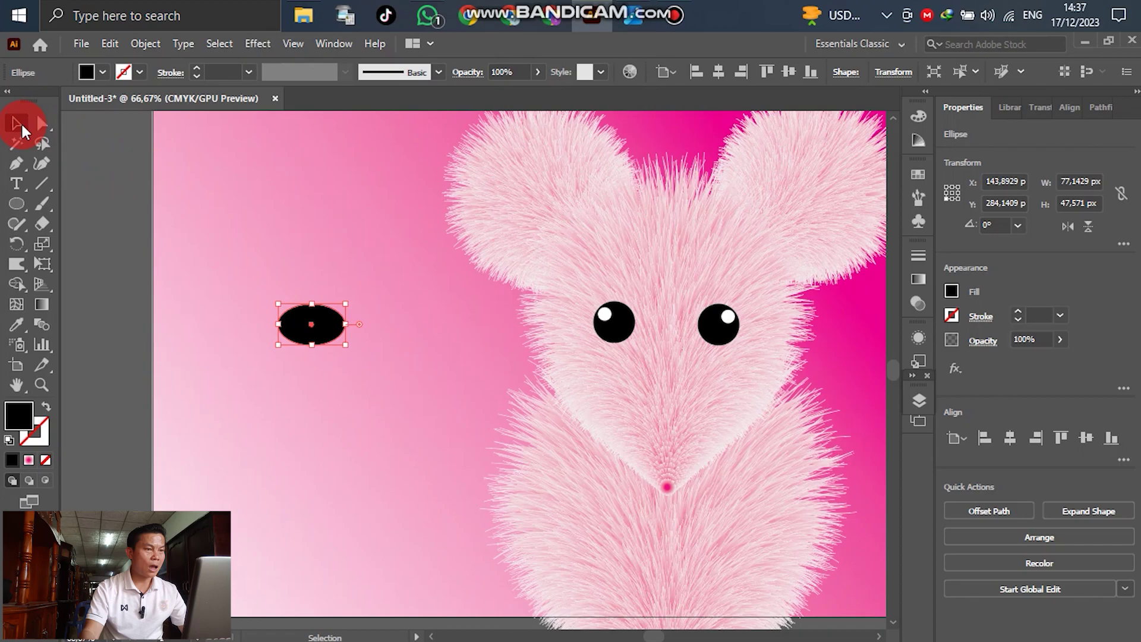
# Step: Move the black oval to the head's lower tip, centered between the eyes, as the nose and deselect it
pyautogui.moveTo(325, 327); pyautogui.dragTo(681, 454)
pyautogui.click(418, 393)
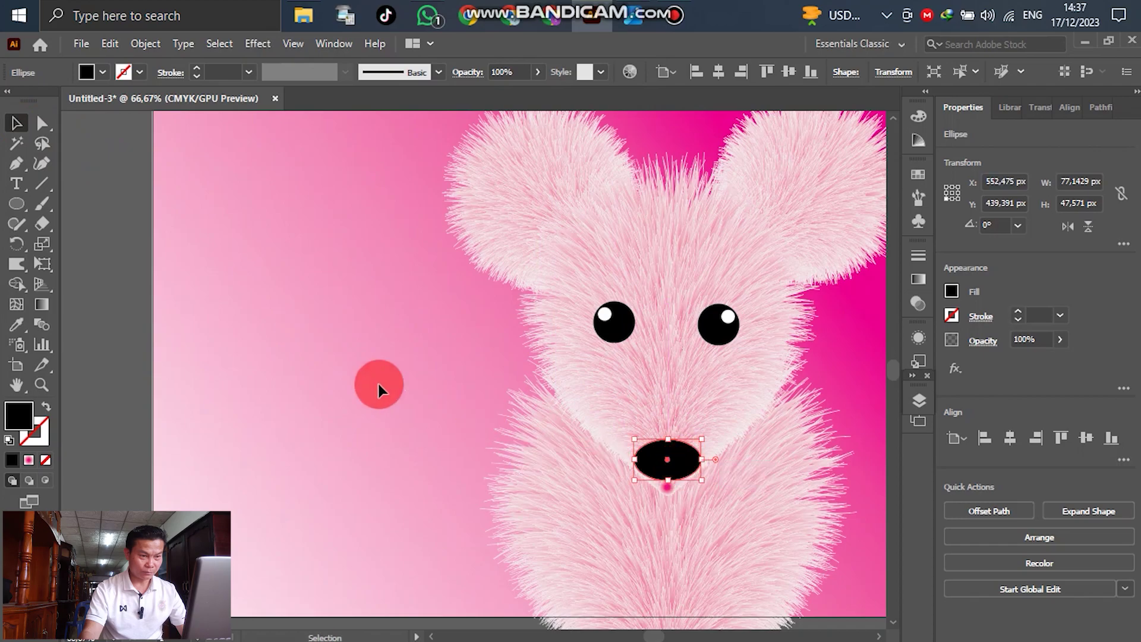
pyautogui.click(297, 364)
pyautogui.click(641, 428)
pyautogui.click(340, 327)
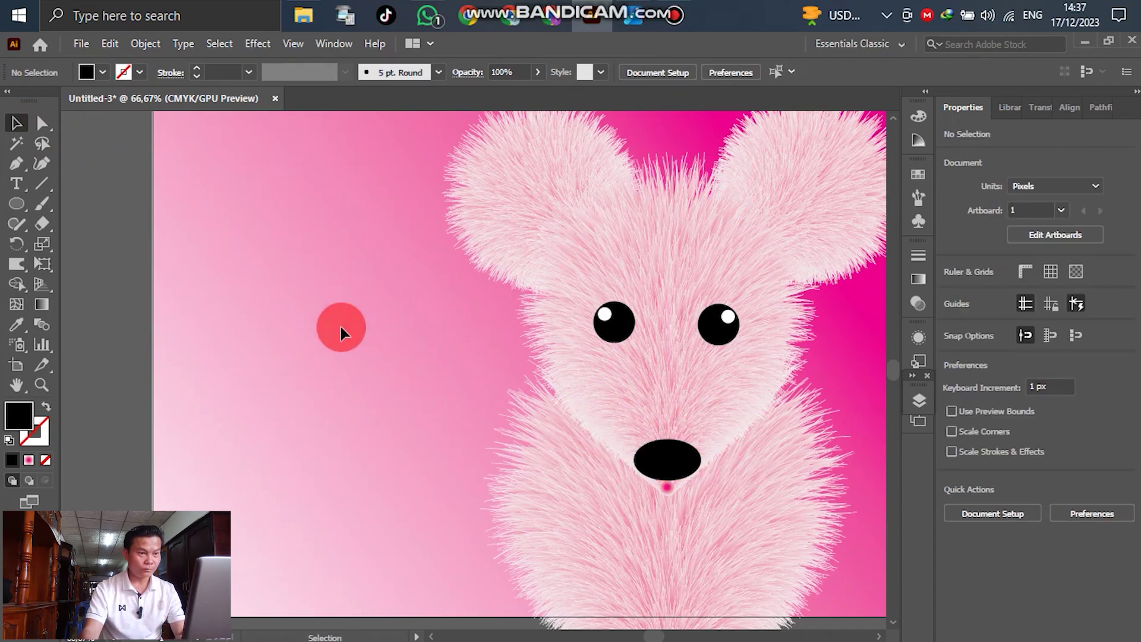
# Step: Group all the bear parts, scale the group down proportionally to fit inside the artboard and deselect it
pyautogui.scroll(-2, 331, 317)
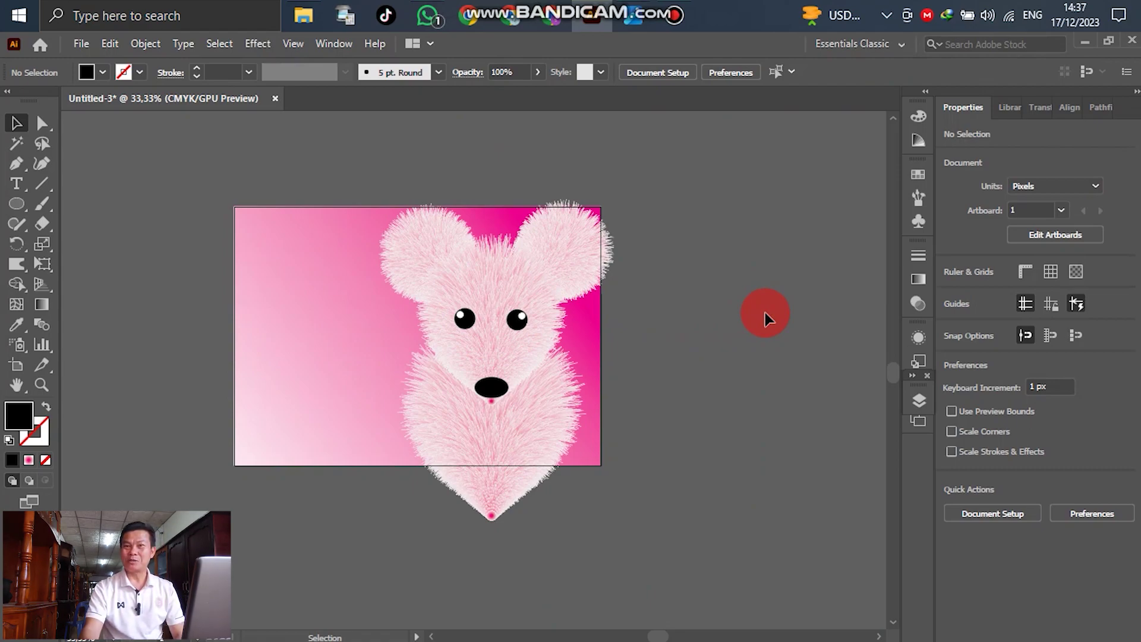
pyautogui.moveTo(315, 149); pyautogui.dragTo(732, 535)
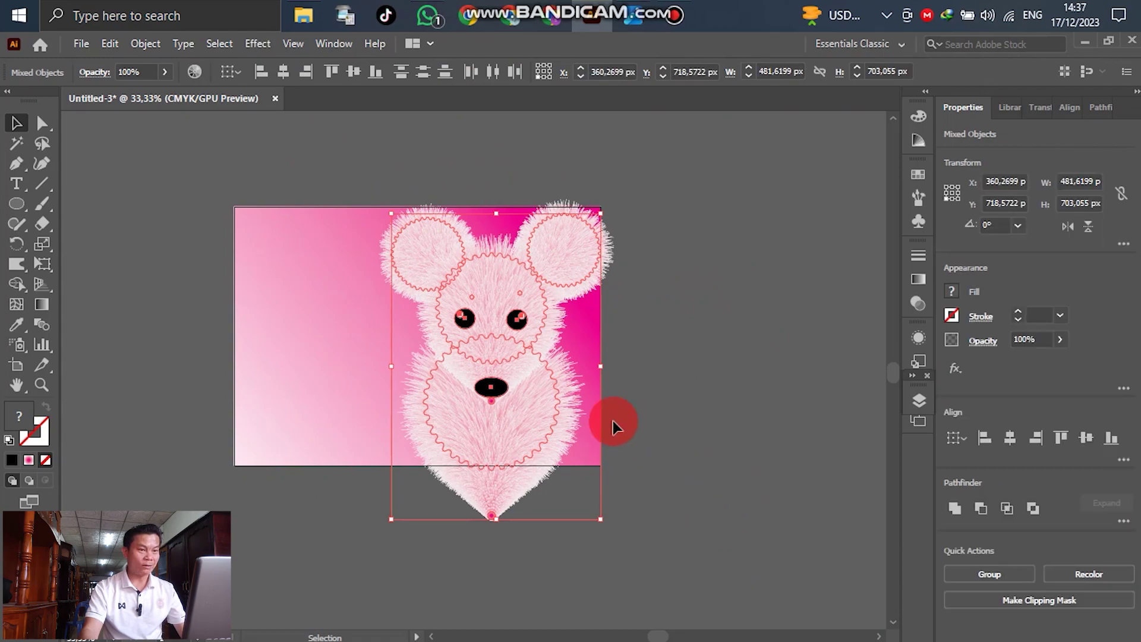
pyautogui.rightClick(512, 282)
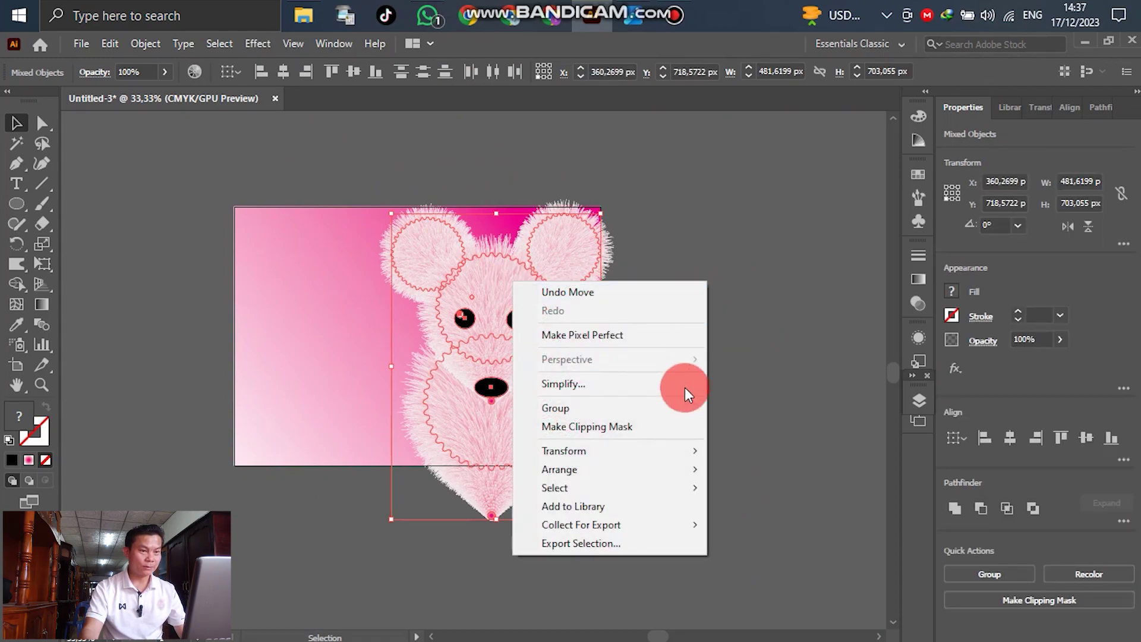
pyautogui.click(594, 408)
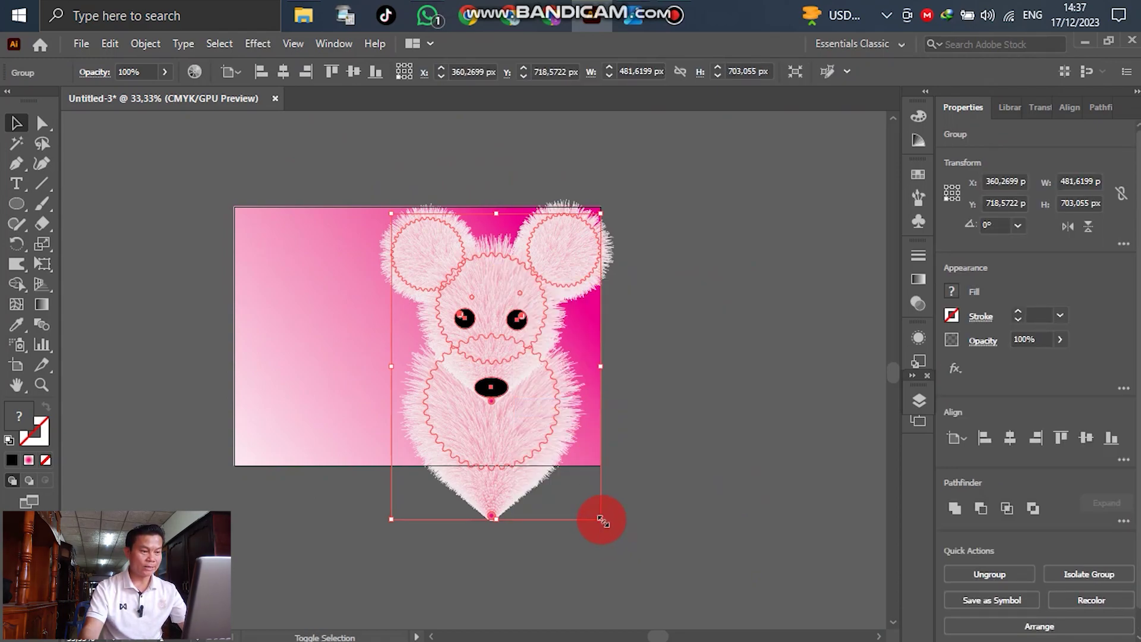
pyautogui.moveTo(601, 521); pyautogui.dragTo(497, 328)
pyautogui.click(656, 342)
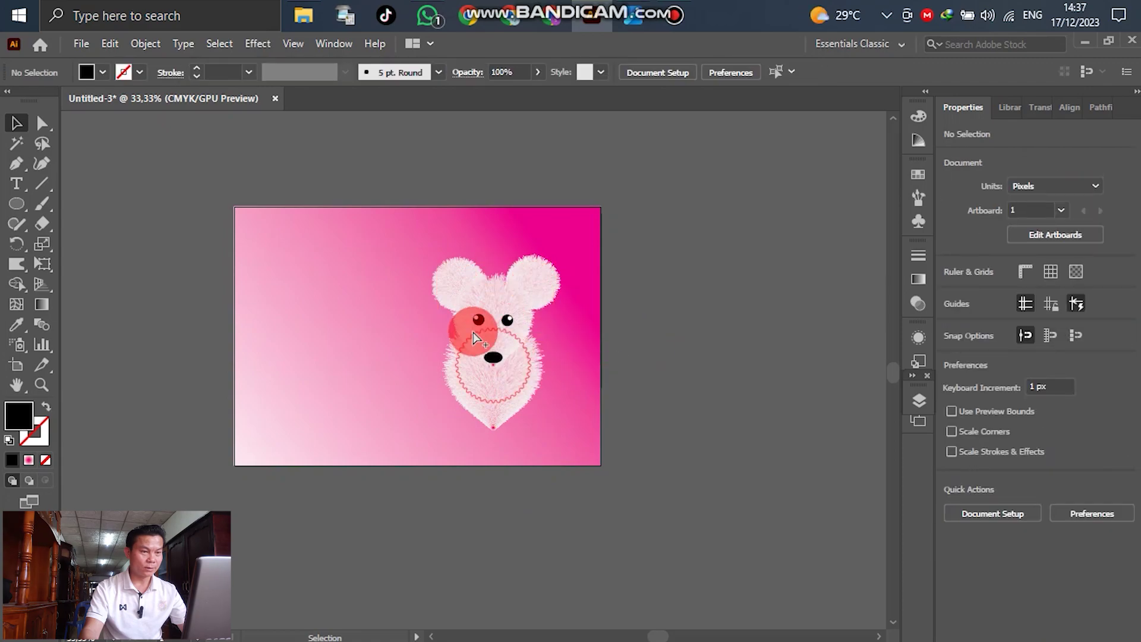
# Step: Examine the bear's fur, eyes and nose up close and against the whole artboard
pyautogui.scroll(3, 473, 326)
pyautogui.scroll(-2, 641, 280)
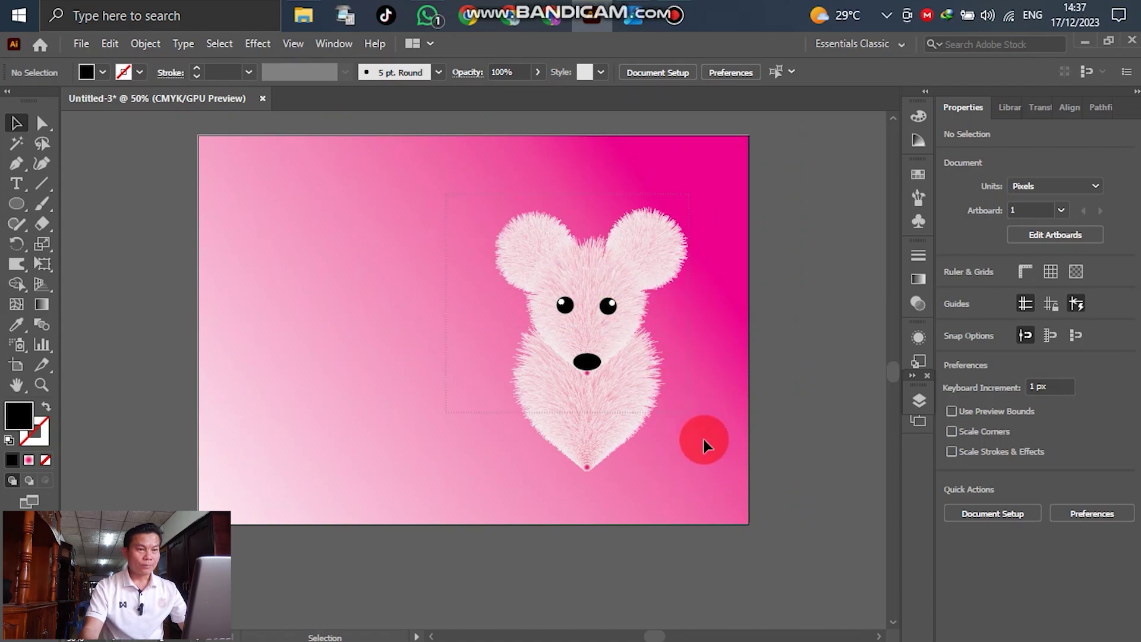
pyautogui.hotkey('ctrl', 'a')
pyautogui.scroll(4, 829, 357)
pyautogui.scroll(-2, 767, 335)
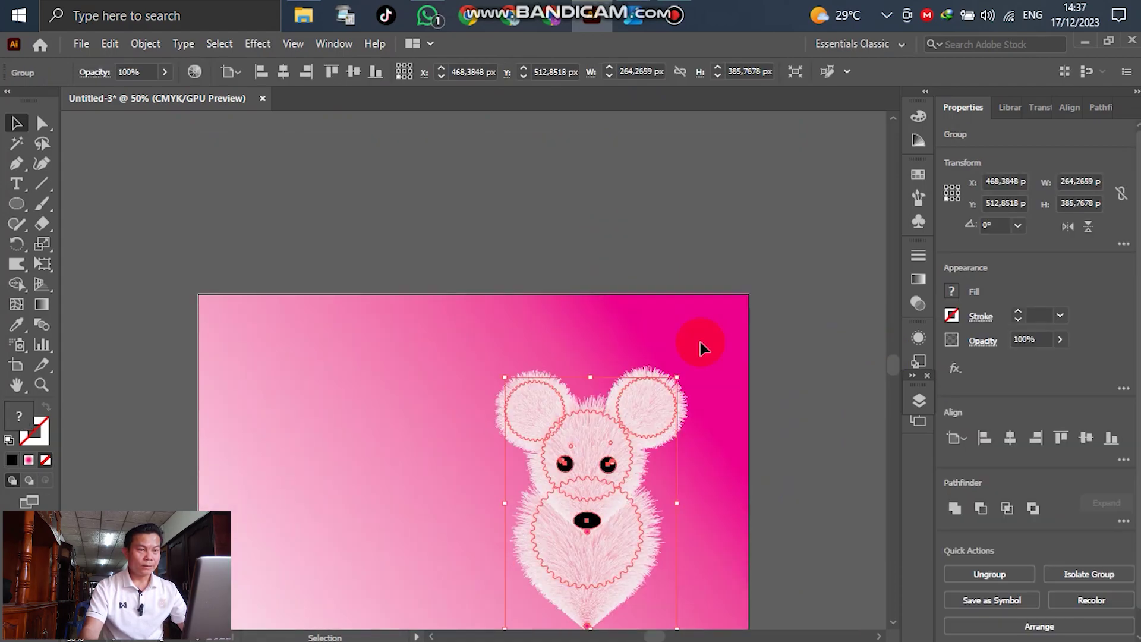
pyautogui.click(794, 352)
pyautogui.scroll(-2, 672, 349)
pyautogui.scroll(3, 675, 420)
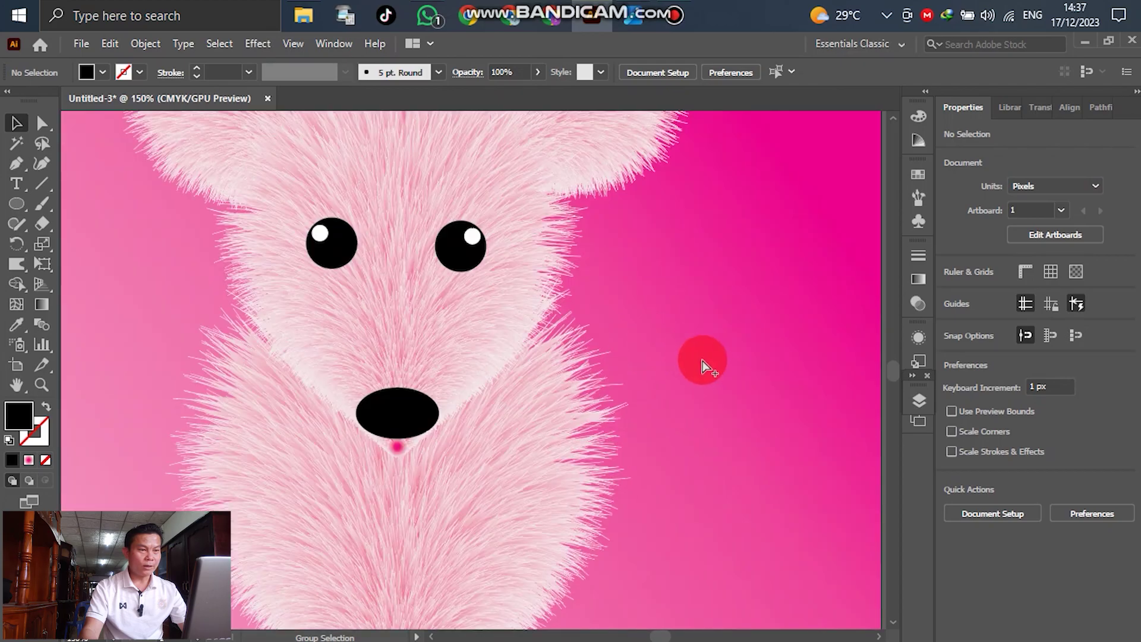
pyautogui.scroll(-1, 594, 309)
pyautogui.scroll(3, 473, 246)
pyautogui.scroll(-1, 585, 295)
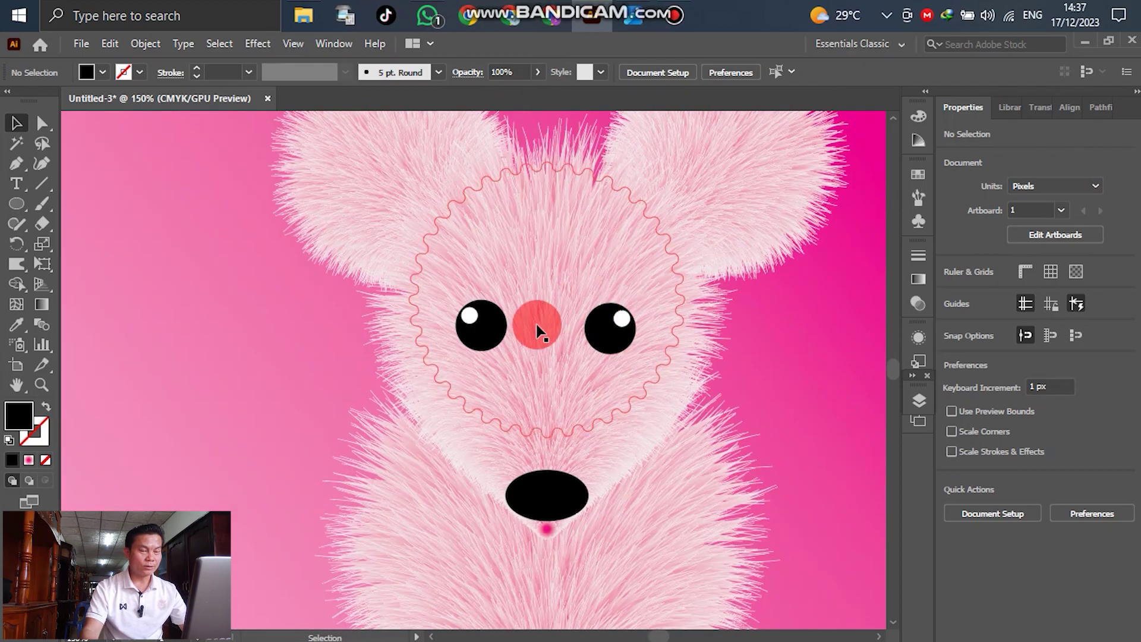
pyautogui.click(550, 305)
pyautogui.doubleClick(540, 306)
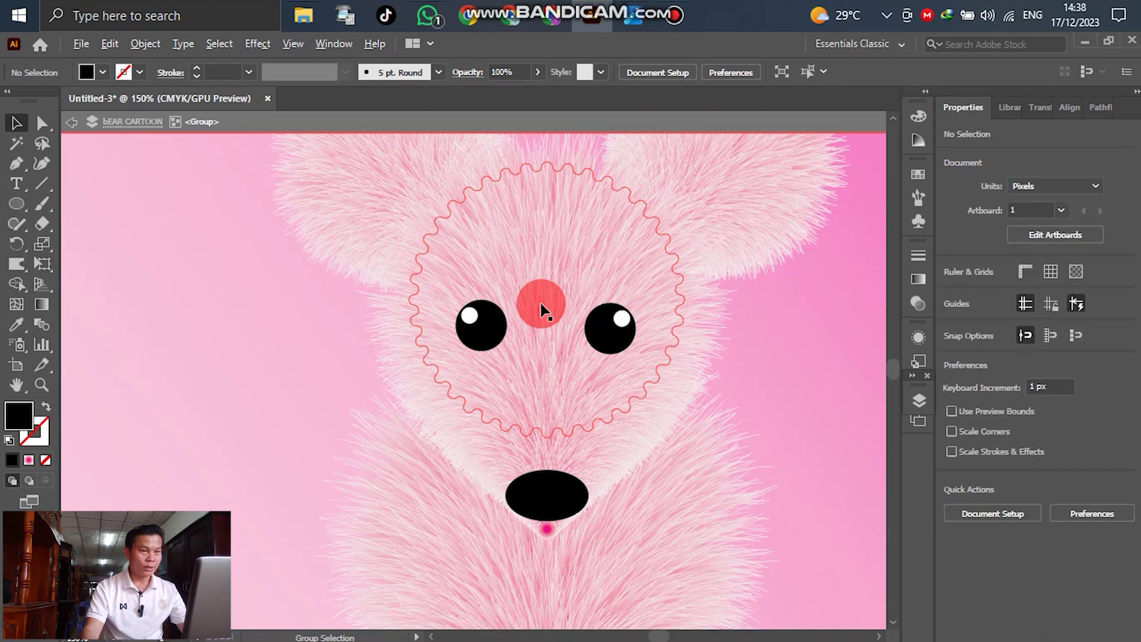
pyautogui.moveTo(542, 309); pyautogui.dragTo(560, 377)
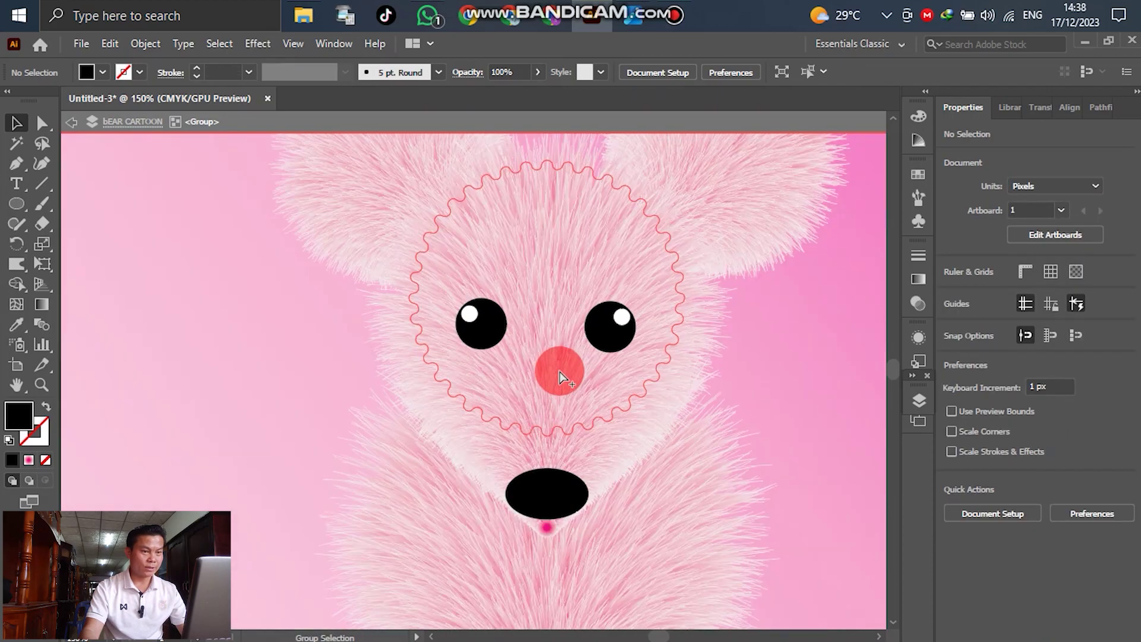
pyautogui.scroll(-2, 560, 377)
pyautogui.click(822, 336)
pyautogui.click(521, 357)
pyautogui.click(757, 269)
pyautogui.doubleClick(737, 288)
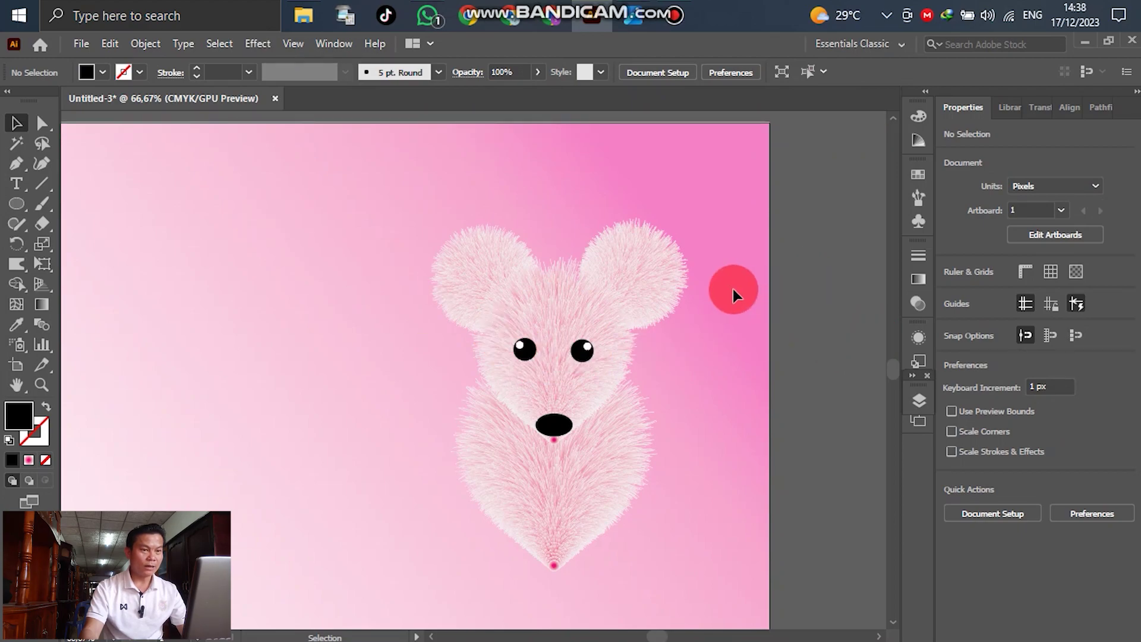
# Step: Ungroup the bear into its separate parts and clear the selection
pyautogui.hotkey('ctrl', 'a')
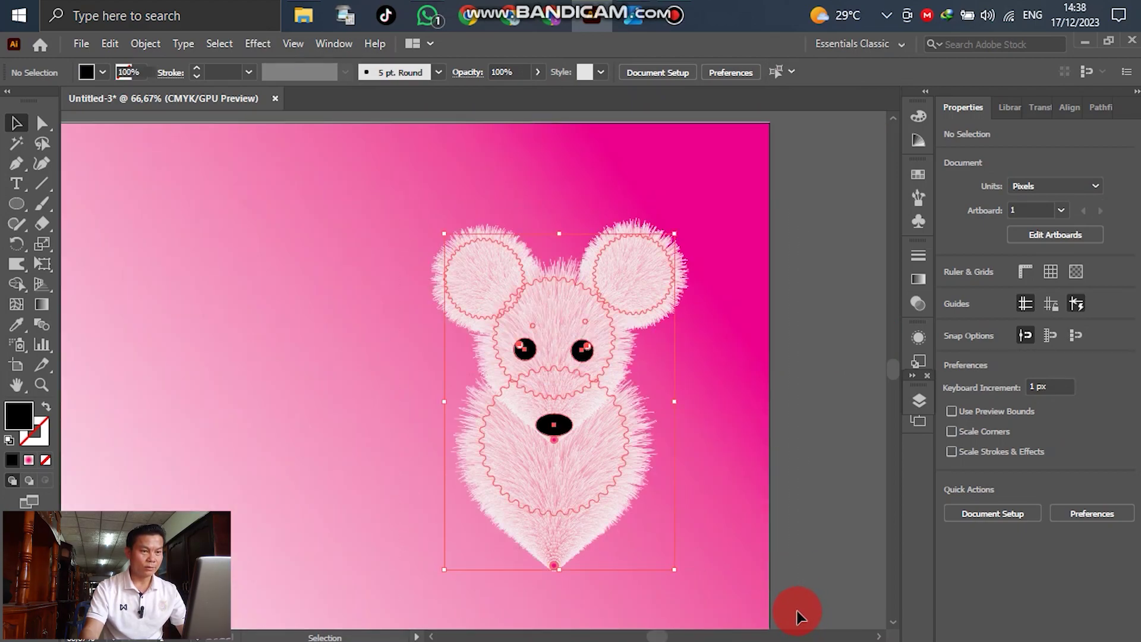
pyautogui.rightClick(561, 310)
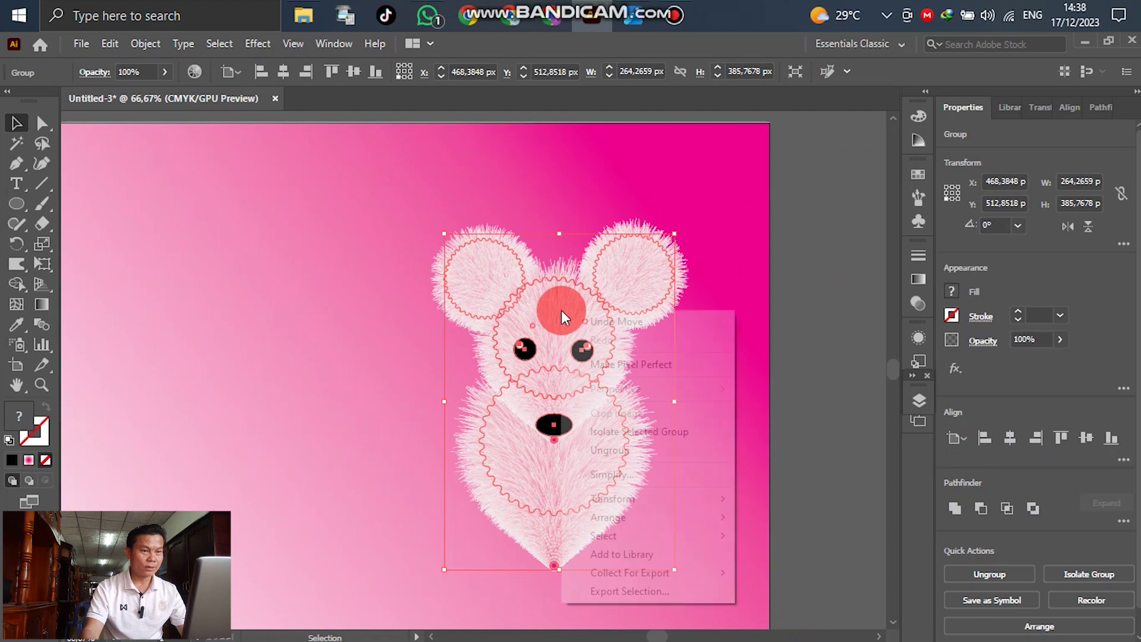
pyautogui.click(606, 452)
pyautogui.click(793, 414)
pyautogui.click(21, 123)
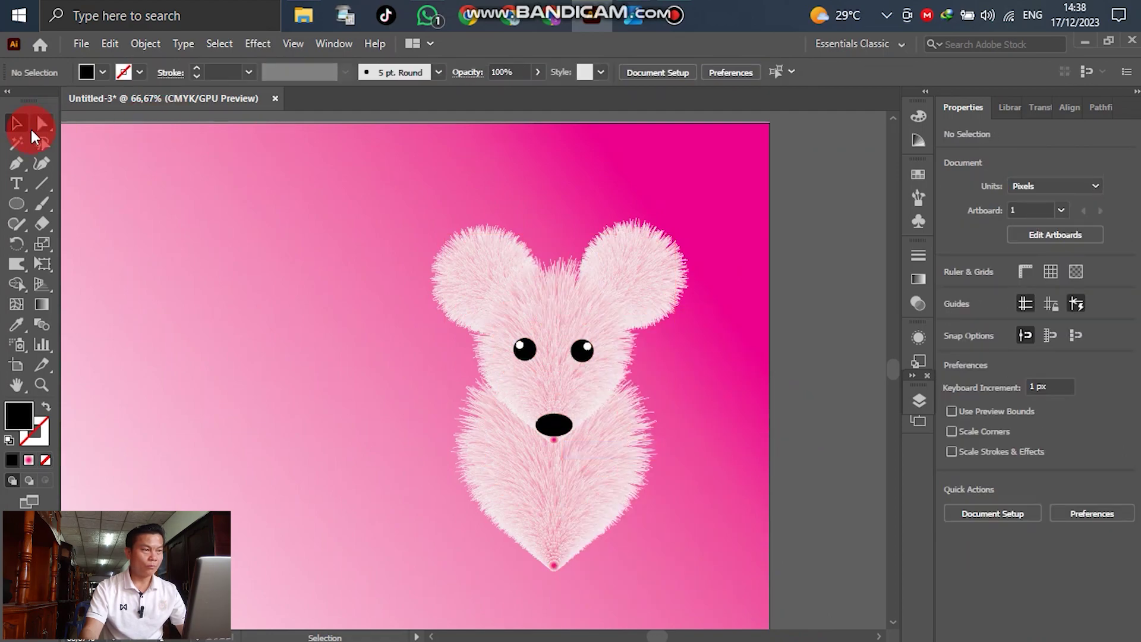
# Step: Pull the head blend's fur outward at the sides and forehead with the Warp tool and deselect it
pyautogui.click(407, 356)
pyautogui.click(559, 340)
pyautogui.moveTo(558, 340); pyautogui.dragTo(563, 339)
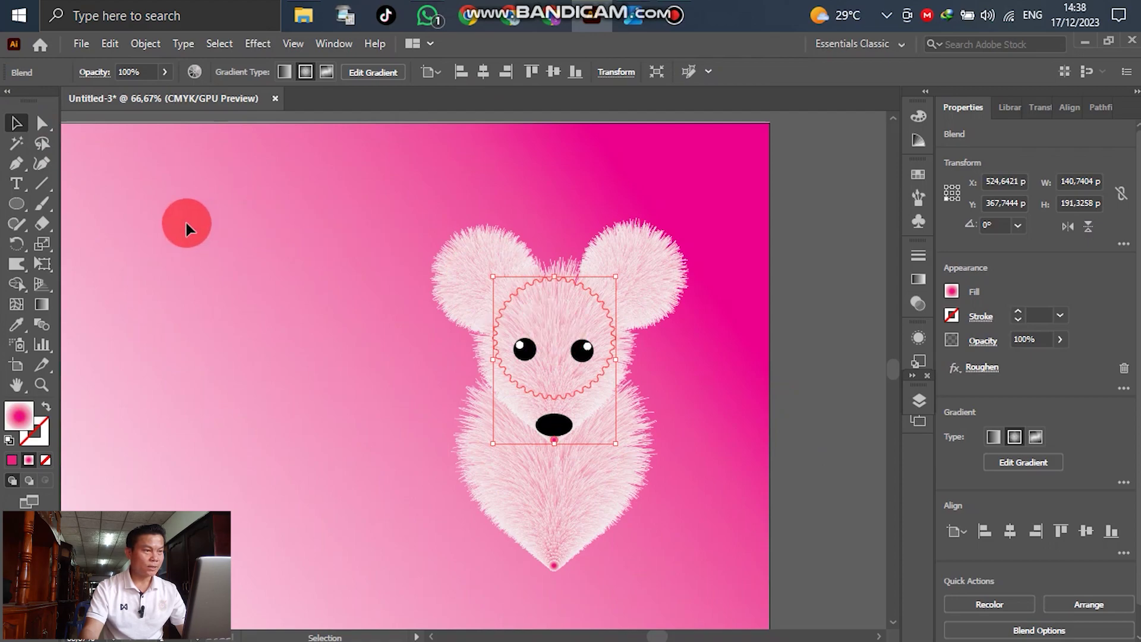
pyautogui.click(15, 265)
pyautogui.moveTo(535, 339)
pyautogui.mouseDown()
pyautogui.moveTo(564, 335)
pyautogui.moveTo(511, 326)
pyautogui.moveTo(516, 315)
pyautogui.moveTo(517, 376)
pyautogui.mouseUp()
pyautogui.scroll(3, 492, 413)
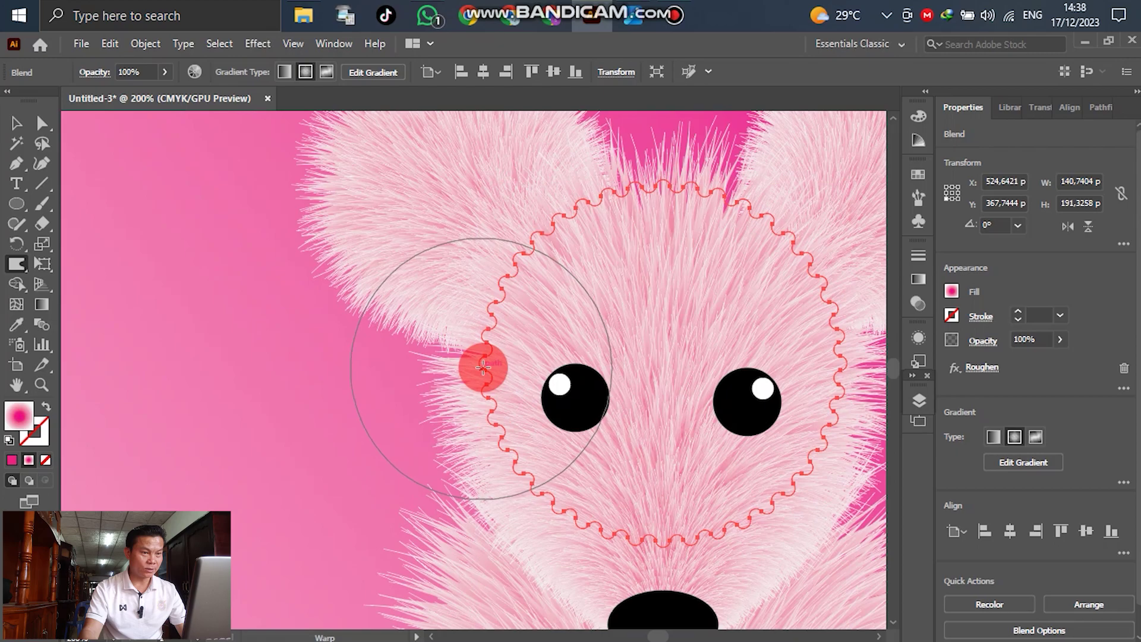
pyautogui.moveTo(483, 357); pyautogui.dragTo(449, 357)
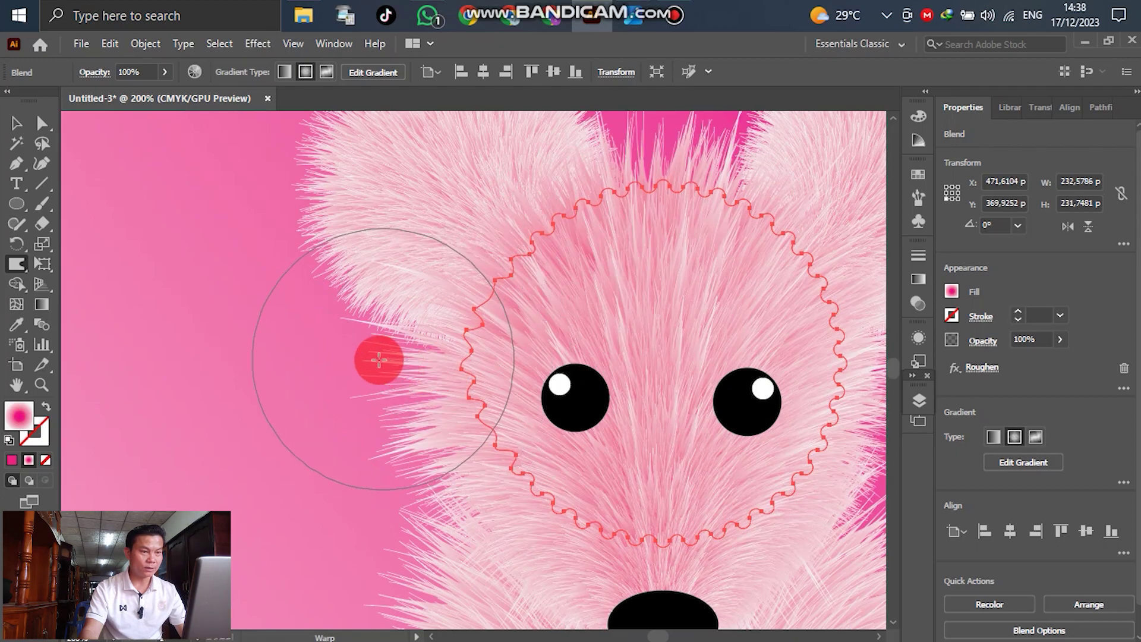
pyautogui.scroll(-1, 310, 364)
pyautogui.moveTo(721, 331)
pyautogui.mouseDown()
pyautogui.moveTo(705, 337)
pyautogui.moveTo(723, 326)
pyautogui.mouseUp()
pyautogui.moveTo(594, 237)
pyautogui.mouseDown()
pyautogui.moveTo(565, 234)
pyautogui.moveTo(580, 230)
pyautogui.moveTo(581, 247)
pyautogui.moveTo(47, 178)
pyautogui.mouseUp()
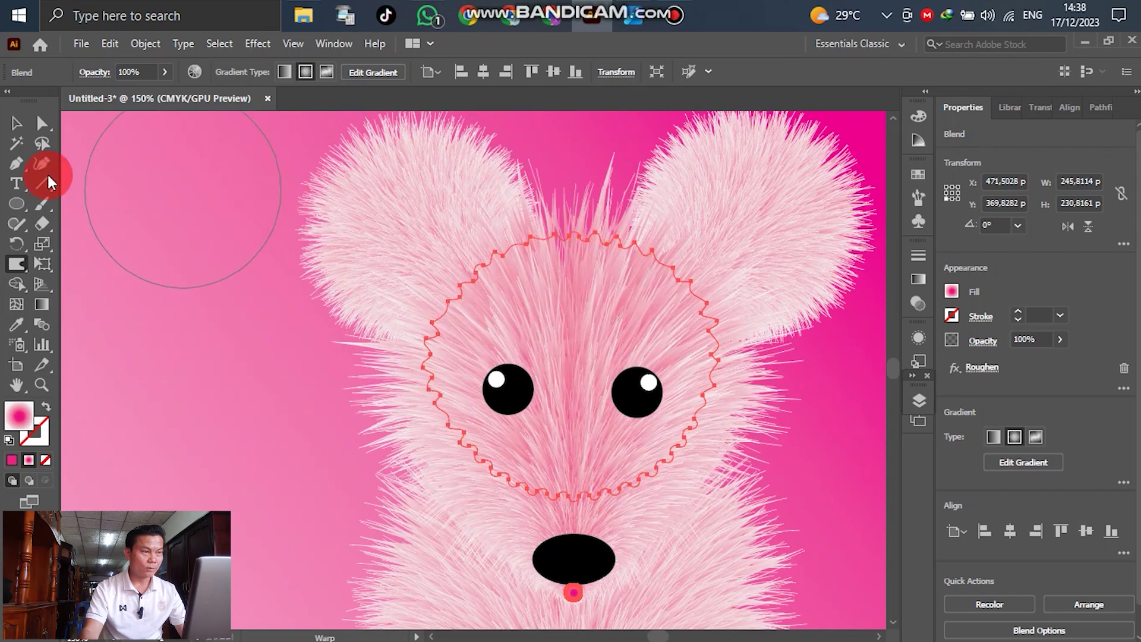
pyautogui.click(16, 124)
pyautogui.click(168, 214)
# Step: Create a 47.571 px circle with the pink-to-white radial gradient fill in the empty area left of the bear
pyautogui.scroll(-2, 440, 326)
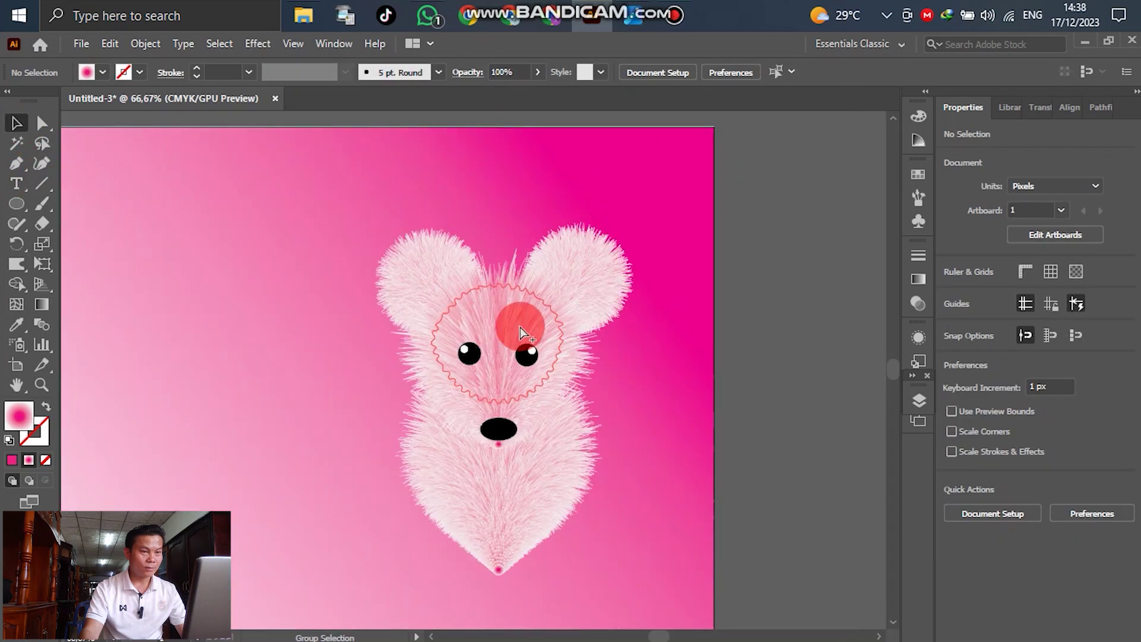
pyautogui.scroll(2, 369, 229)
pyautogui.scroll(-2, 593, 318)
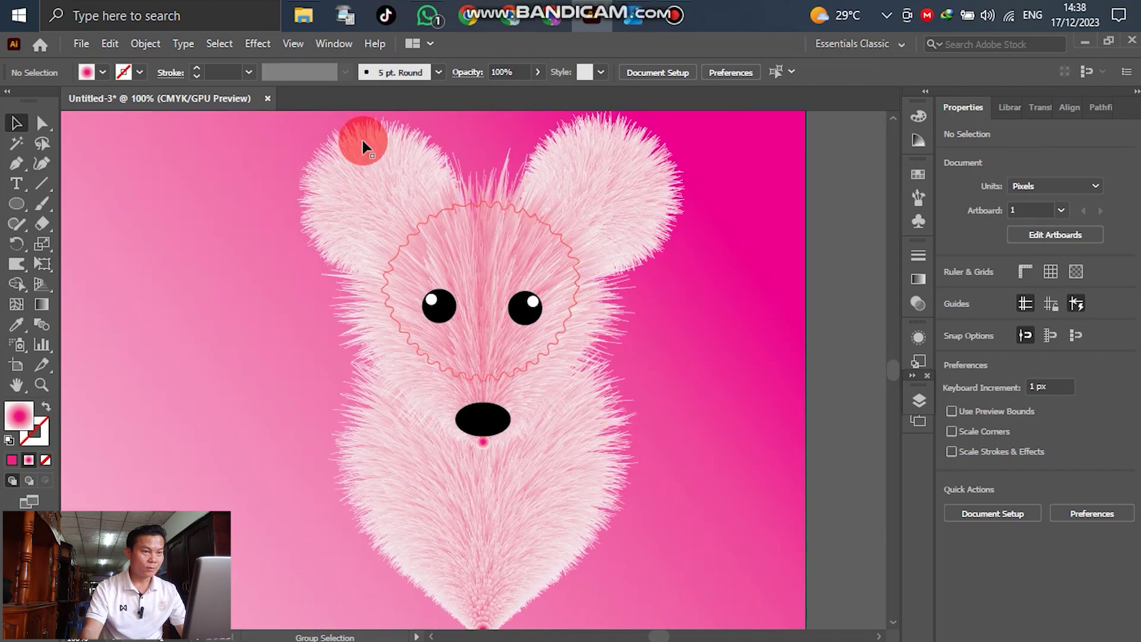
pyautogui.scroll(1, 663, 342)
pyautogui.scroll(-1, 534, 425)
pyautogui.scroll(2, 555, 426)
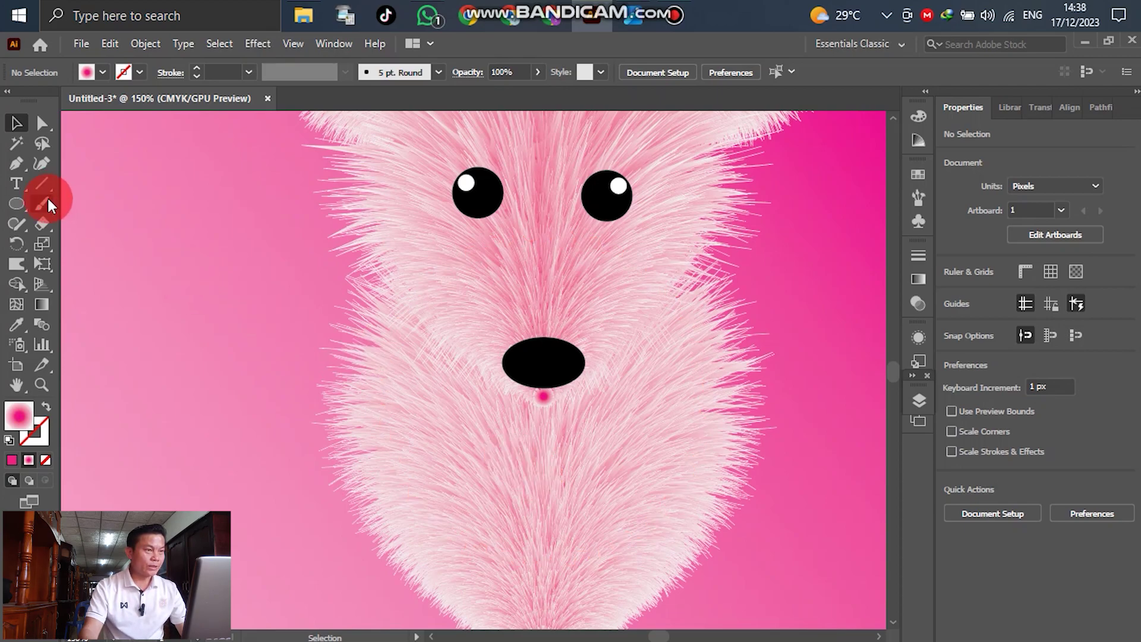
pyautogui.click(16, 203)
pyautogui.click(160, 302)
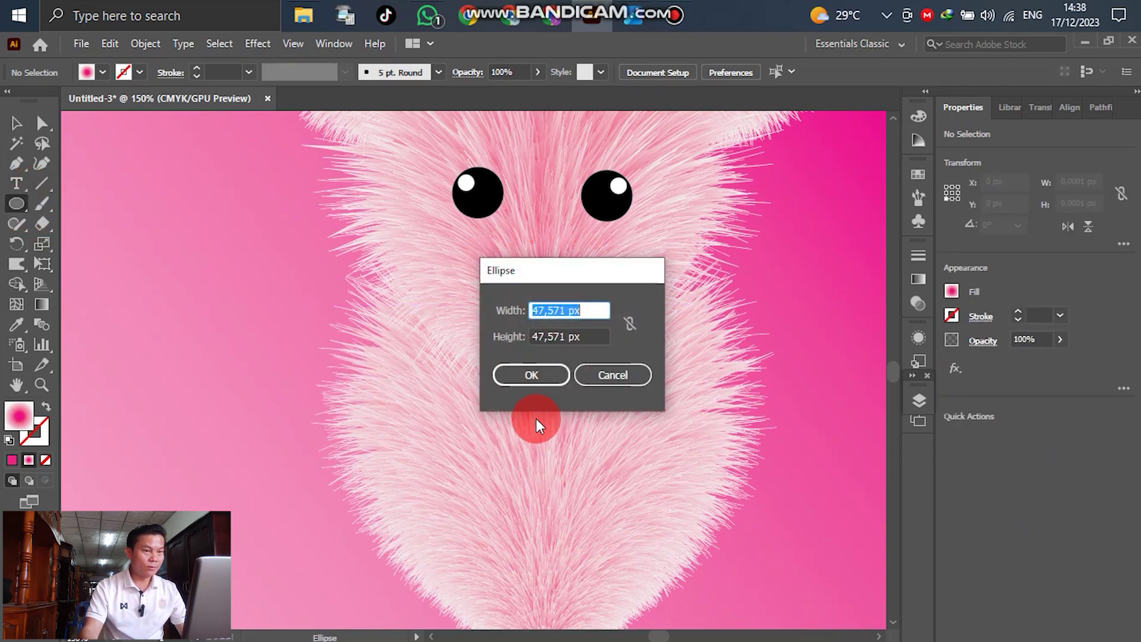
pyautogui.click(524, 375)
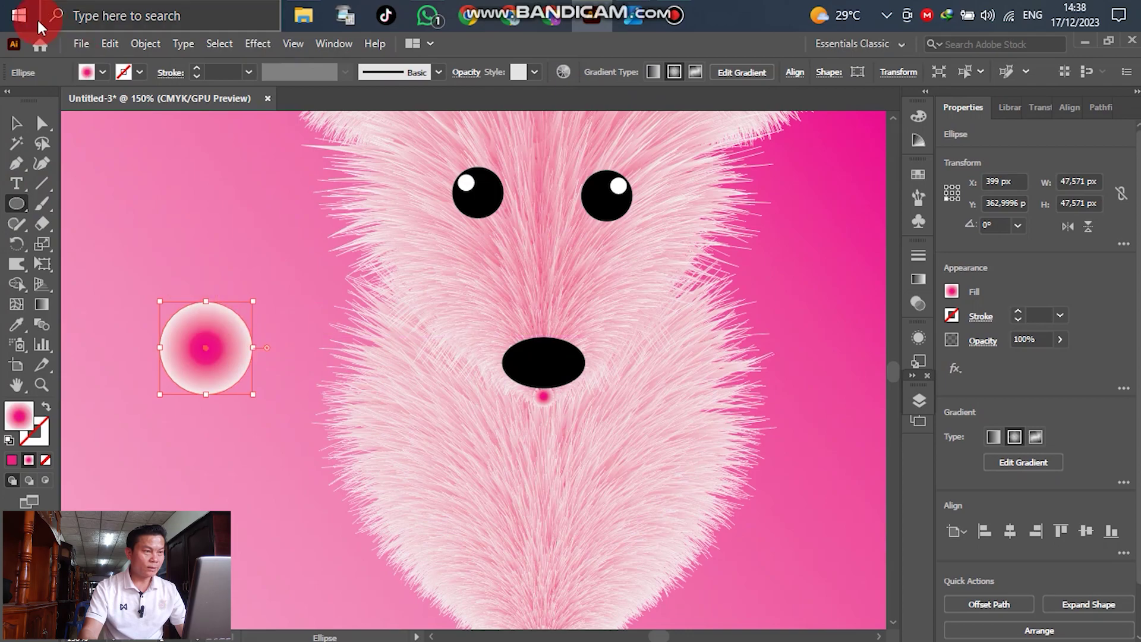
# Step: Set the new gradient circle's blending mode to Multiply and deselect it
pyautogui.click(915, 279)
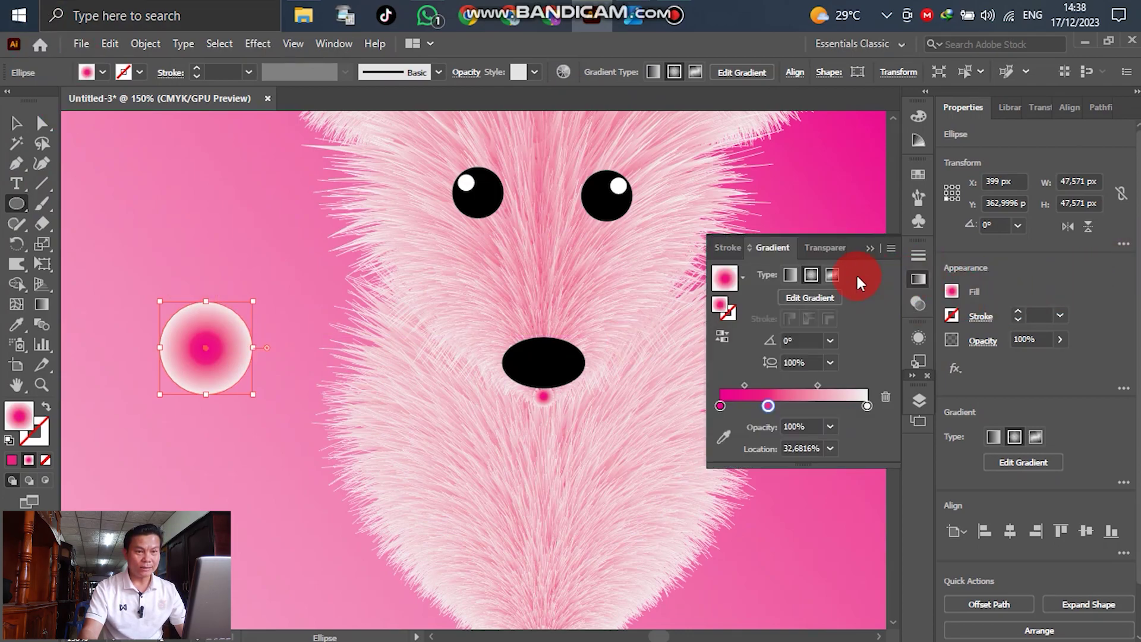
pyautogui.click(826, 255)
pyautogui.click(779, 275)
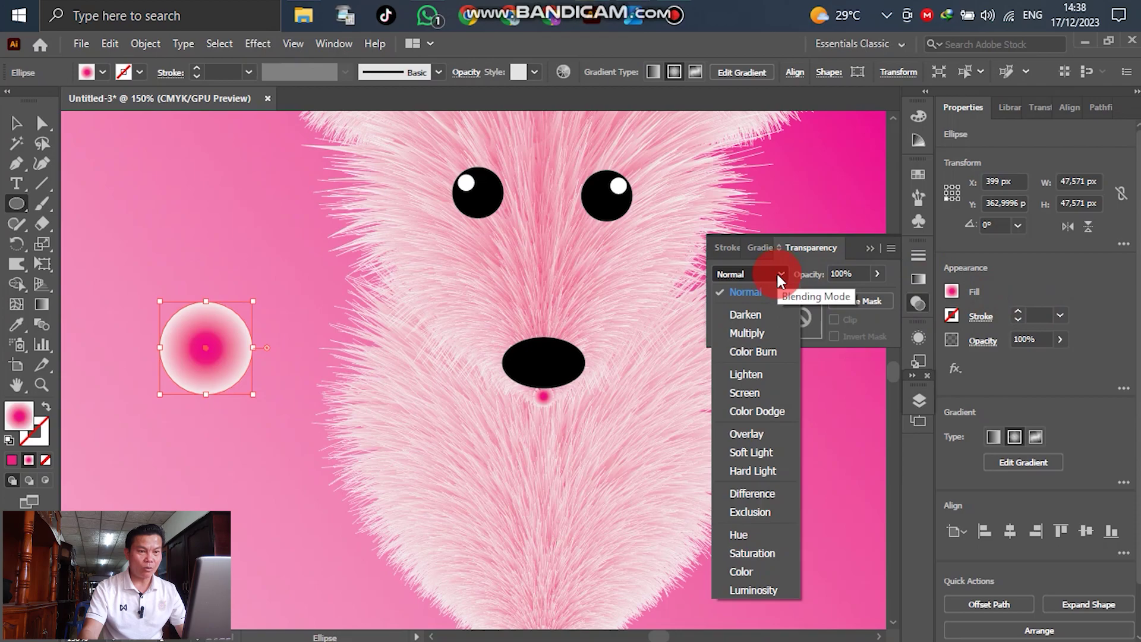
pyautogui.click(737, 332)
pyautogui.click(16, 126)
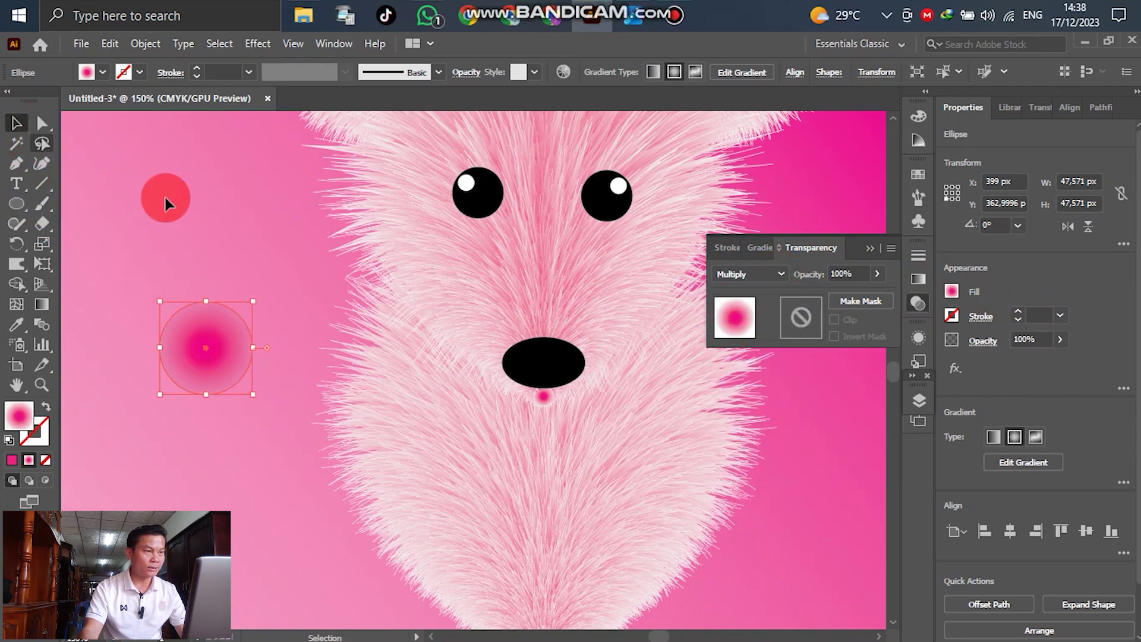
pyautogui.click(268, 335)
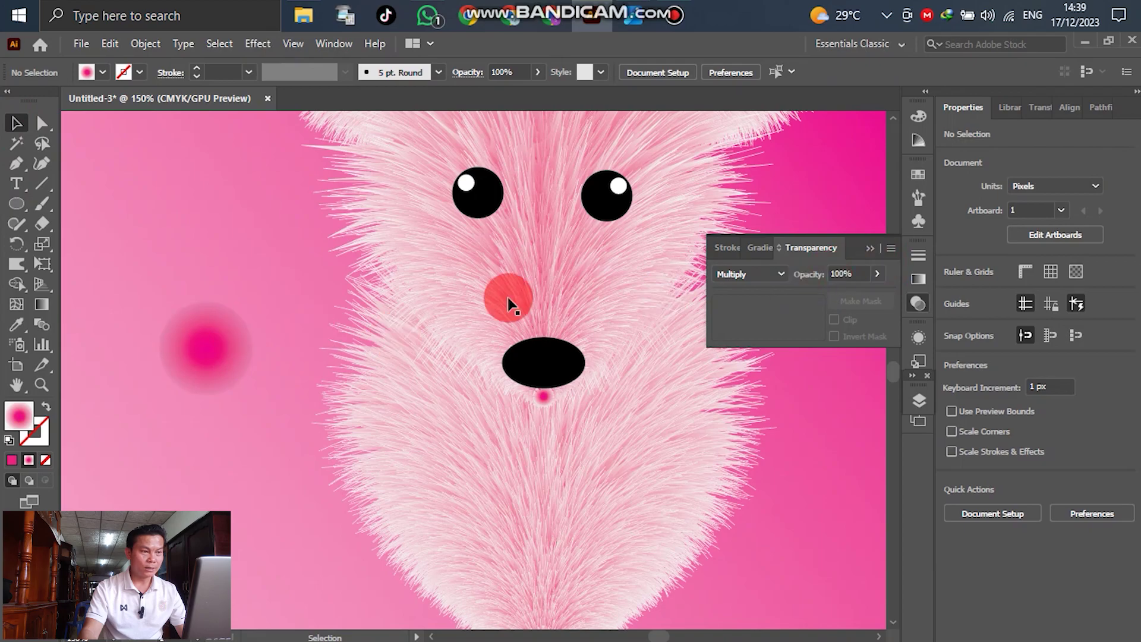
# Step: Reduce the opacity of the white end stop in the circle's radial gradient to 40%
pyautogui.click(241, 331)
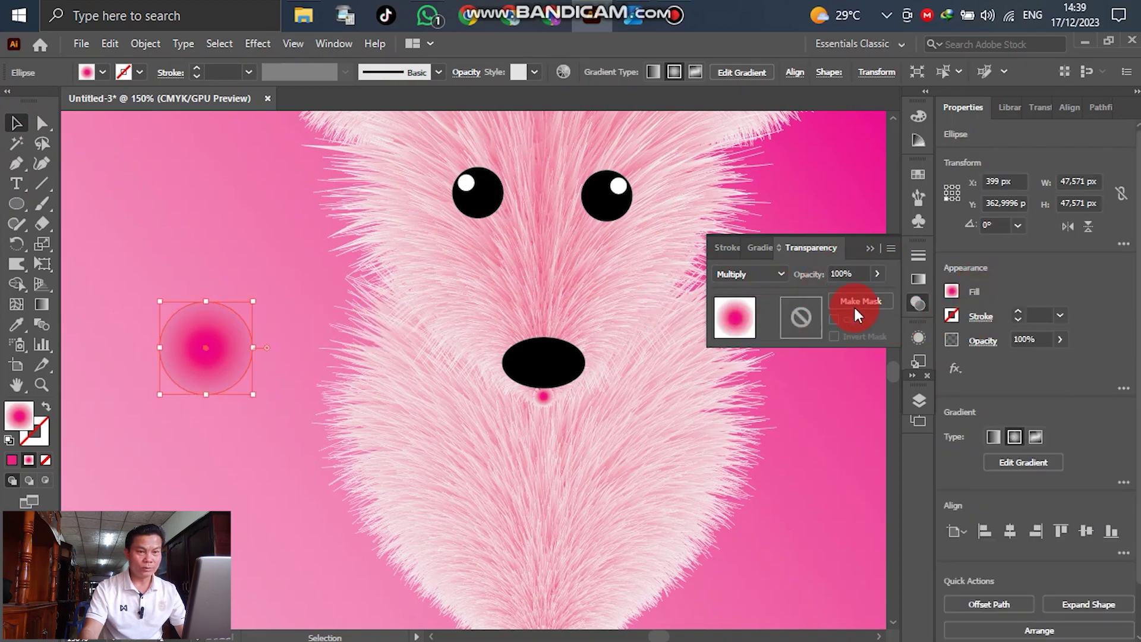
pyautogui.click(918, 280)
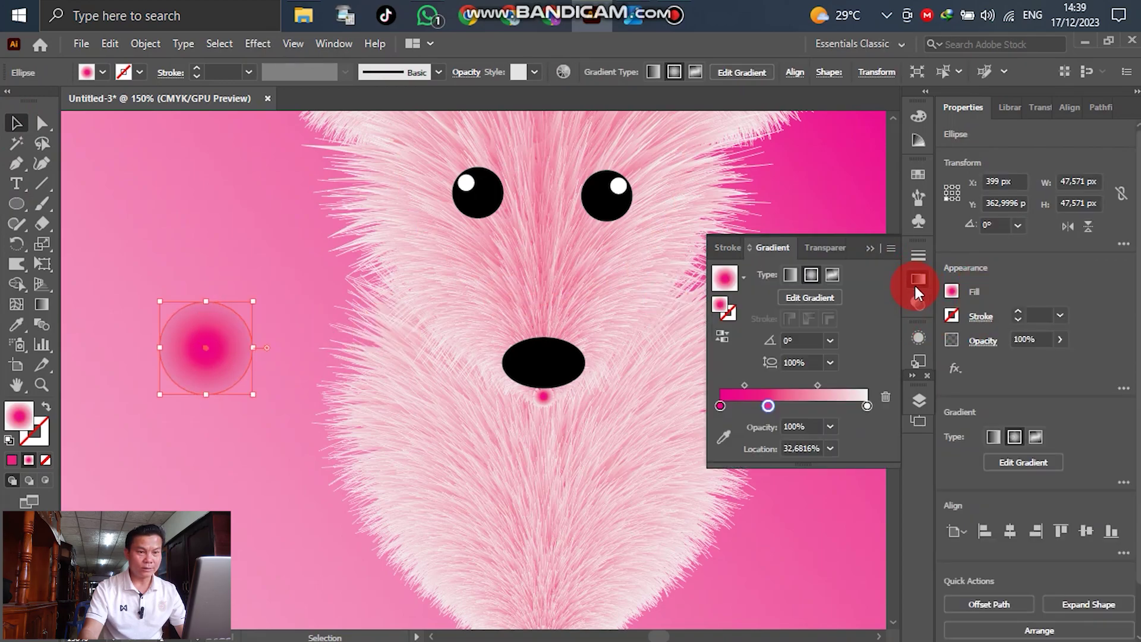
pyautogui.click(867, 406)
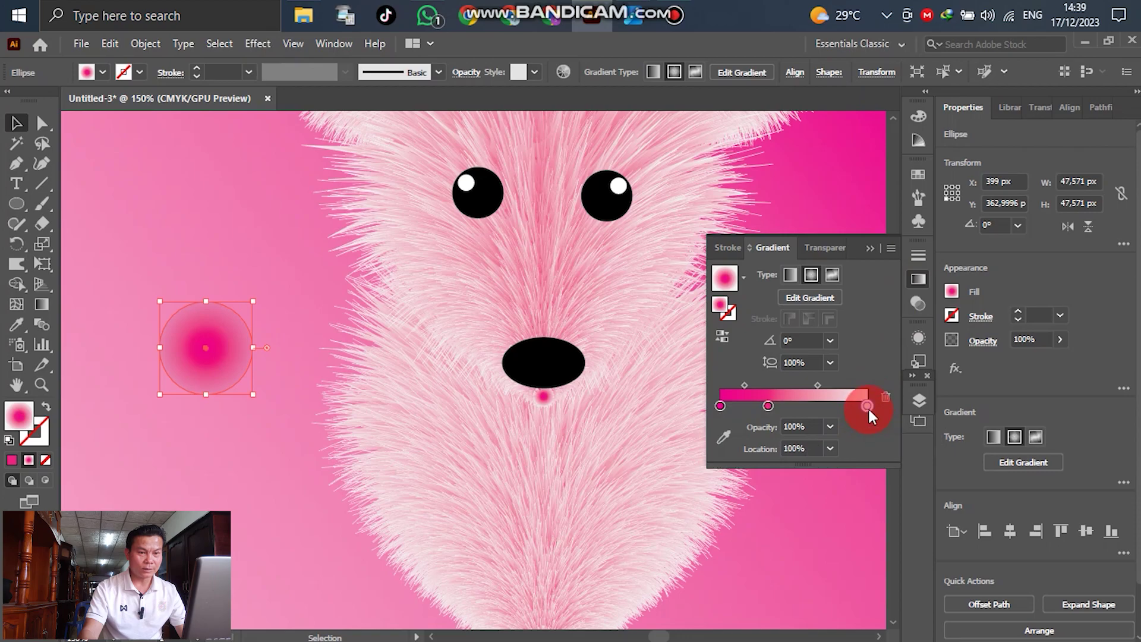
pyautogui.click(828, 424)
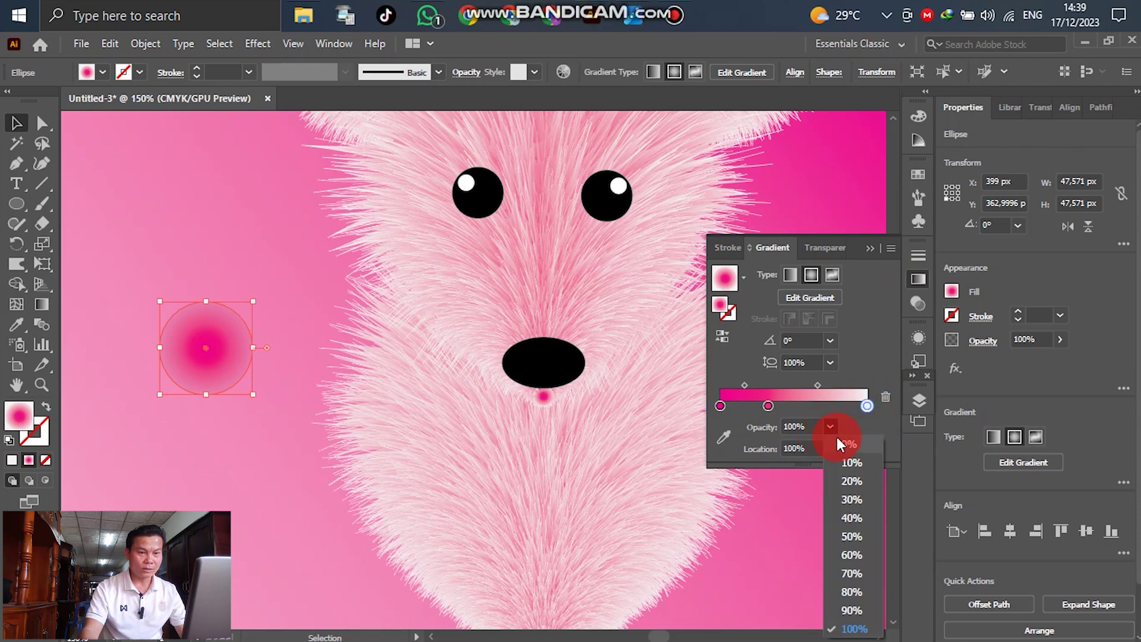
pyautogui.click(846, 575)
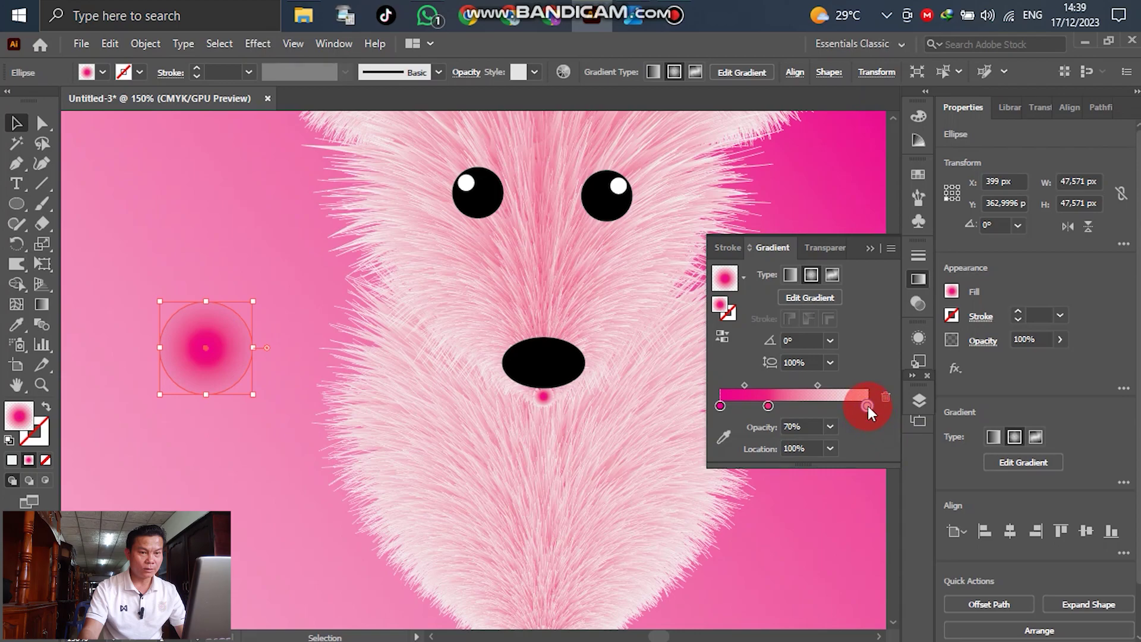
pyautogui.click(832, 423)
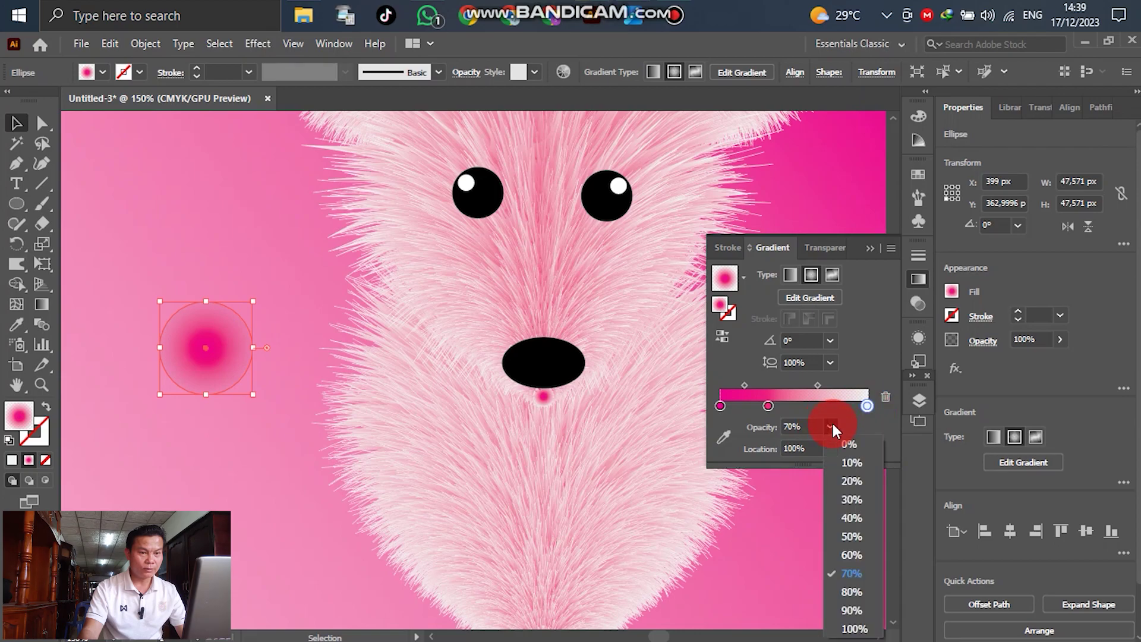
pyautogui.click(845, 522)
pyautogui.click(913, 273)
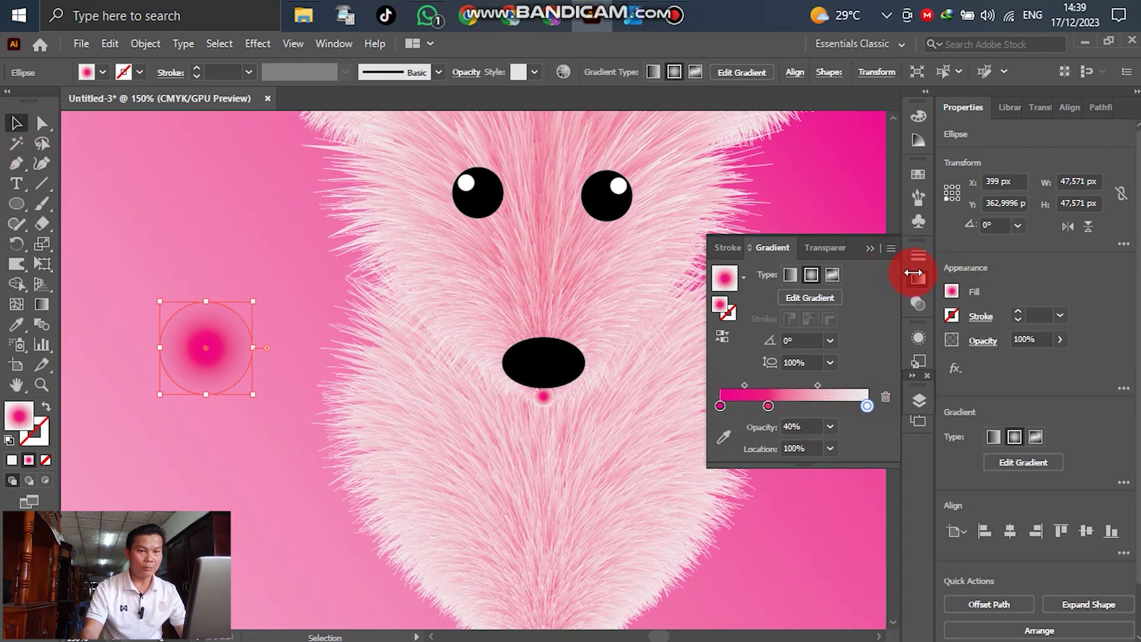
# Step: Place the soft pink circle centered just below the nose, partly behind it, and clear the selection
pyautogui.click(196, 205)
pyautogui.click(396, 360)
pyautogui.moveTo(229, 358); pyautogui.dragTo(562, 407)
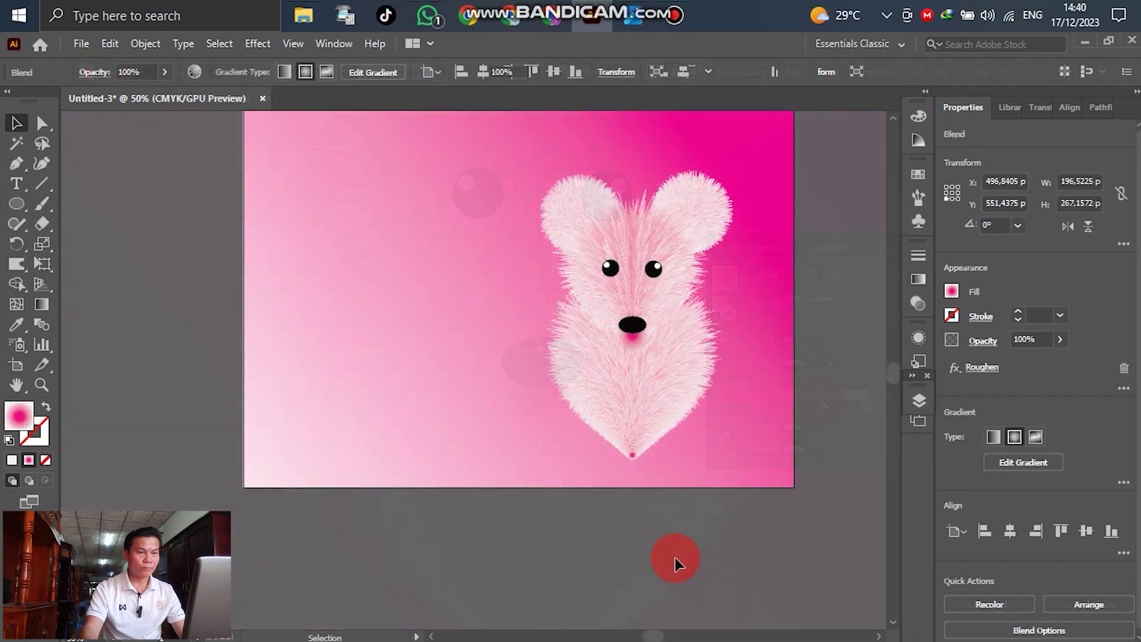
pyautogui.click(675, 557)
# Step: Examine the bear's warped head fur and the pink glow below the nose at different magnifications
pyautogui.scroll(2, 682, 497)
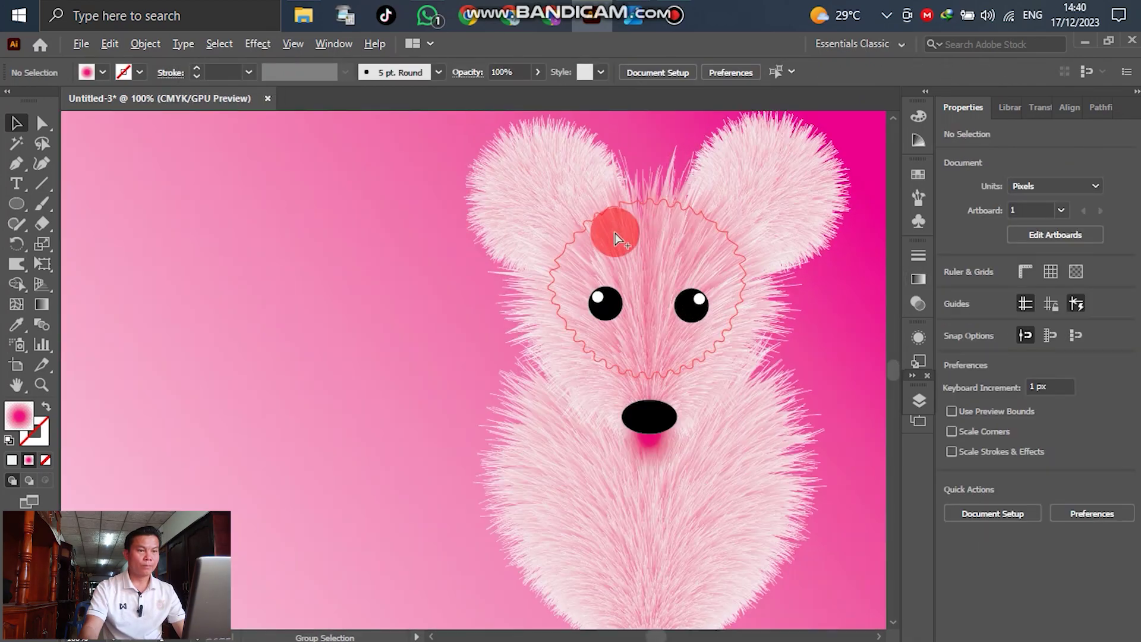
pyautogui.scroll(-1, 431, 289)
pyautogui.scroll(1, 467, 288)
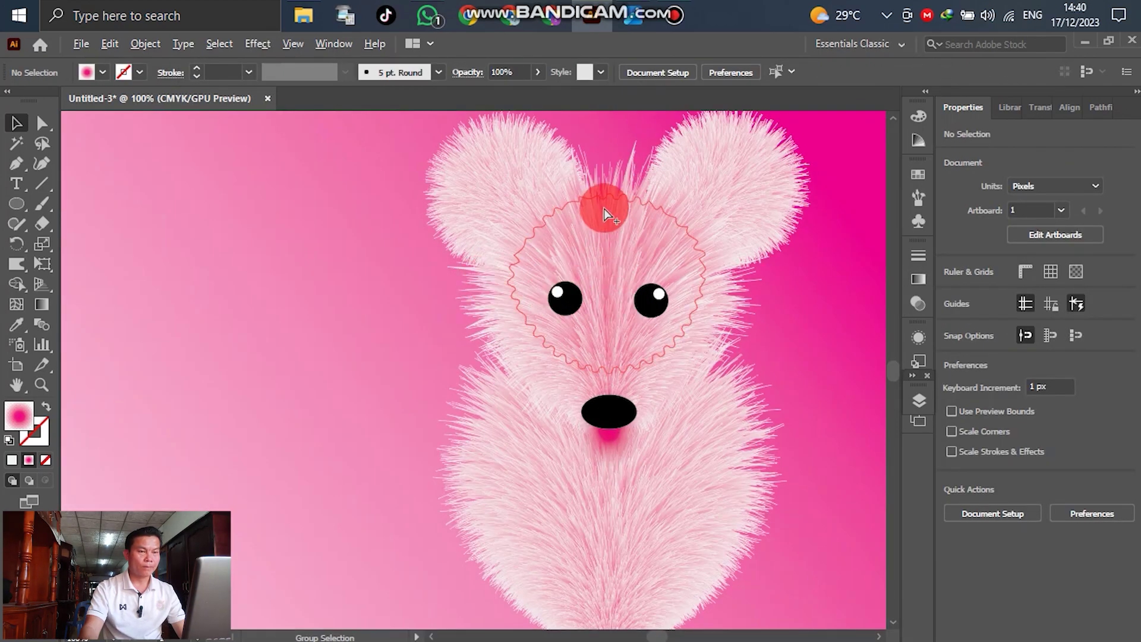
pyautogui.scroll(2, 604, 149)
pyautogui.scroll(-1, 484, 258)
pyautogui.scroll(-1, 562, 237)
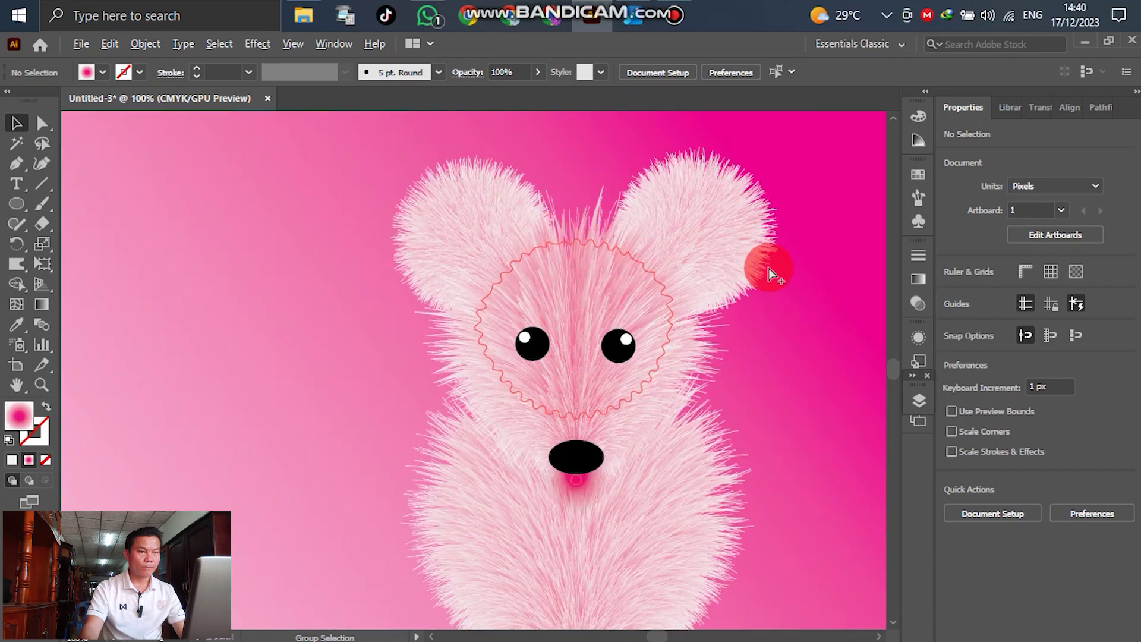
pyautogui.scroll(-1, 648, 232)
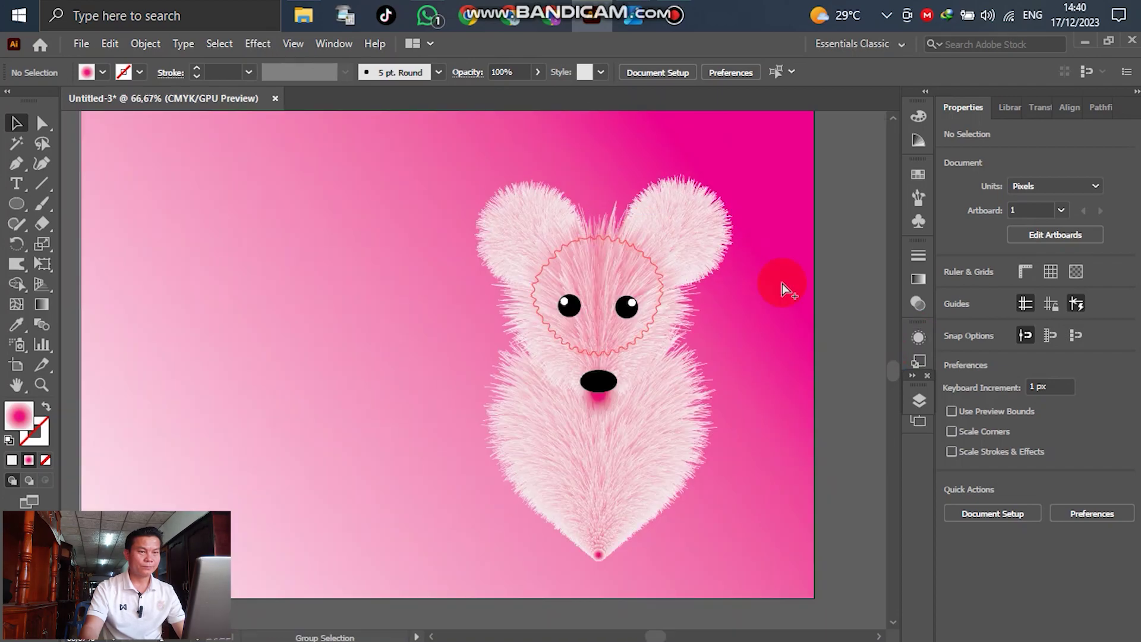
pyautogui.scroll(1, 706, 264)
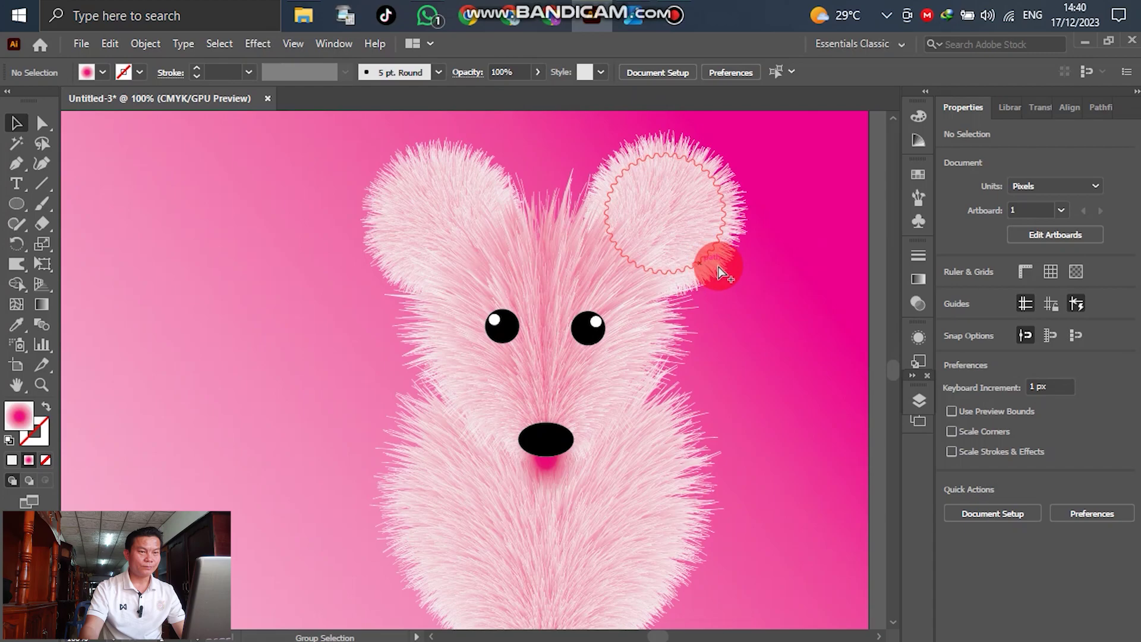